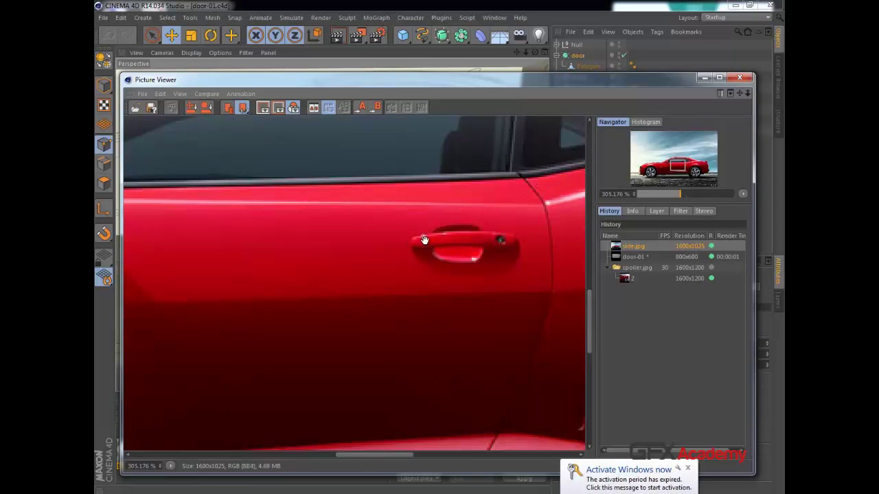
- Minimize the reference picture viewer and delete the Null object from the scene
{"action": "left_click", "coordinate": [688, 467]}
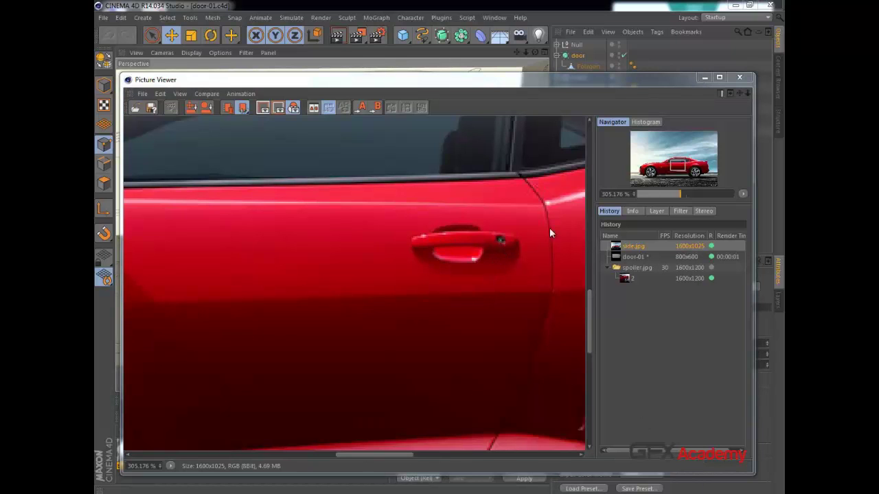
{"action": "left_click", "coordinate": [705, 78]}
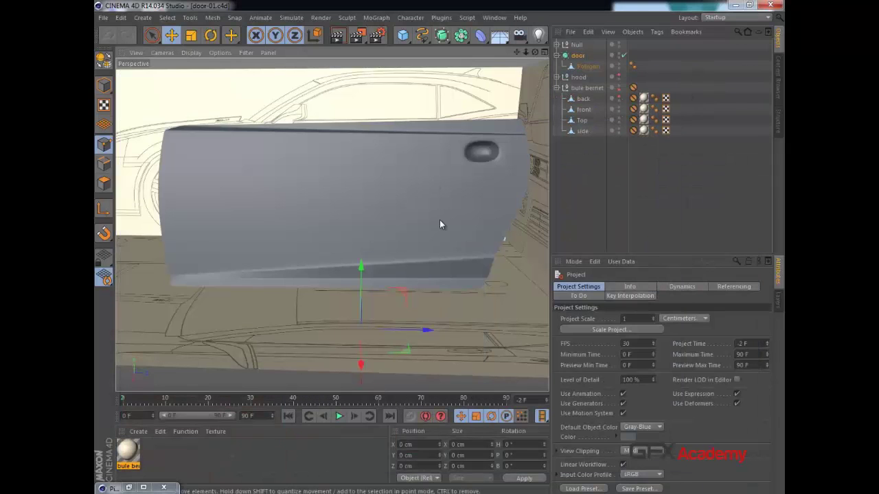
{"action": "left_click_drag", "start_coordinate": [399, 227], "coordinate": [412, 211], "text": "alt"}
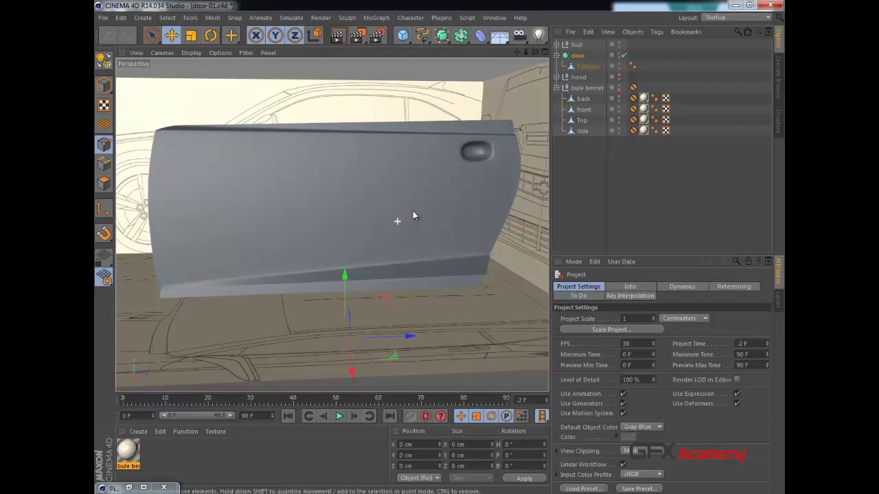
{"action": "left_click", "coordinate": [577, 45]}
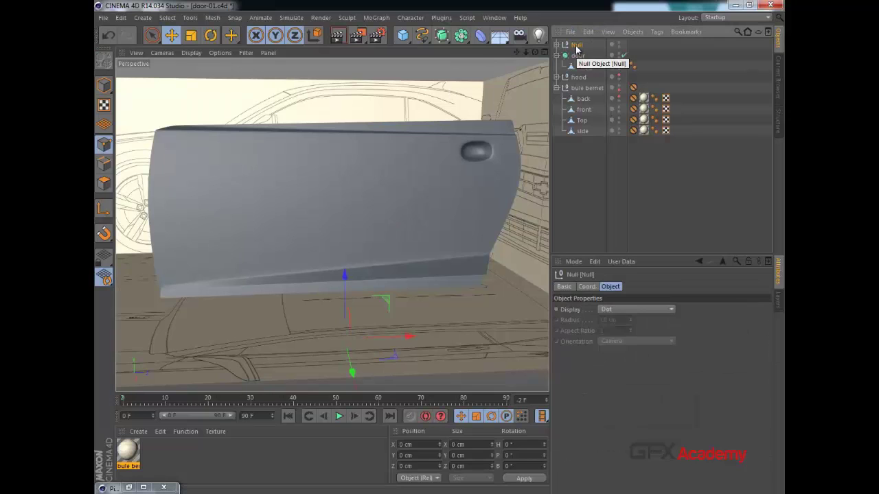
{"action": "key", "text": "Delete"}
- Switch to the Right view and hide the door object so the blueprint's door handle shows
{"action": "left_click_drag", "start_coordinate": [418, 187], "coordinate": [350, 228], "text": "alt"}
{"action": "middle_click", "coordinate": [351, 228]}
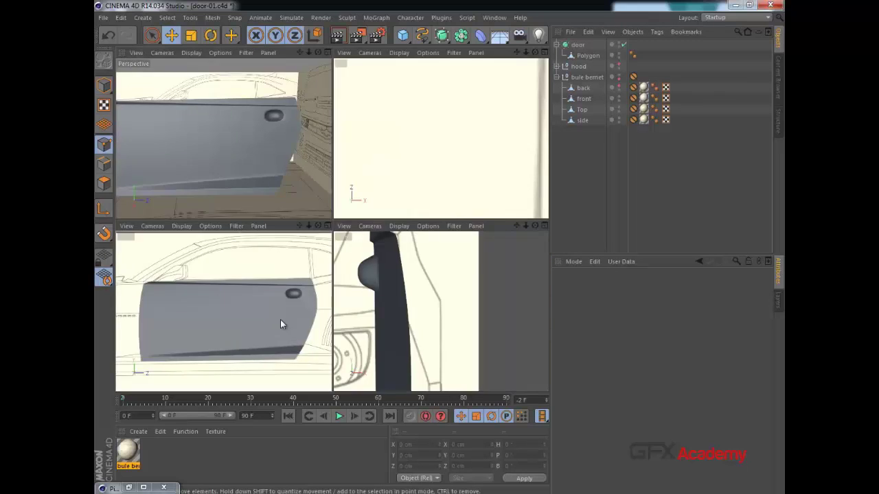
{"action": "middle_click", "coordinate": [280, 321]}
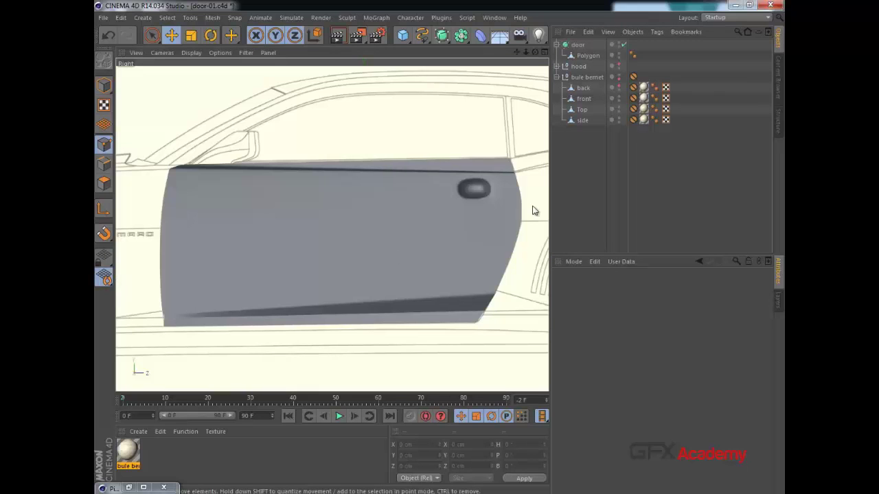
{"action": "left_click", "coordinate": [619, 42], "text": "alt"}
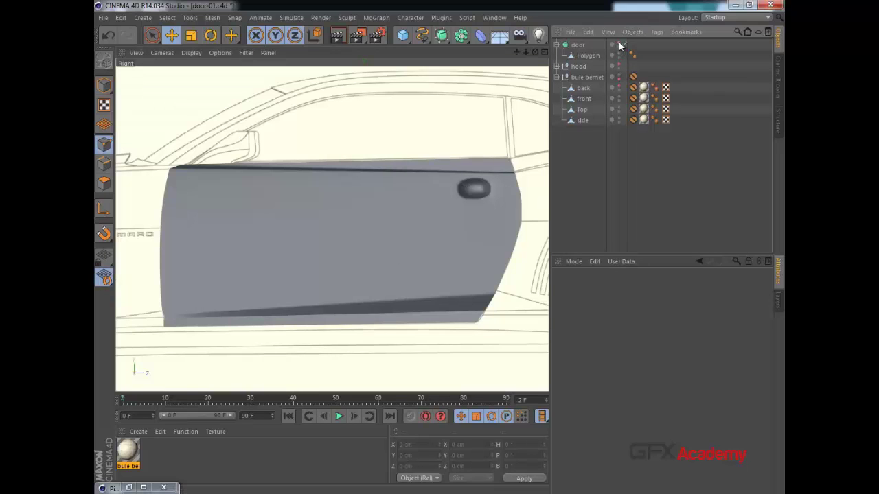
{"action": "left_click", "coordinate": [620, 42], "text": "alt"}
{"action": "middle_click_drag", "start_coordinate": [456, 201], "coordinate": [373, 236], "text": "alt"}
{"action": "scroll", "coordinate": [411, 221], "scroll_direction": "up", "scroll_amount": 2}
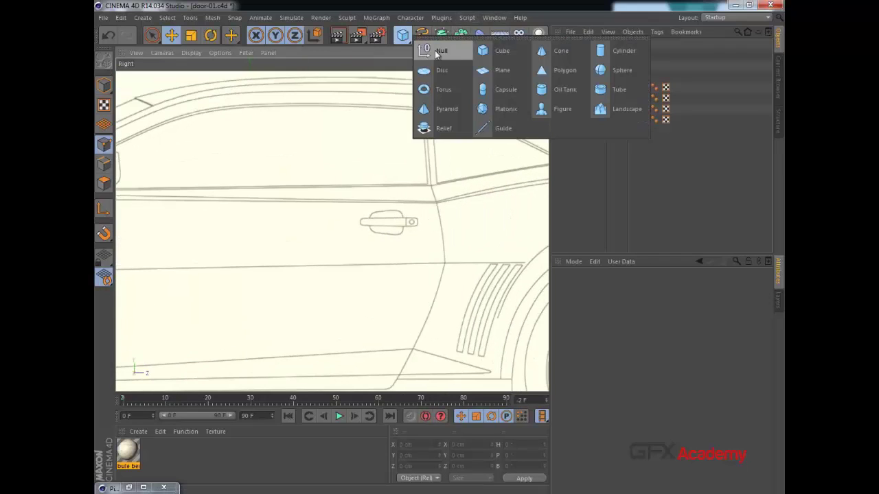
- Add a cube and set its size to 5 cm in X, 20 cm in Y and 10 cm in Z
{"action": "left_click", "coordinate": [403, 35]}
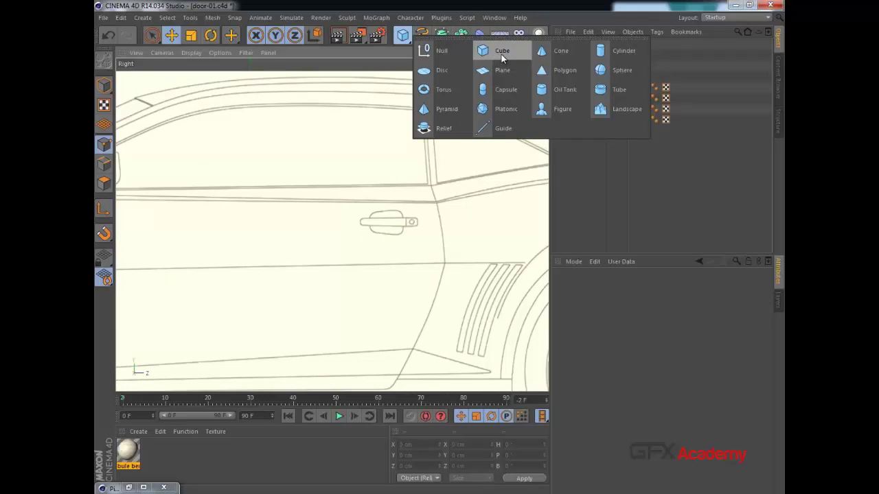
{"action": "left_click", "coordinate": [502, 55]}
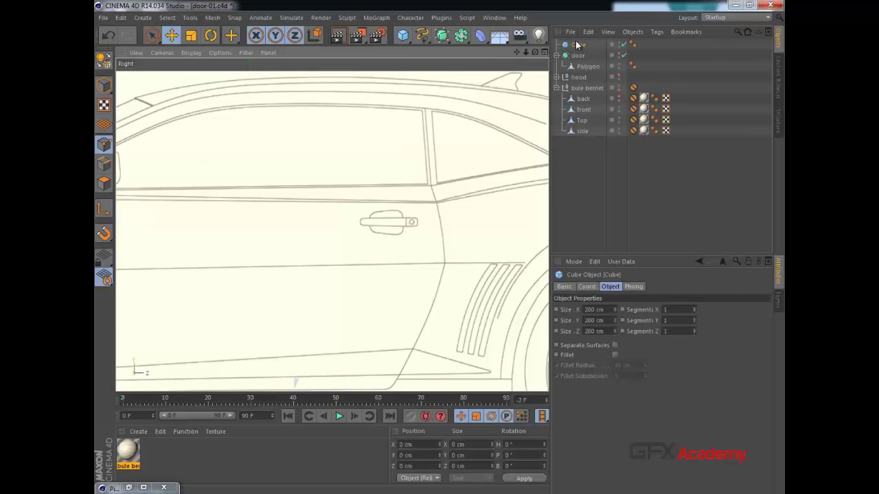
{"action": "left_click", "coordinate": [608, 310]}
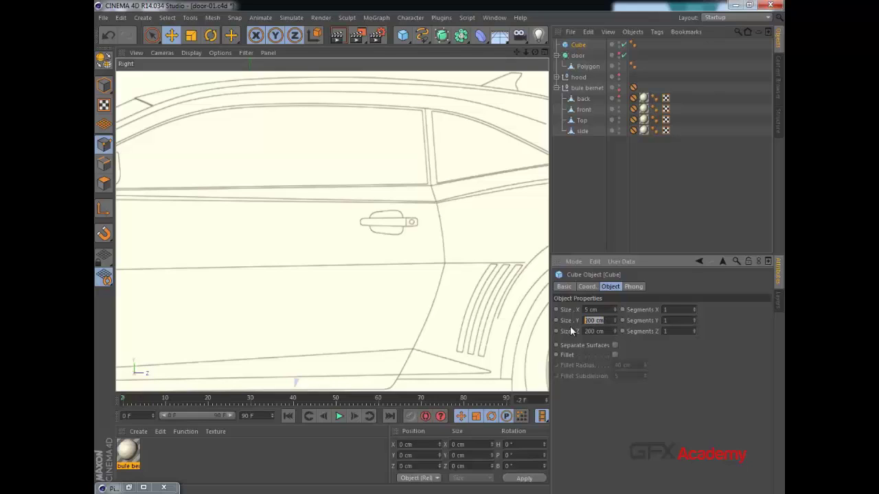
{"action": "type", "text": "3"}
{"action": "left_click", "coordinate": [607, 331]}
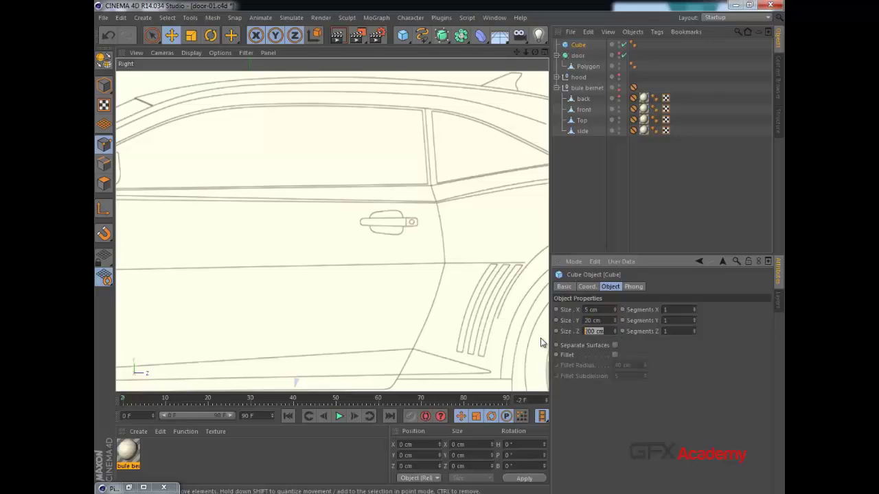
{"action": "type", "text": "10"}
{"action": "key", "text": "Return"}
- Move the cube up from the scene origin onto the side blueprint in the Right view
{"action": "scroll", "coordinate": [469, 254], "scroll_direction": "down", "scroll_amount": 3}
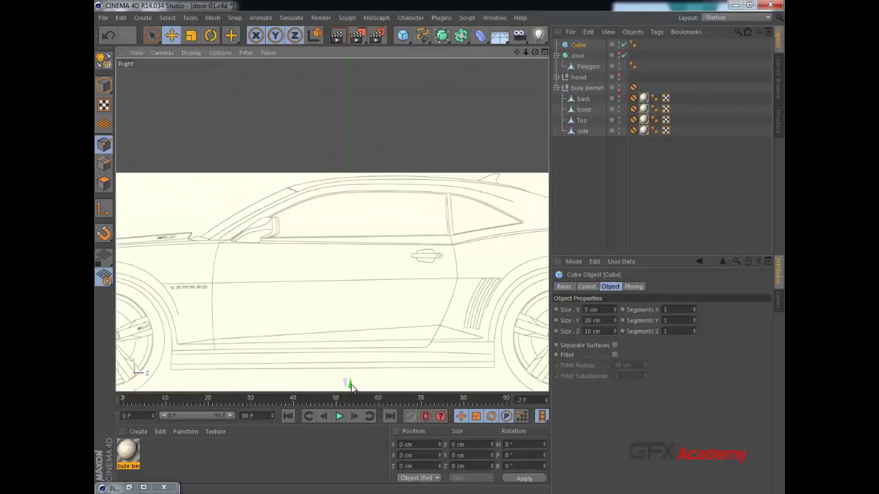
{"action": "key", "text": "o"}
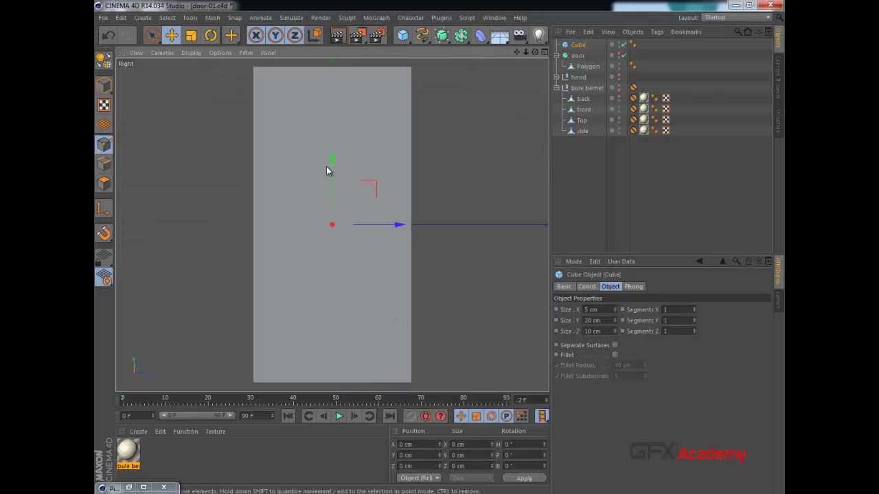
{"action": "scroll", "coordinate": [357, 167], "scroll_direction": "down", "scroll_amount": 5}
{"action": "left_click_drag", "start_coordinate": [346, 165], "coordinate": [390, 101]}
{"action": "middle_click_drag", "start_coordinate": [437, 110], "coordinate": [434, 270], "text": "alt"}
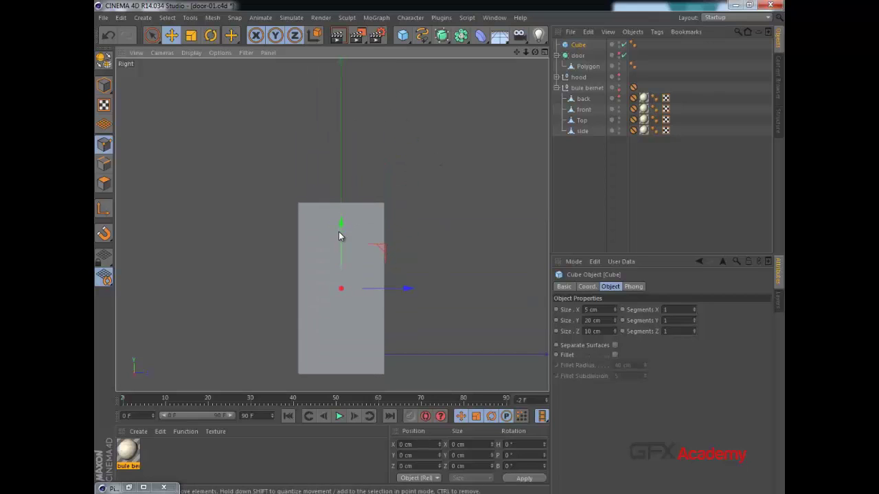
{"action": "left_click_drag", "start_coordinate": [338, 236], "coordinate": [393, 88]}
{"action": "scroll", "coordinate": [491, 178], "scroll_direction": "down", "scroll_amount": 4}
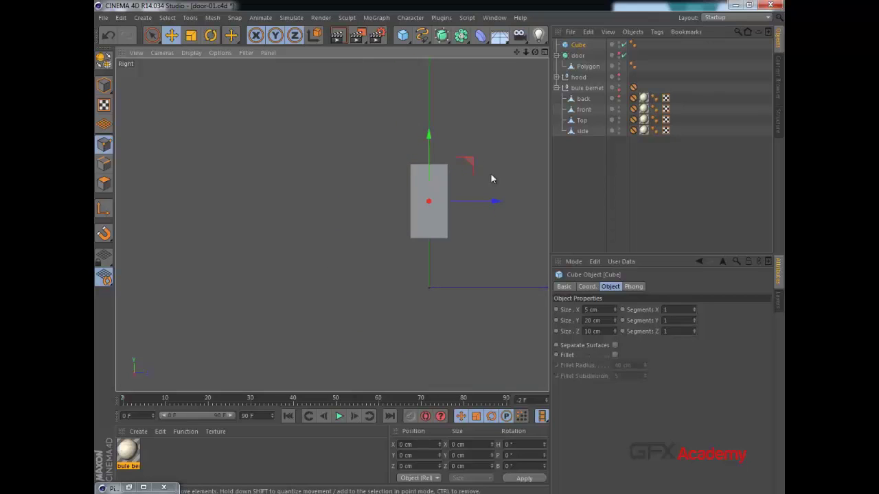
{"action": "middle_click_drag", "start_coordinate": [490, 179], "coordinate": [373, 232], "text": "alt"}
{"action": "left_click_drag", "start_coordinate": [351, 215], "coordinate": [374, 39]}
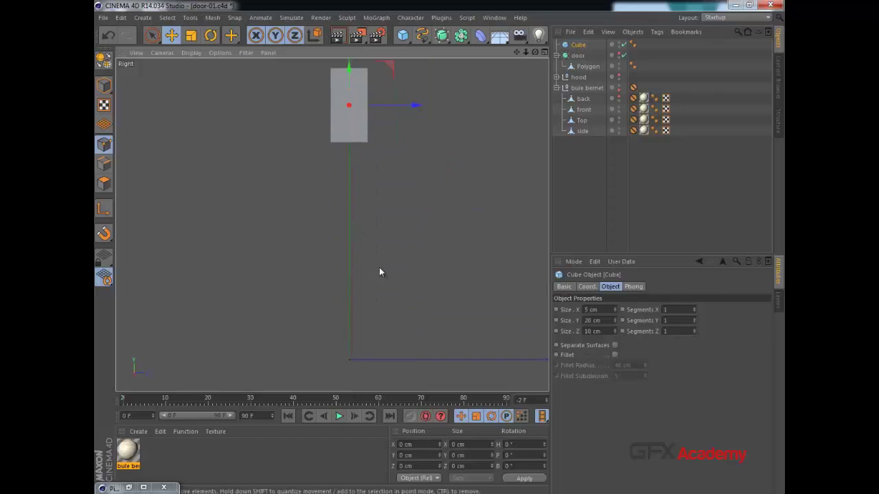
{"action": "middle_click_drag", "start_coordinate": [390, 289], "coordinate": [371, 395], "text": "alt"}
{"action": "scroll", "coordinate": [397, 232], "scroll_direction": "down", "scroll_amount": 5}
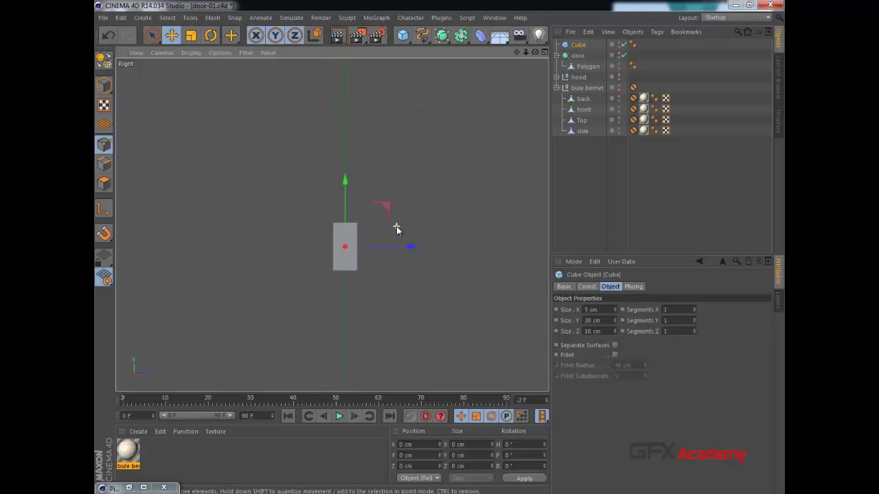
{"action": "left_click_drag", "start_coordinate": [374, 208], "coordinate": [388, 65]}
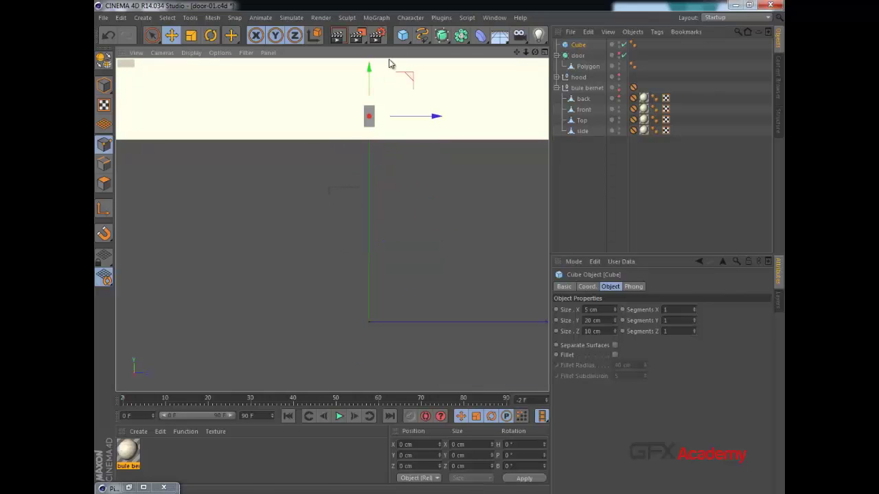
{"action": "middle_click_drag", "start_coordinate": [388, 64], "coordinate": [370, 330], "text": "alt"}
{"action": "left_click_drag", "start_coordinate": [346, 296], "coordinate": [347, 103]}
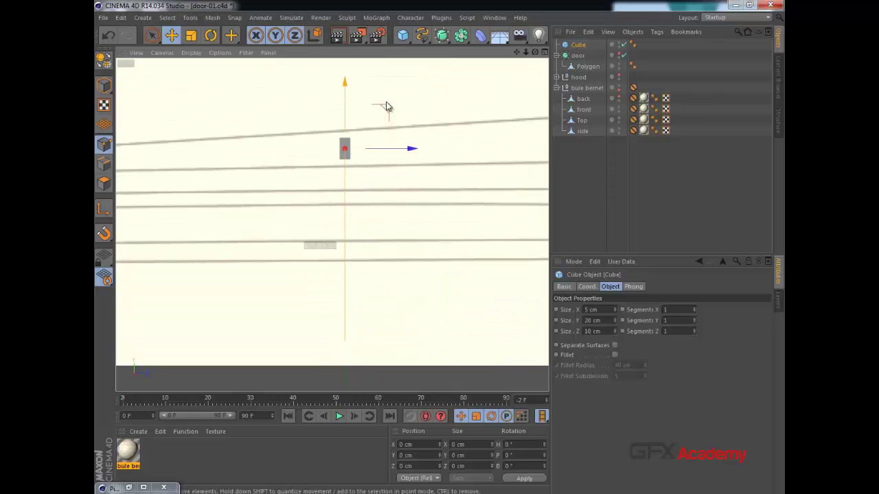
- Move the cube across the blueprint and place it on the middle of the door handle outline
{"action": "middle_click_drag", "start_coordinate": [403, 134], "coordinate": [286, 256], "text": "alt"}
{"action": "left_click_drag", "start_coordinate": [268, 231], "coordinate": [458, 222]}
{"action": "middle_click_drag", "start_coordinate": [457, 222], "coordinate": [345, 261], "text": "alt"}
{"action": "scroll", "coordinate": [344, 261], "scroll_direction": "down", "scroll_amount": 1}
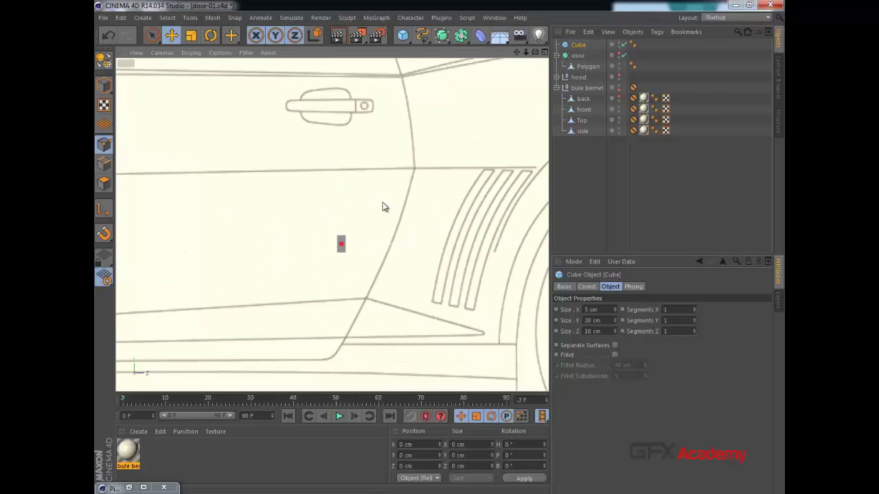
{"action": "left_click_drag", "start_coordinate": [382, 203], "coordinate": [366, 76]}
{"action": "middle_click_drag", "start_coordinate": [382, 131], "coordinate": [402, 243], "text": "alt"}
{"action": "left_click_drag", "start_coordinate": [382, 160], "coordinate": [383, 169]}
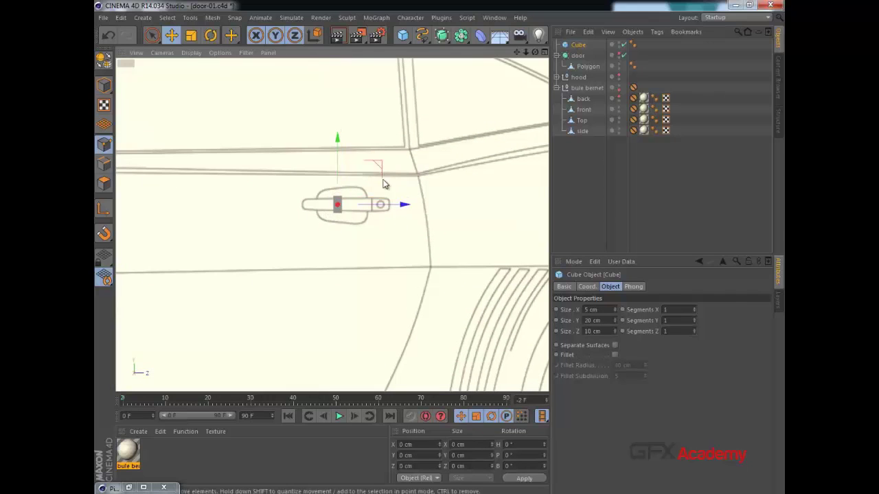
- Resize the cube to 11 x 19 x 101 cm and shift it along Z to cover the handle outline
{"action": "left_click", "coordinate": [614, 318]}
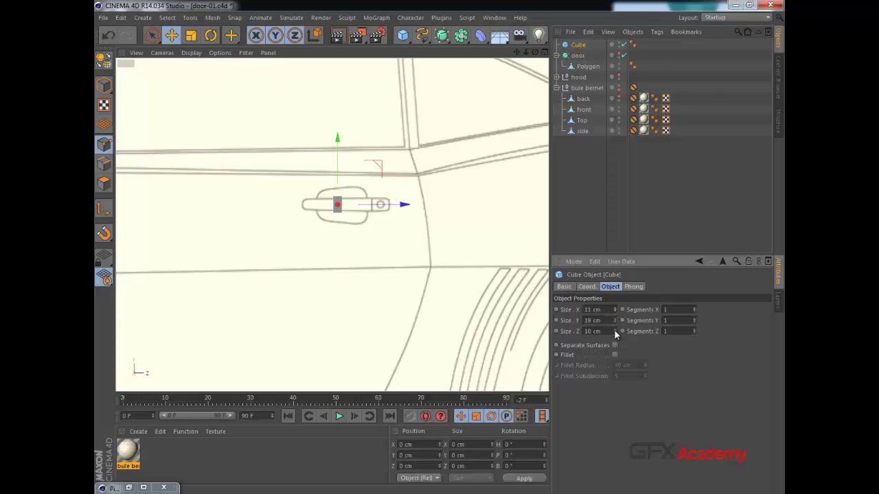
{"action": "left_click_drag", "start_coordinate": [616, 331], "coordinate": [615, 332]}
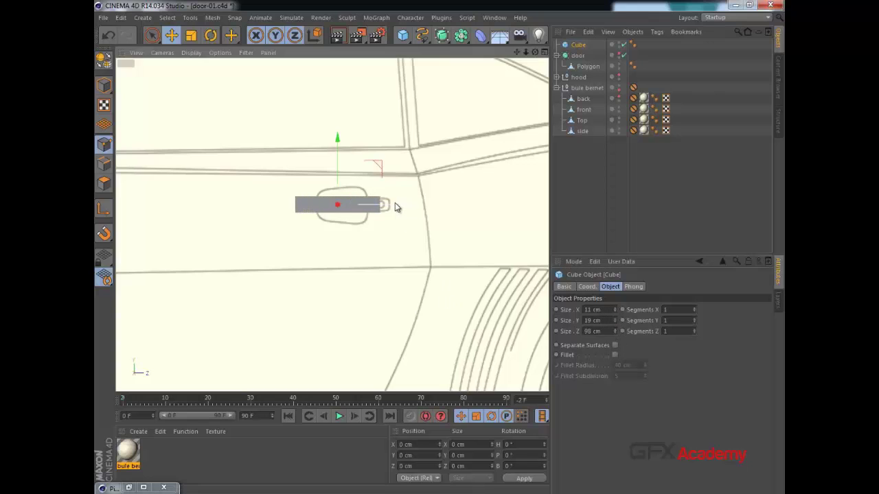
{"action": "left_click_drag", "start_coordinate": [395, 204], "coordinate": [408, 204]}
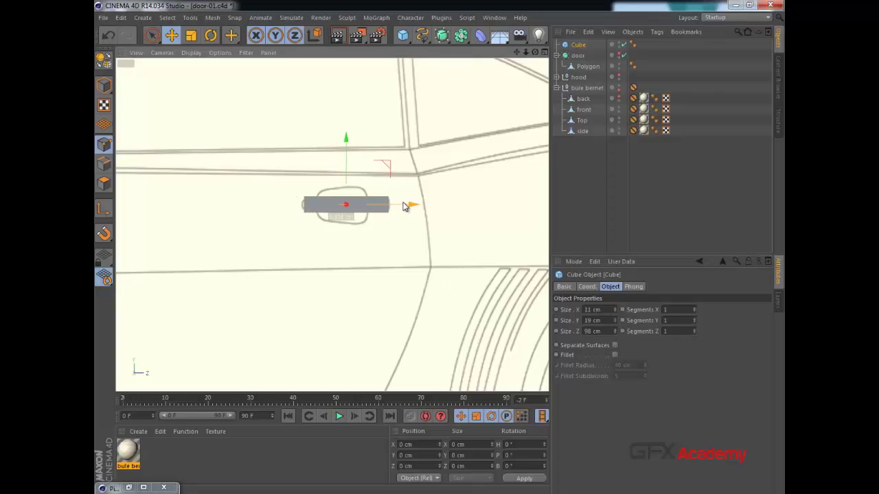
{"action": "left_click", "coordinate": [615, 329]}
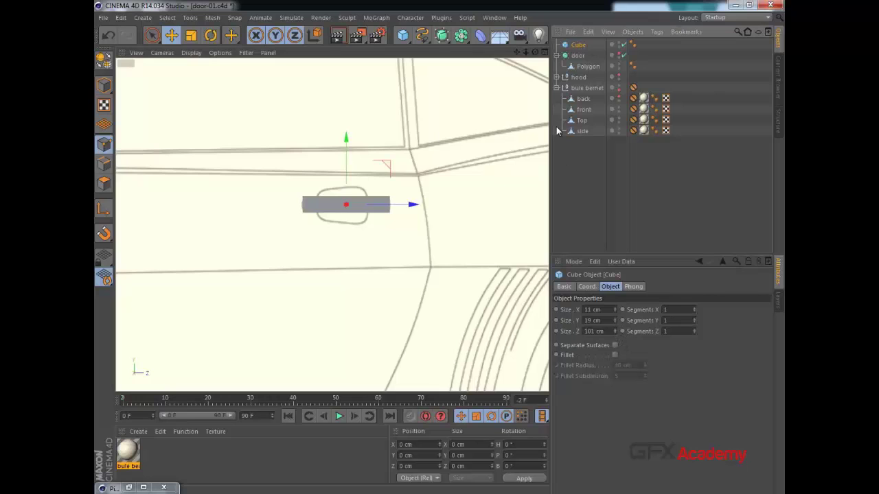
- Enable X-Ray for the cube and compare its fit with the handle drawing
{"action": "left_click", "coordinate": [563, 287]}
{"action": "left_click", "coordinate": [619, 381]}
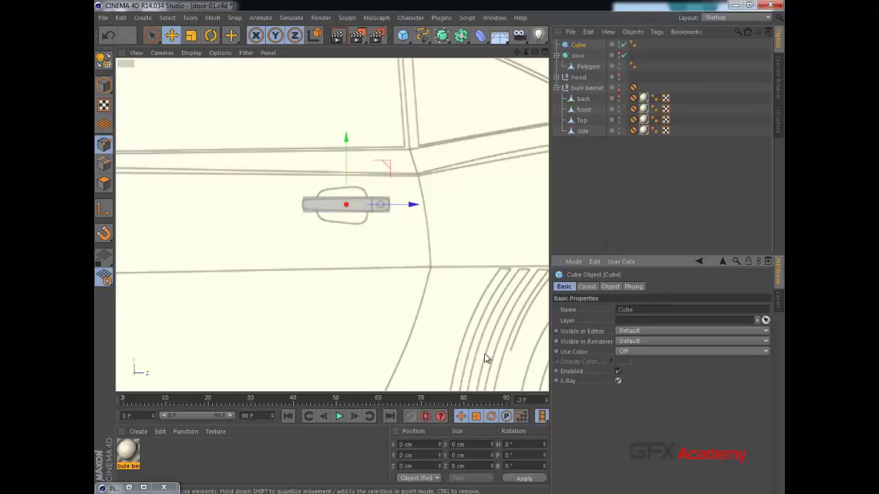
{"action": "scroll", "coordinate": [412, 267], "scroll_direction": "up", "scroll_amount": 4}
{"action": "middle_click_drag", "start_coordinate": [400, 234], "coordinate": [429, 314], "text": "alt"}
- Turn off the cube's X-Ray in the Perspective view and make the cube an editable polygon object
{"action": "middle_click", "coordinate": [416, 299]}
{"action": "middle_click", "coordinate": [263, 141]}
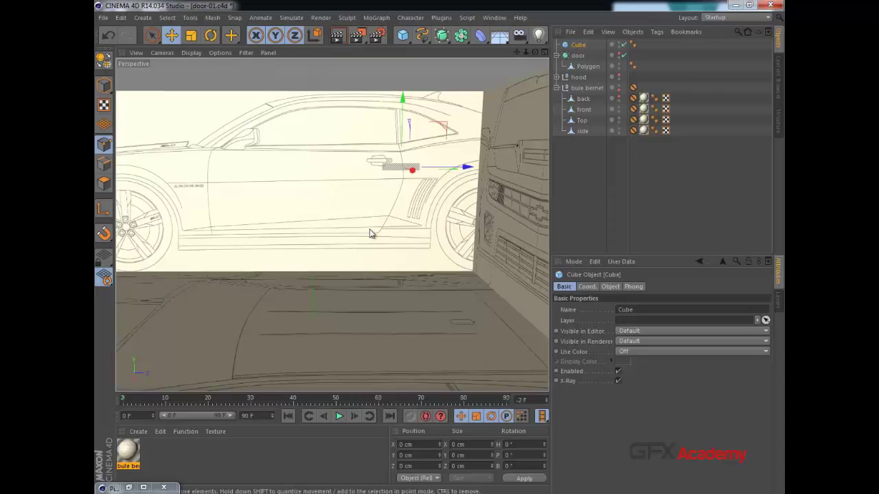
{"action": "left_click_drag", "start_coordinate": [368, 231], "coordinate": [438, 274], "text": "alt"}
{"action": "scroll", "coordinate": [412, 248], "scroll_direction": "up", "scroll_amount": 4}
{"action": "left_click", "coordinate": [619, 381]}
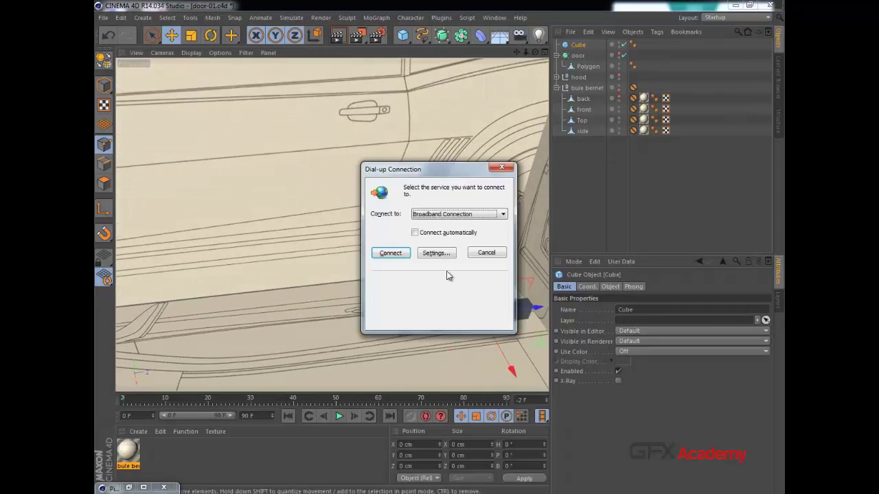
{"action": "left_click", "coordinate": [487, 254]}
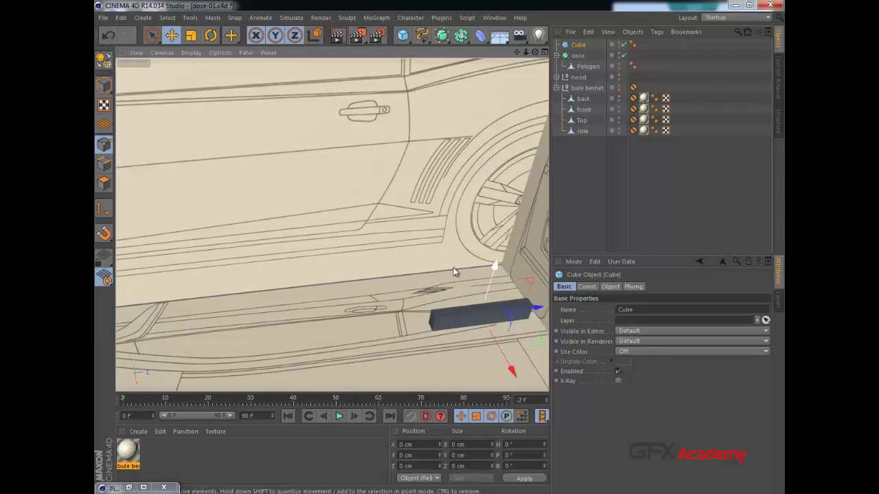
{"action": "left_click_drag", "start_coordinate": [453, 270], "coordinate": [398, 232], "text": "alt"}
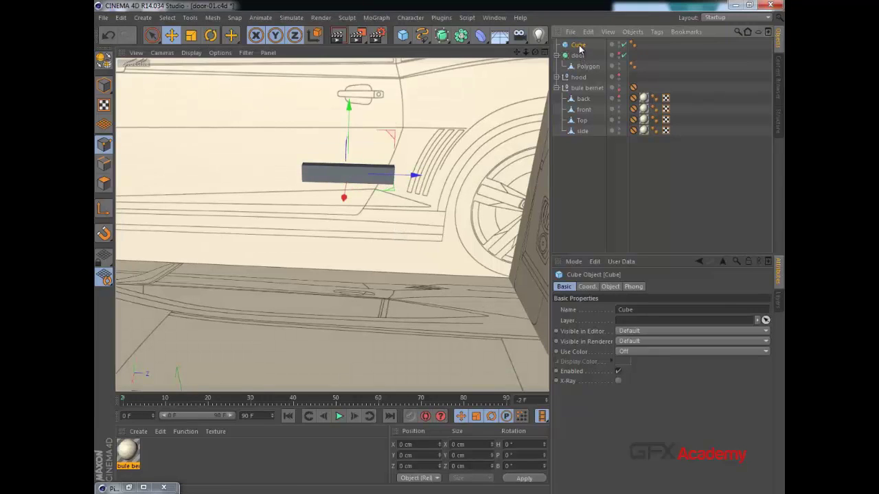
{"action": "left_click", "coordinate": [104, 61]}
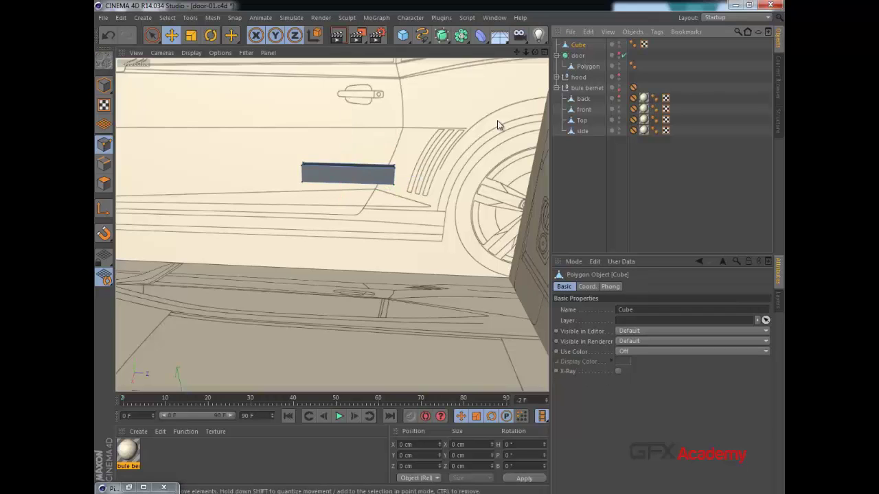
- Enable X-Ray for the editable cube in the Right view, framing the door handle for point editing
{"action": "middle_click", "coordinate": [355, 232]}
{"action": "middle_click", "coordinate": [299, 269]}
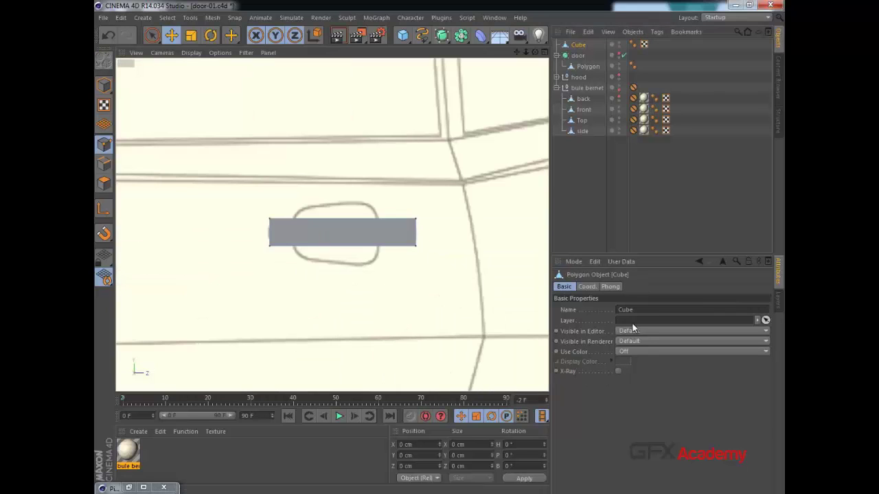
{"action": "left_click", "coordinate": [618, 371]}
{"action": "scroll", "coordinate": [372, 281], "scroll_direction": "up", "scroll_amount": 4}
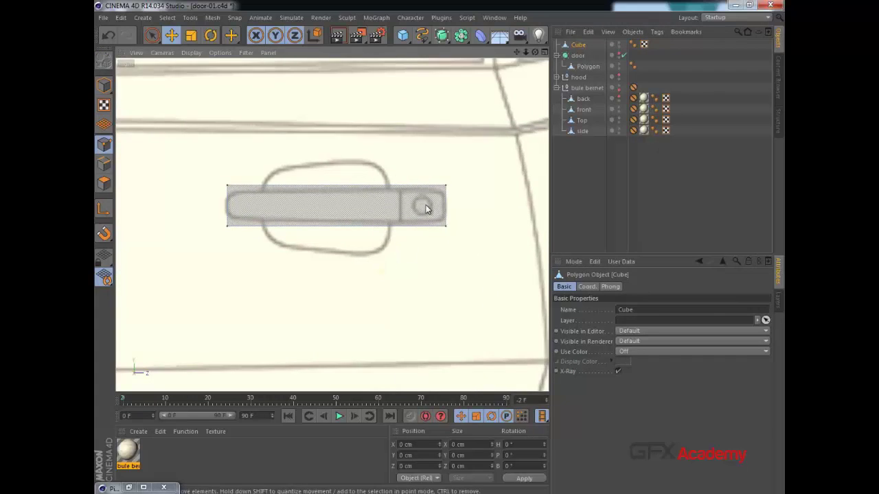
{"action": "left_click", "coordinate": [172, 35]}
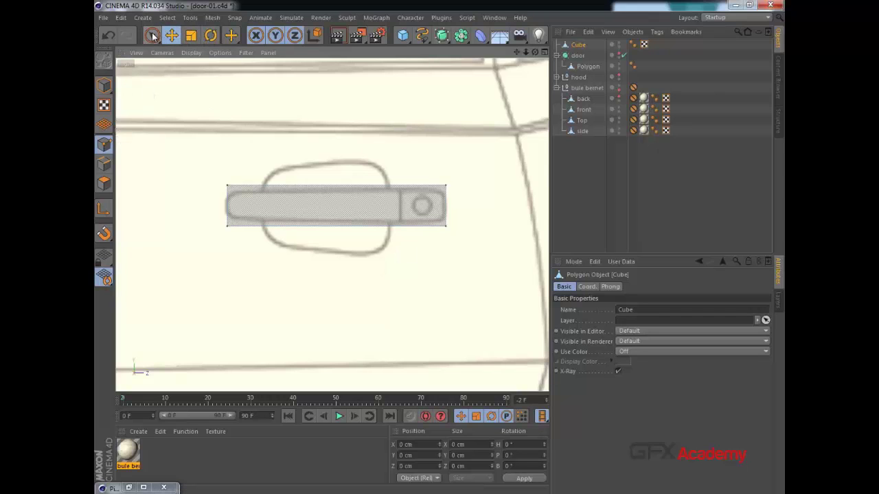
- Use Rectangle Selection to move the cube's edge points onto the handle's long grip section, making it about 84 cm long and 14.5 cm high
{"action": "mouse_move", "coordinate": [152, 35]}
{"action": "left_mouse_down"}
{"action": "mouse_move", "coordinate": [186, 54]}
{"action": "mouse_move", "coordinate": [186, 70]}
{"action": "mouse_move", "coordinate": [190, 43]}
{"action": "mouse_move", "coordinate": [202, 48]}
{"action": "mouse_move", "coordinate": [177, 251]}
{"action": "left_mouse_up"}
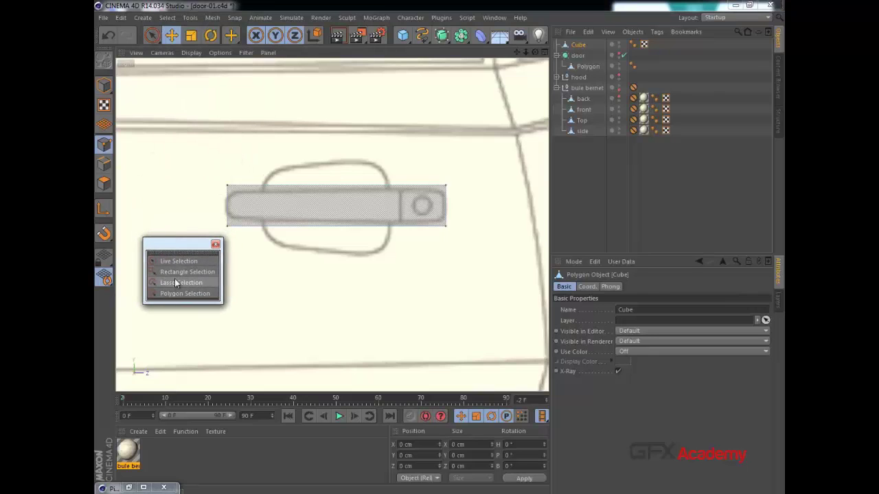
{"action": "left_click", "coordinate": [173, 271]}
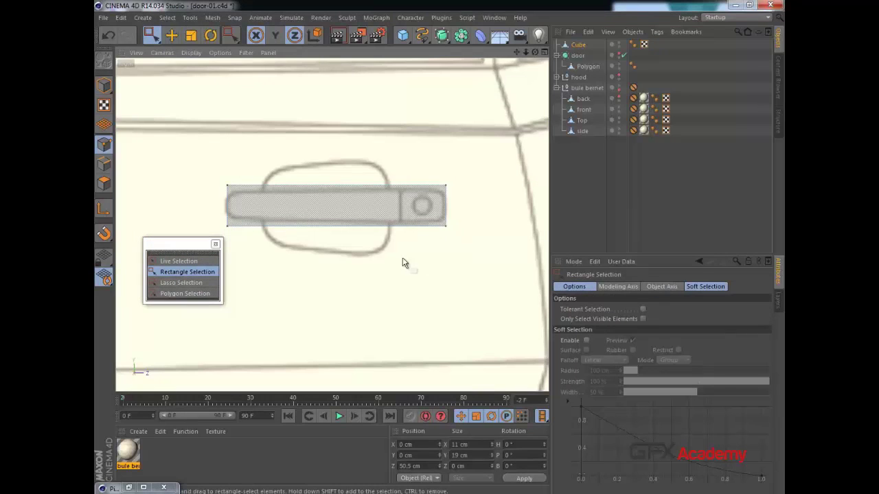
{"action": "left_click_drag", "start_coordinate": [504, 210], "coordinate": [463, 213]}
{"action": "left_click_drag", "start_coordinate": [440, 159], "coordinate": [220, 194]}
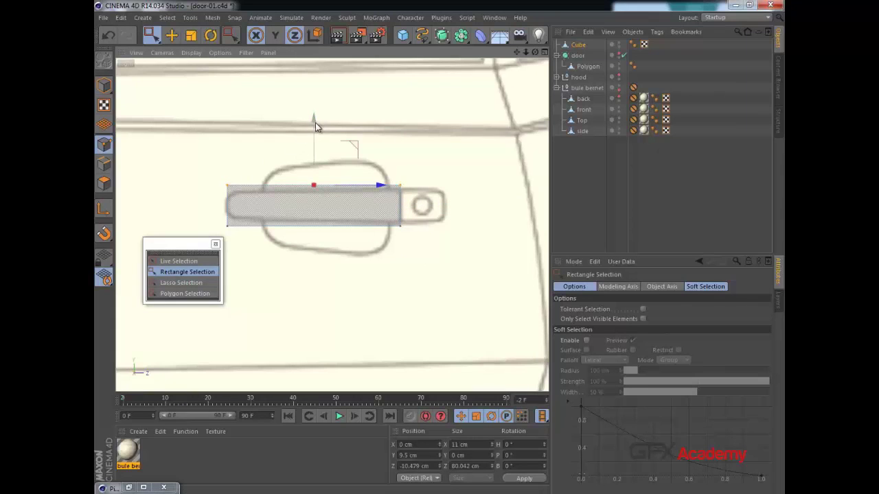
{"action": "left_click_drag", "start_coordinate": [316, 125], "coordinate": [307, 141]}
{"action": "left_click_drag", "start_coordinate": [203, 178], "coordinate": [408, 261]}
{"action": "left_click_drag", "start_coordinate": [313, 200], "coordinate": [309, 190]}
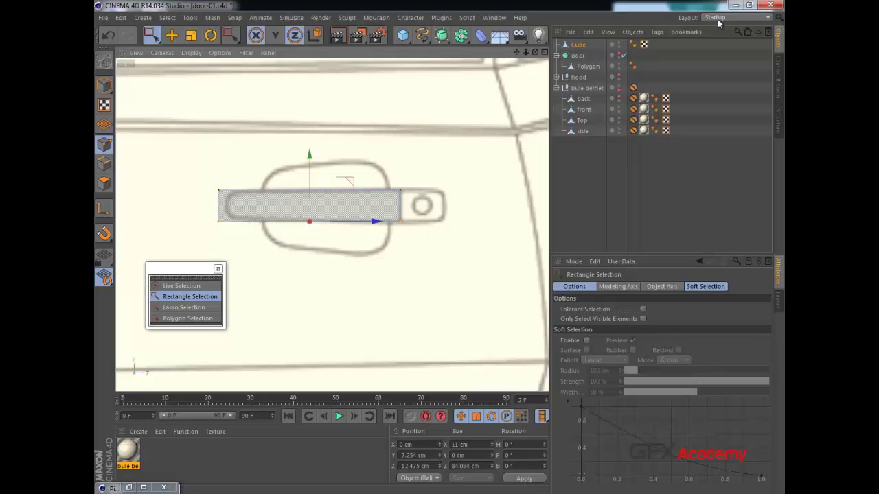
- Duplicate the cube and move the copy along Z past the handle's keyhole end, to about 335.66 cm
{"action": "left_click", "coordinate": [579, 45]}
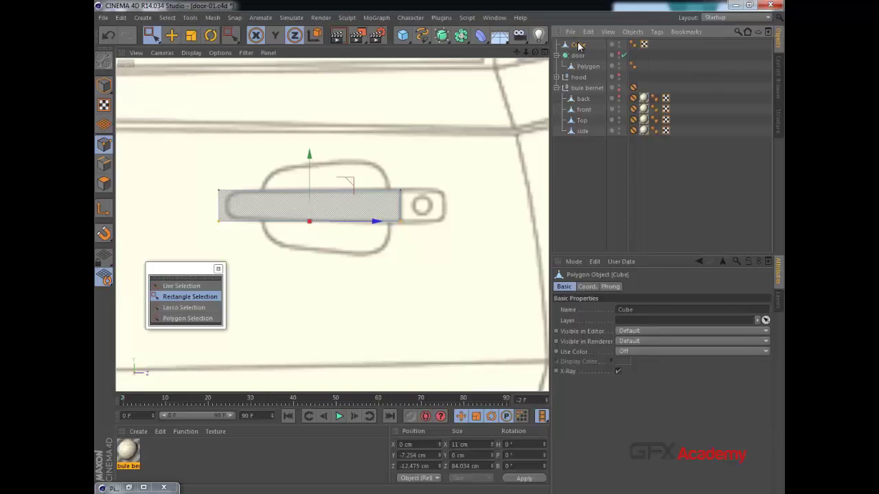
{"action": "left_click_drag", "start_coordinate": [581, 44], "coordinate": [581, 43], "text": "ctrl"}
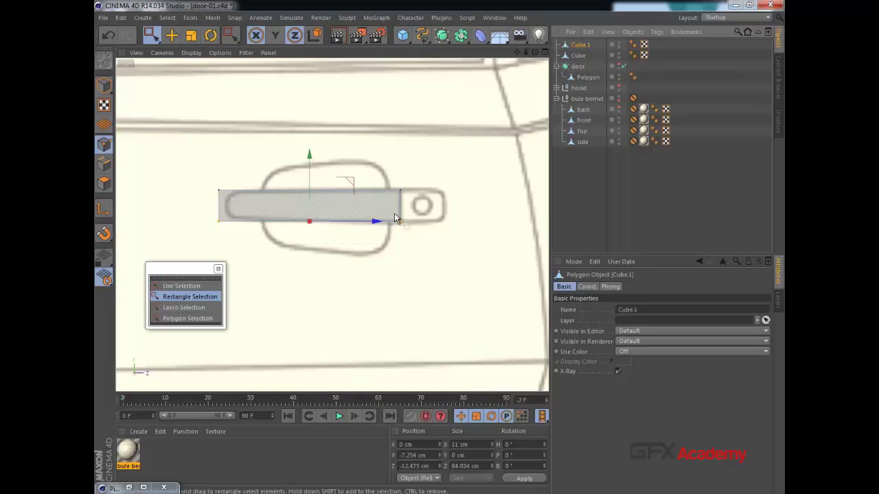
{"action": "left_click", "coordinate": [104, 85]}
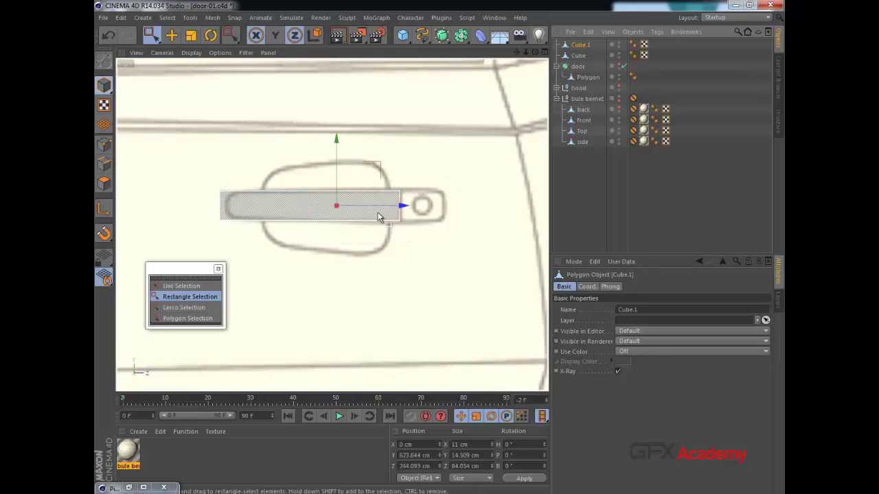
{"action": "left_click_drag", "start_coordinate": [372, 210], "coordinate": [540, 228]}
{"action": "middle_click_drag", "start_coordinate": [446, 249], "coordinate": [345, 243], "text": "alt"}
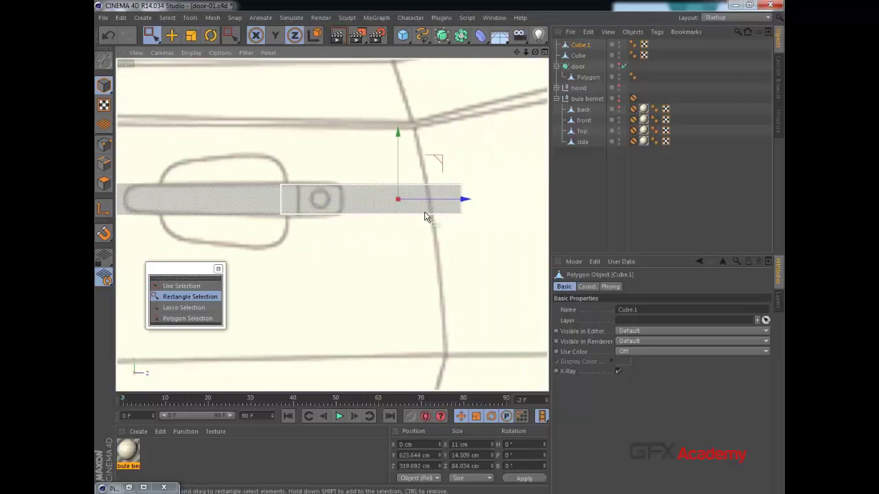
{"action": "left_click_drag", "start_coordinate": [444, 203], "coordinate": [477, 205]}
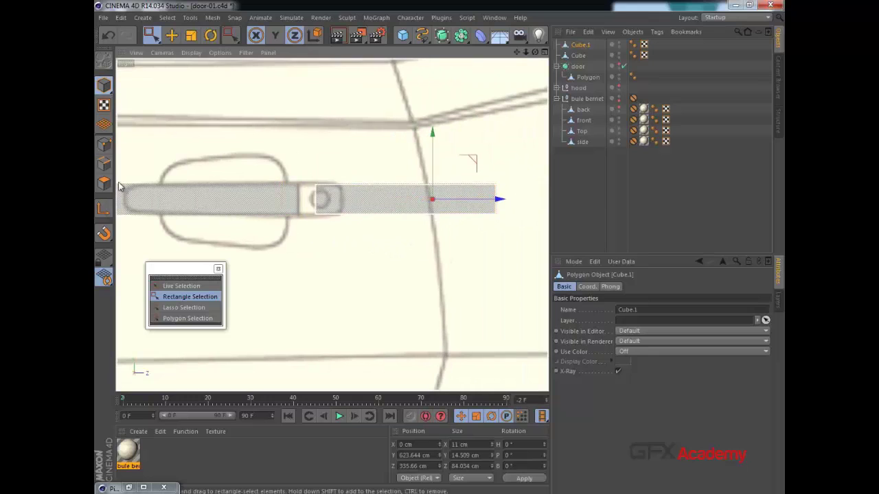
- Move the end points of the copied cube along Z to fit the short keyhole section of the handle drawing
{"action": "left_click", "coordinate": [104, 144]}
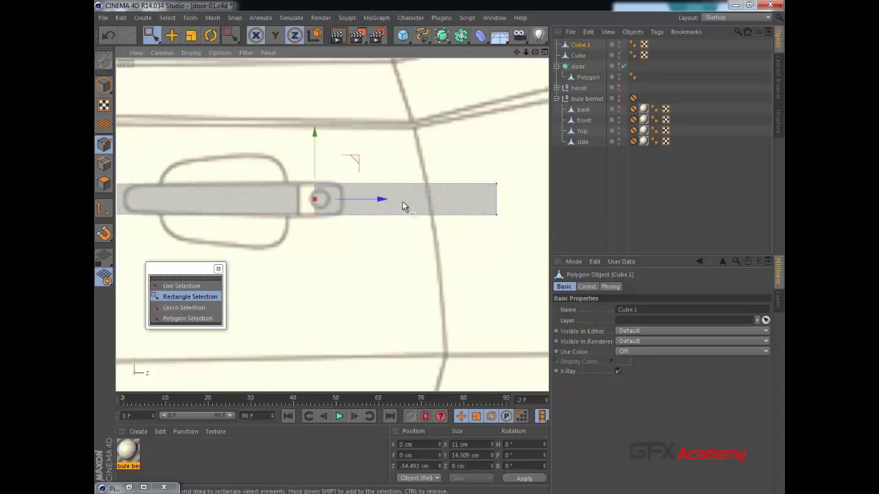
{"action": "left_click_drag", "start_coordinate": [529, 174], "coordinate": [471, 255]}
{"action": "left_click_drag", "start_coordinate": [526, 198], "coordinate": [395, 205]}
{"action": "left_click_drag", "start_coordinate": [285, 177], "coordinate": [351, 235]}
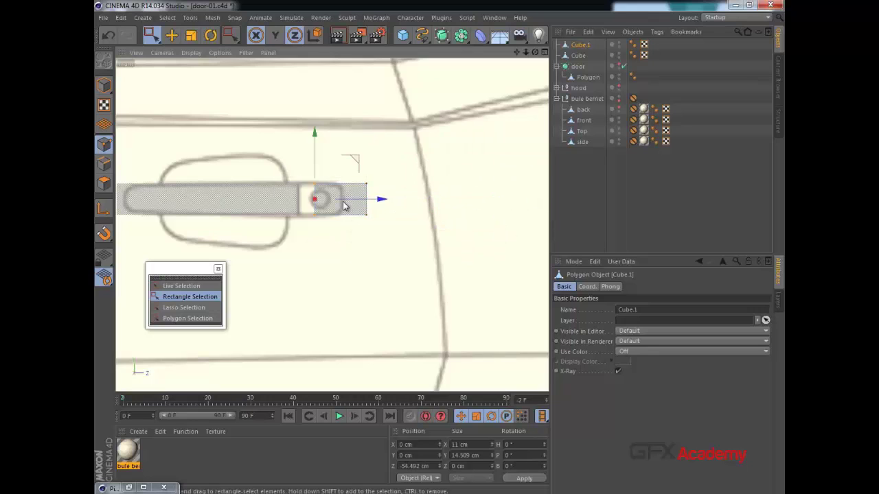
{"action": "left_click_drag", "start_coordinate": [340, 205], "coordinate": [324, 204]}
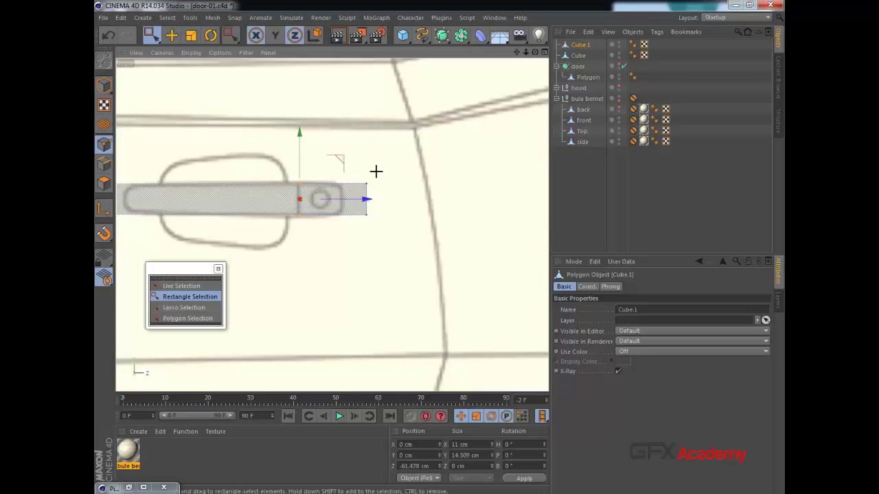
{"action": "left_click_drag", "start_coordinate": [376, 171], "coordinate": [352, 236]}
{"action": "left_click_drag", "start_coordinate": [402, 201], "coordinate": [367, 215]}
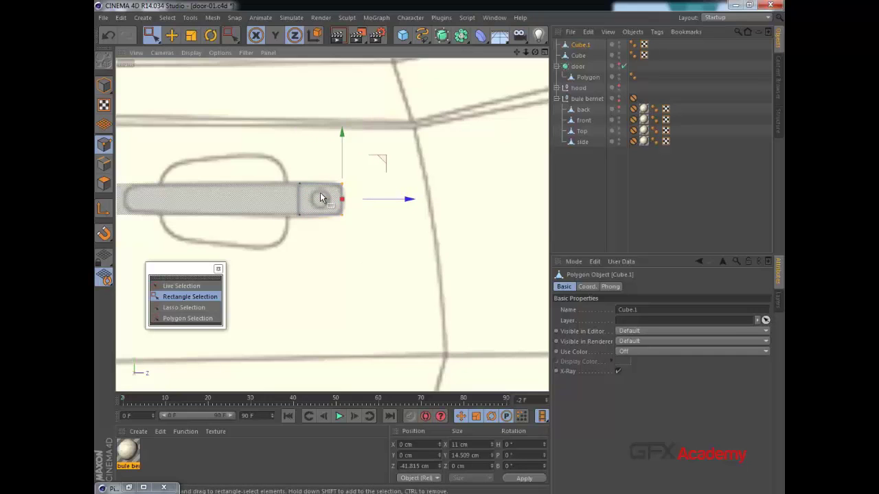
- In the Perspective view, hide the long grip cube in the editor and keep only the short keyhole cube visible
{"action": "middle_click", "coordinate": [289, 205]}
{"action": "middle_click", "coordinate": [273, 138]}
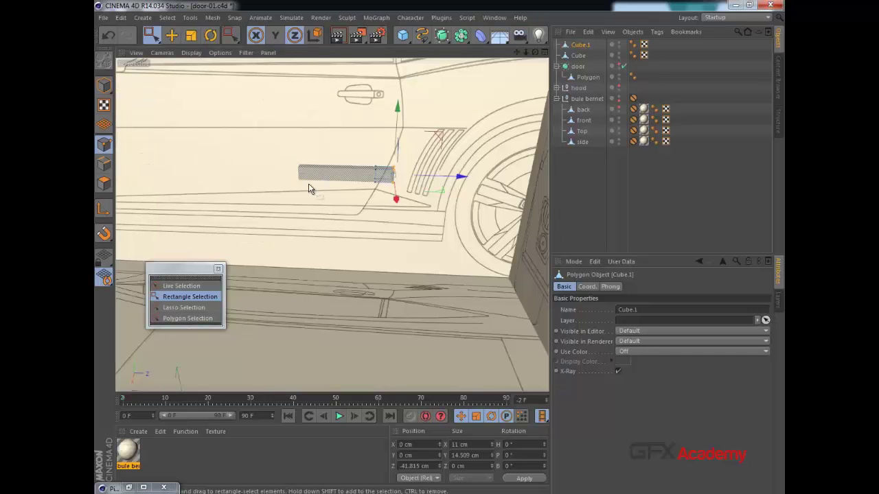
{"action": "scroll", "coordinate": [340, 191], "scroll_direction": "up", "scroll_amount": 3}
{"action": "left_click_drag", "start_coordinate": [395, 188], "coordinate": [365, 198], "text": "alt"}
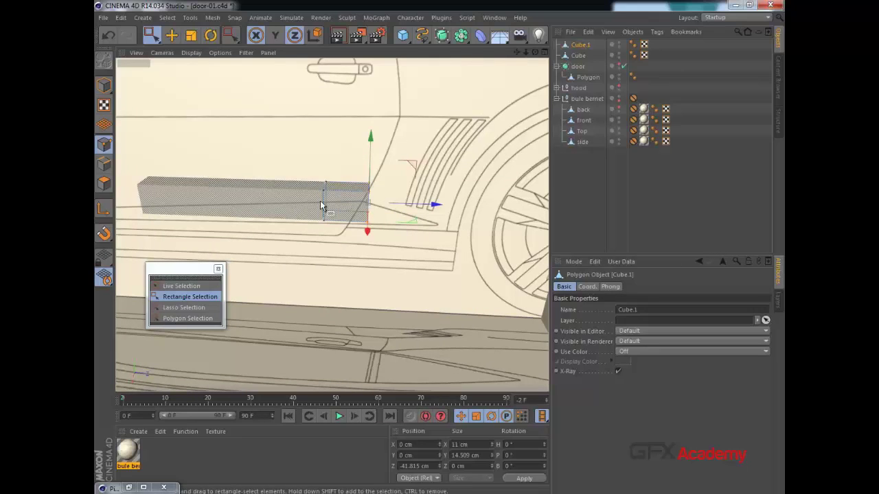
{"action": "left_click", "coordinate": [618, 44]}
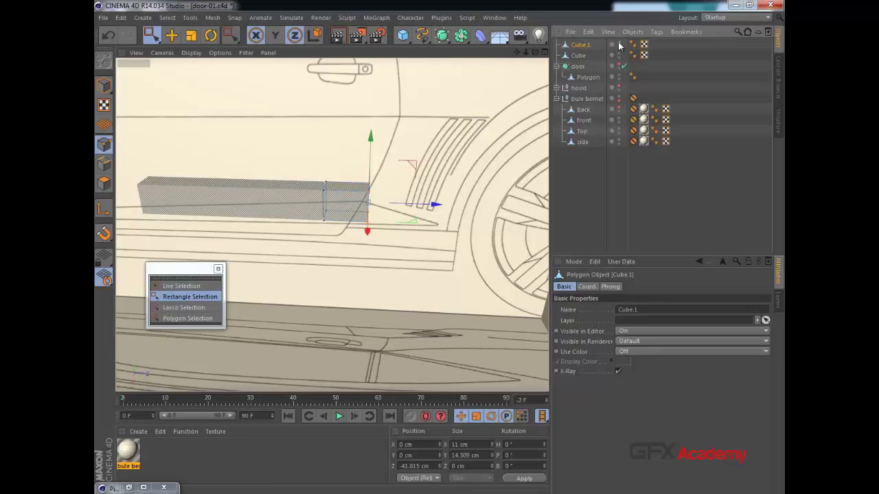
{"action": "left_click", "coordinate": [619, 44]}
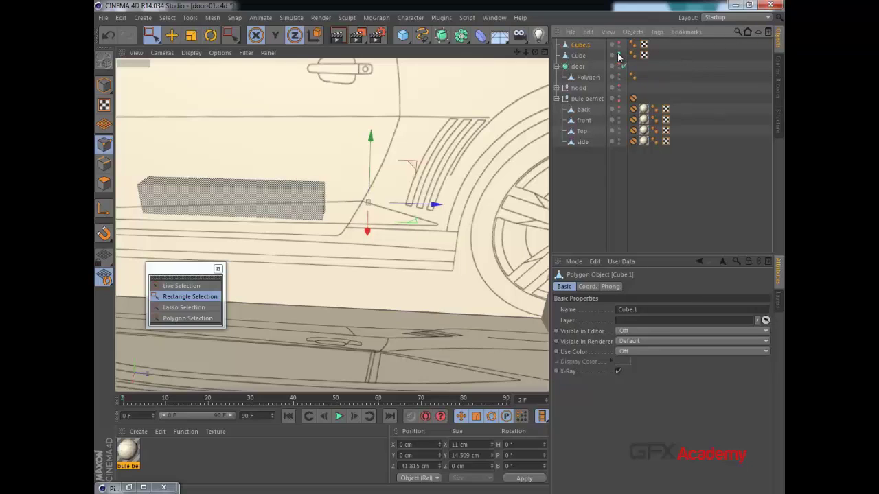
{"action": "left_click", "coordinate": [618, 55]}
{"action": "left_click", "coordinate": [619, 55]}
{"action": "left_click", "coordinate": [619, 44]}
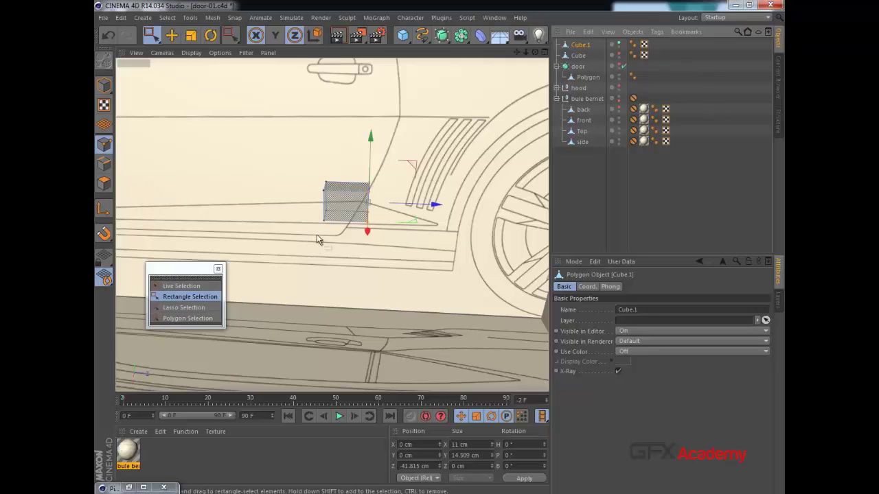
{"action": "left_click_drag", "start_coordinate": [316, 234], "coordinate": [313, 233], "text": "alt"}
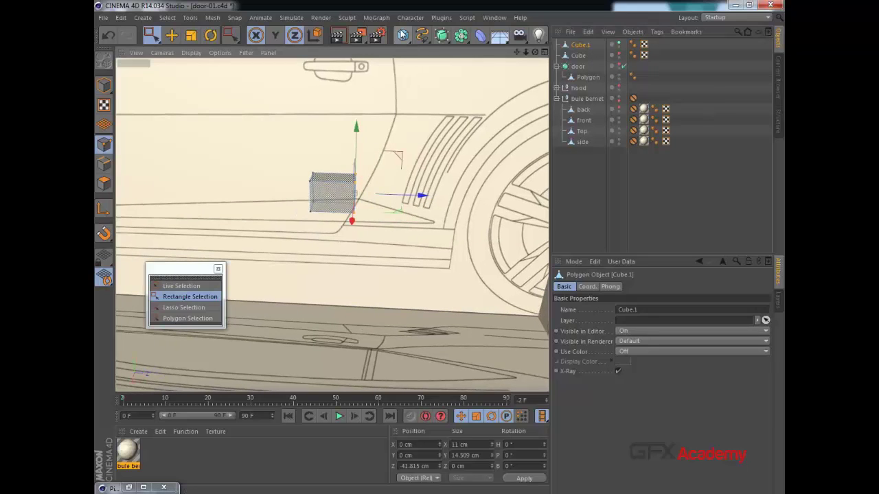
- Return to the Right view, add a Cylinder primitive and switch to Model mode
{"action": "middle_click", "coordinate": [316, 243]}
{"action": "middle_click", "coordinate": [300, 252]}
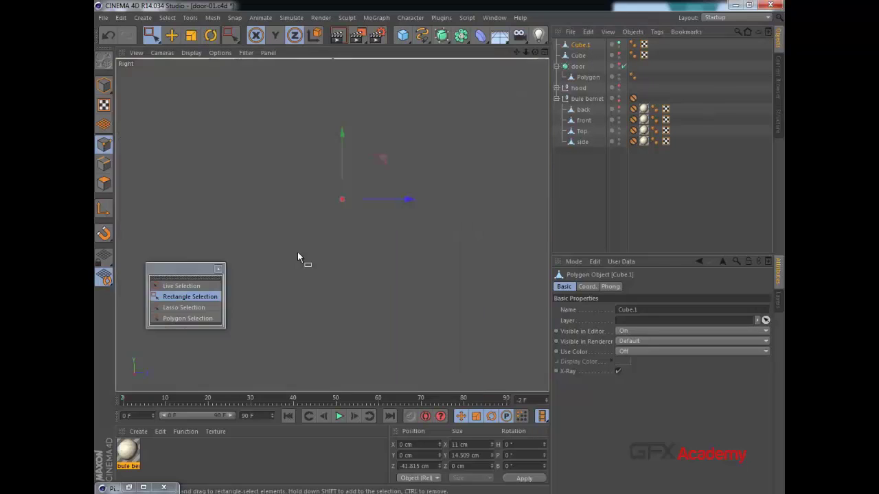
{"action": "left_click_drag", "start_coordinate": [186, 269], "coordinate": [150, 312]}
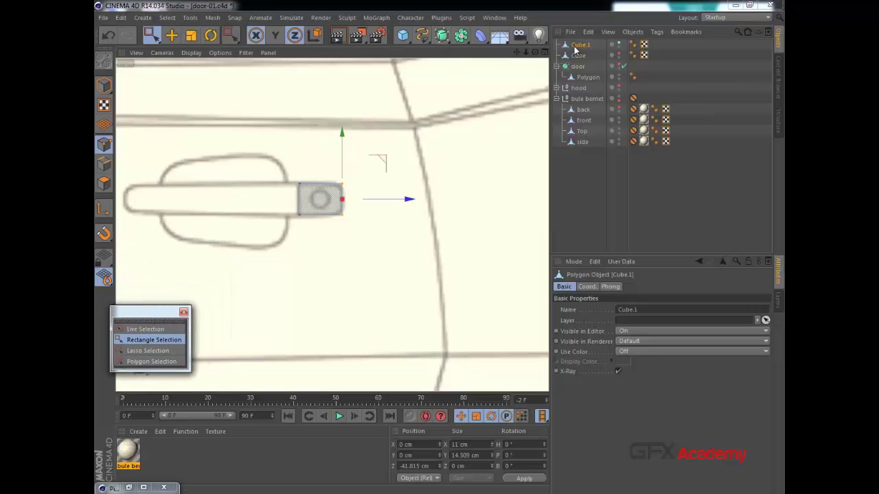
{"action": "left_click", "coordinate": [405, 39]}
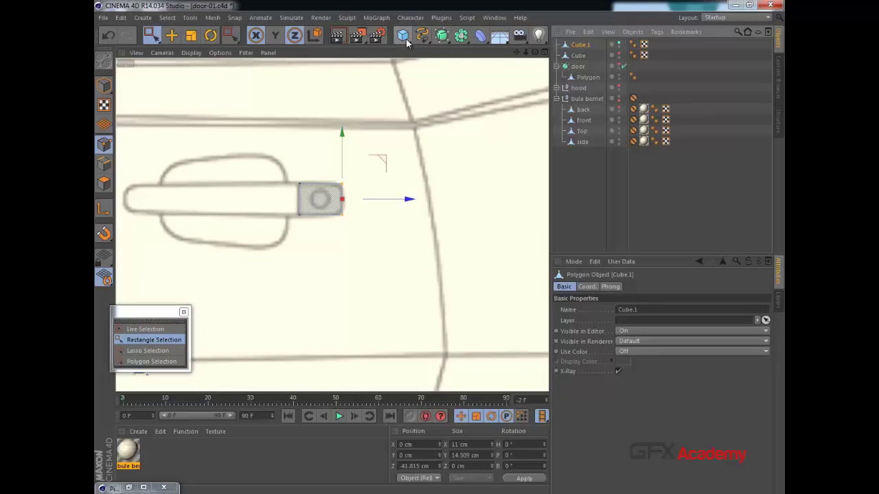
{"action": "left_click", "coordinate": [600, 54]}
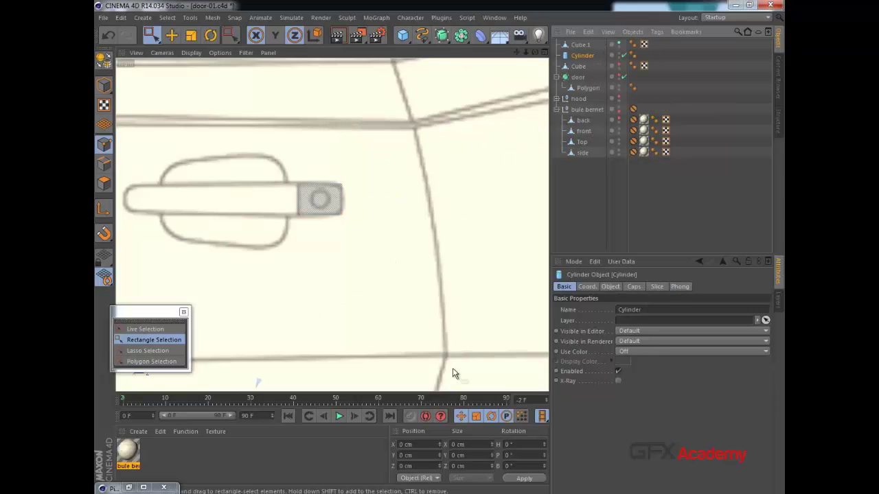
{"action": "left_click", "coordinate": [103, 85]}
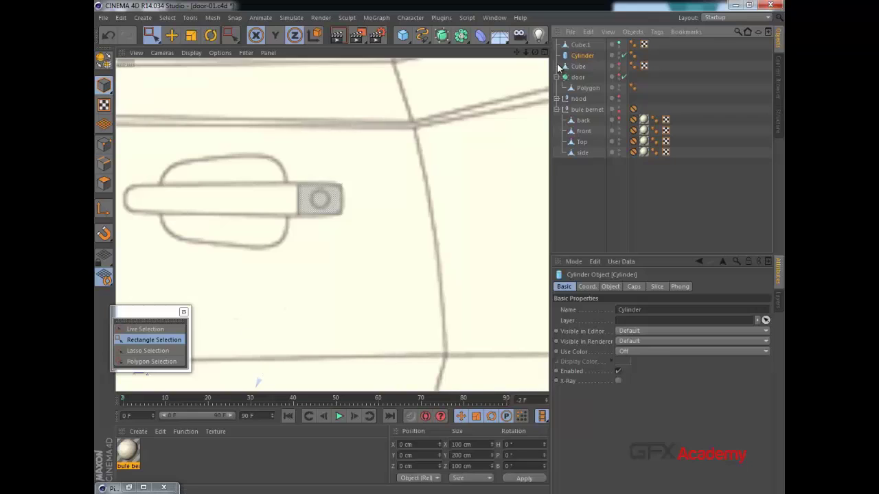
- Align the cylinder with the short cube's axis by nesting it under that cube, zeroing its Y and Z positions, and unparenting it
{"action": "left_click_drag", "start_coordinate": [583, 49], "coordinate": [581, 45]}
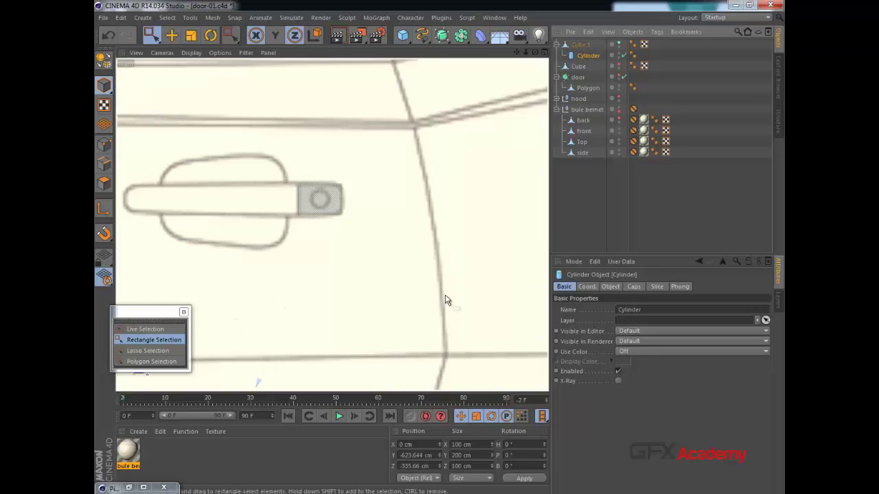
{"action": "type", "text": "0"}
{"action": "key", "text": "Return"}
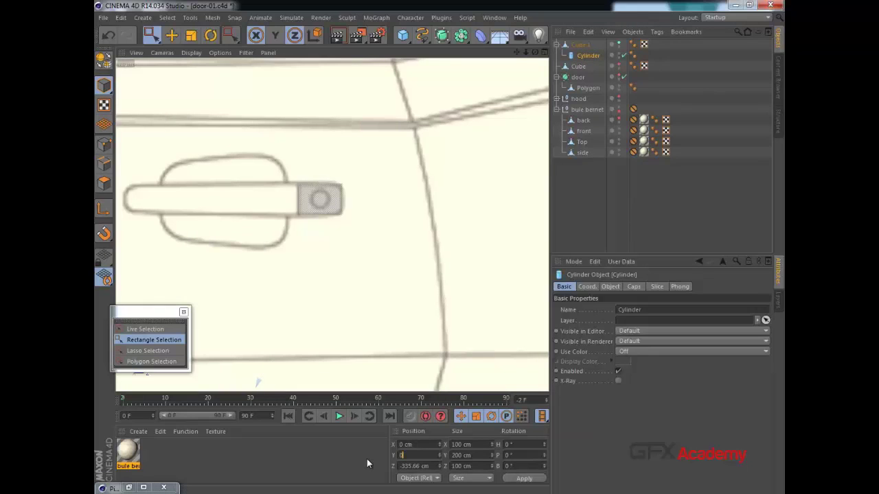
{"action": "double_click", "coordinate": [415, 466]}
{"action": "type", "text": "0"}
{"action": "key", "text": "Return"}
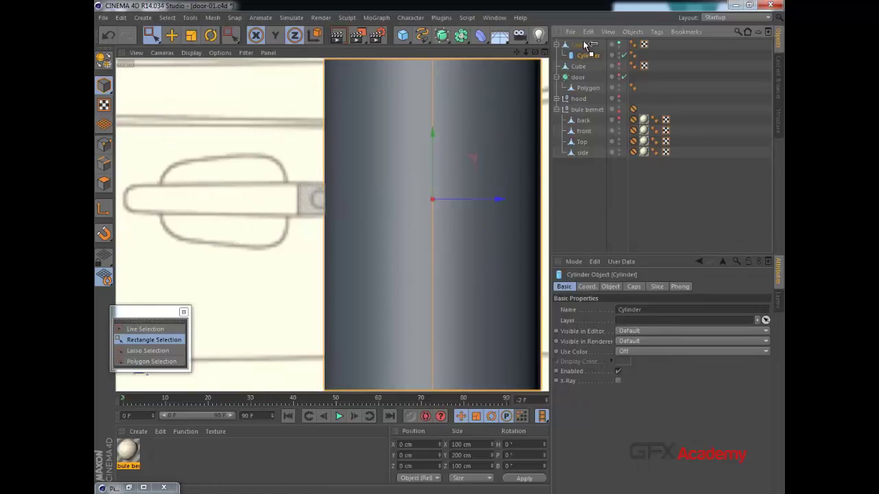
{"action": "left_click_drag", "start_coordinate": [584, 44], "coordinate": [587, 43]}
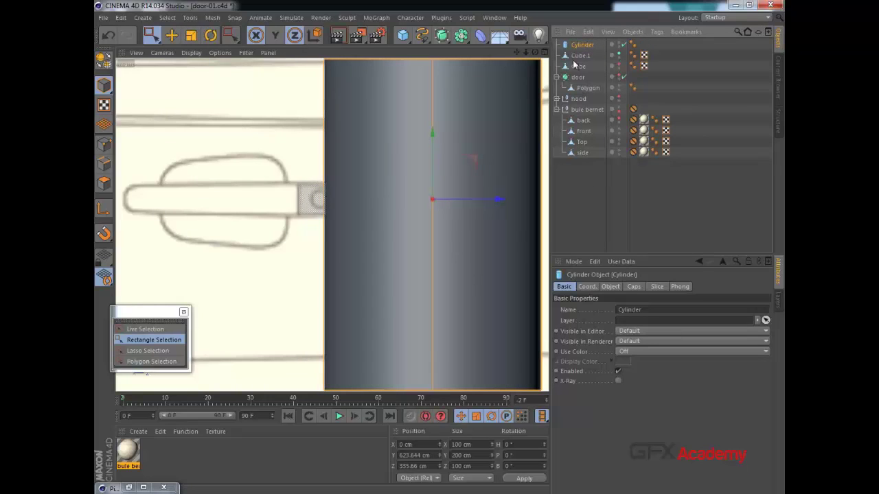
- Set the cylinder's radius to 5 cm, height to 10 cm and orientation to +X
{"action": "left_click", "coordinate": [608, 286]}
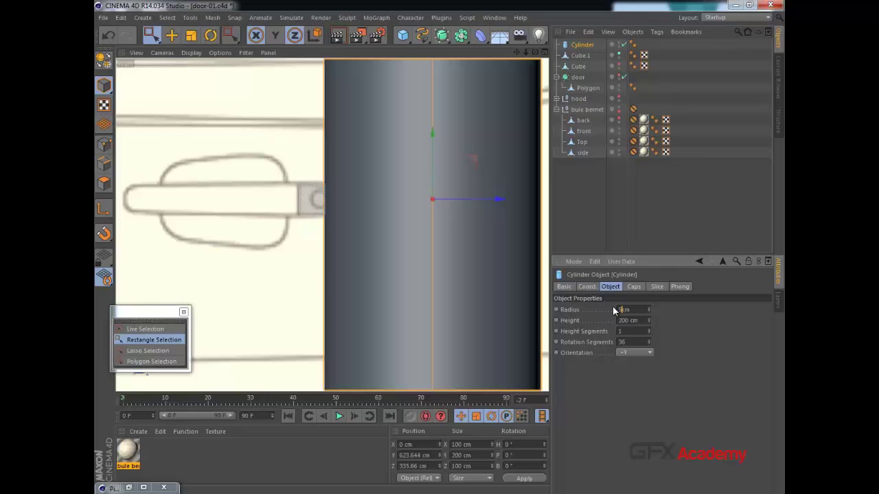
{"action": "key", "text": "Return"}
{"action": "left_click", "coordinate": [628, 321]}
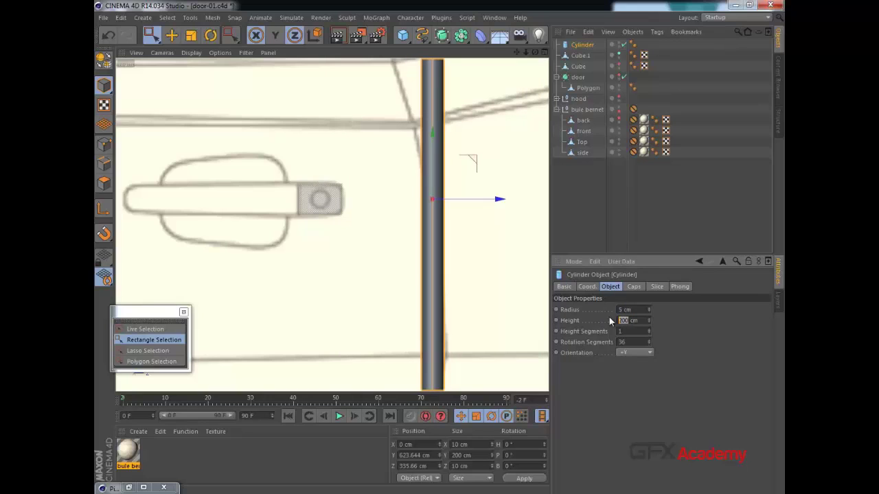
{"action": "key", "text": "Return"}
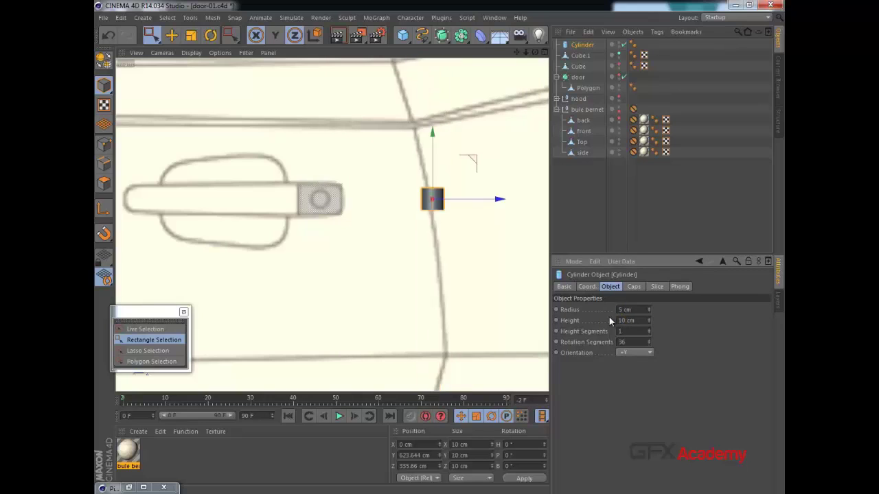
{"action": "left_click", "coordinate": [631, 359]}
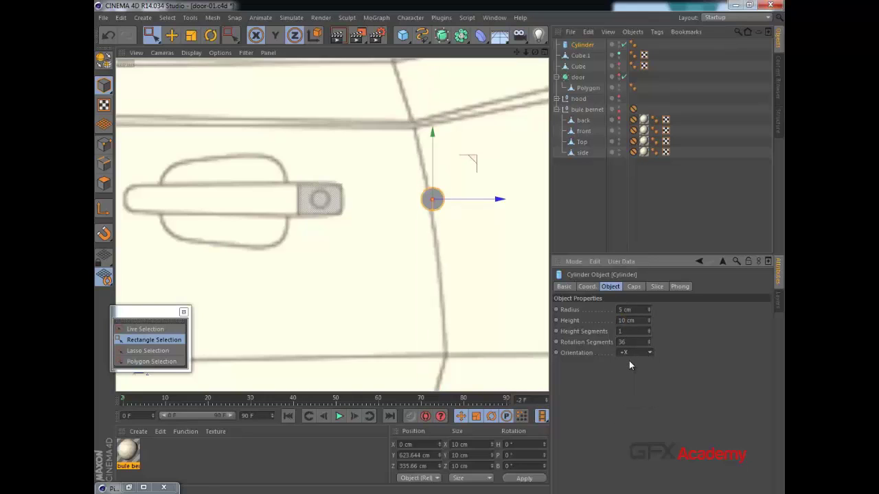
- Move the cylinder along Z onto the keyhole circle, to about 283.5 cm, and set its rotation segments to 16
{"action": "left_click_drag", "start_coordinate": [473, 203], "coordinate": [362, 194]}
{"action": "scroll", "coordinate": [362, 194], "scroll_direction": "up", "scroll_amount": 5}
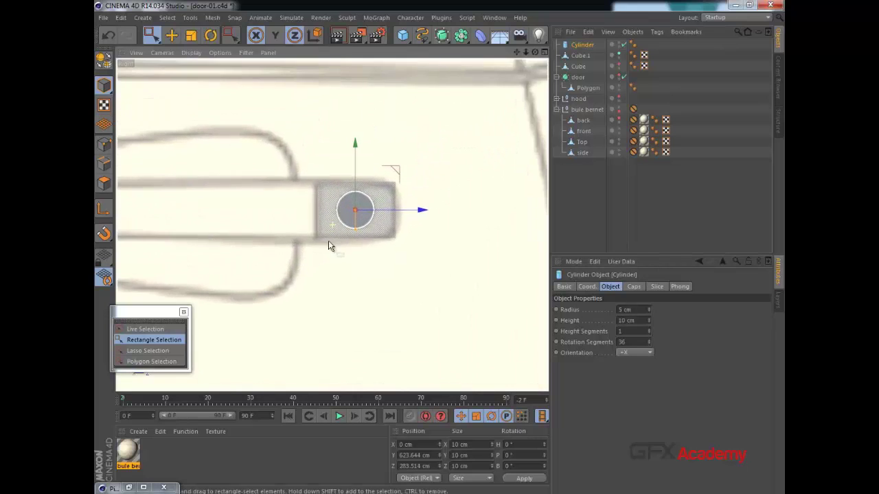
{"action": "scroll", "coordinate": [367, 222], "scroll_direction": "up", "scroll_amount": 5}
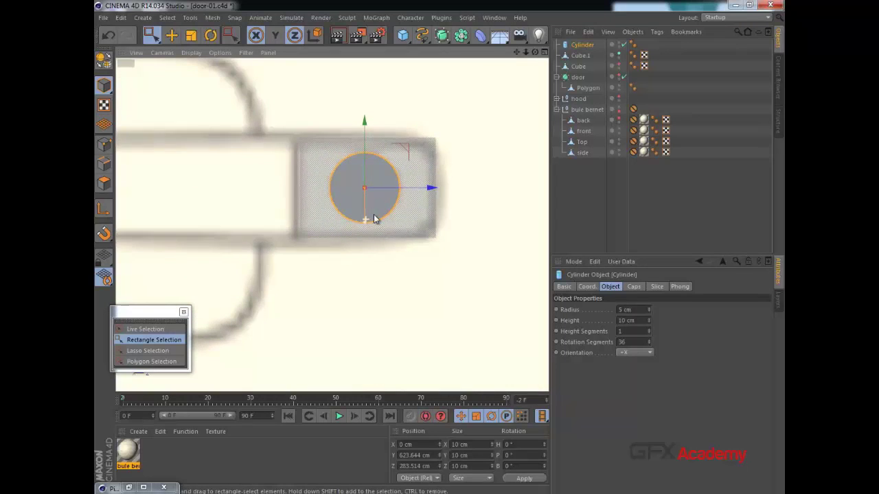
{"action": "left_click_drag", "start_coordinate": [636, 343], "coordinate": [602, 343]}
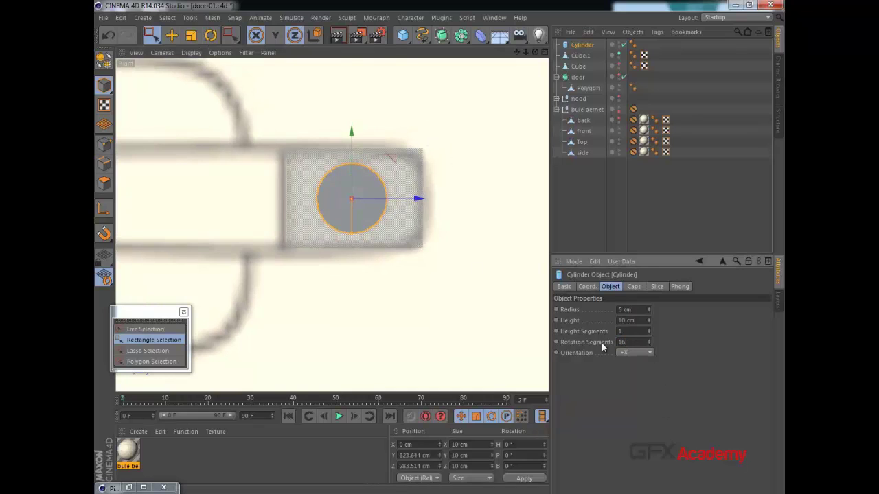
- Turn off X-Ray for the short cube (Cube.1) in the Perspective view
{"action": "scroll", "coordinate": [365, 206], "scroll_direction": "up", "scroll_amount": 5}
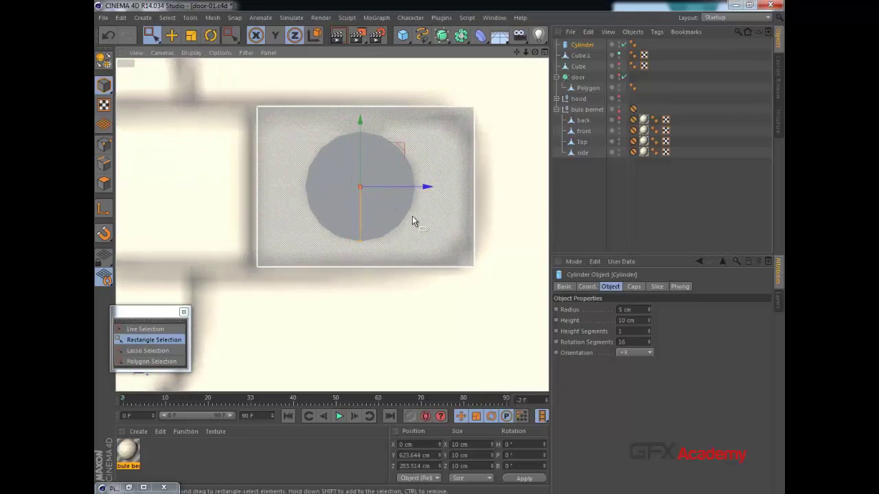
{"action": "middle_click", "coordinate": [302, 152]}
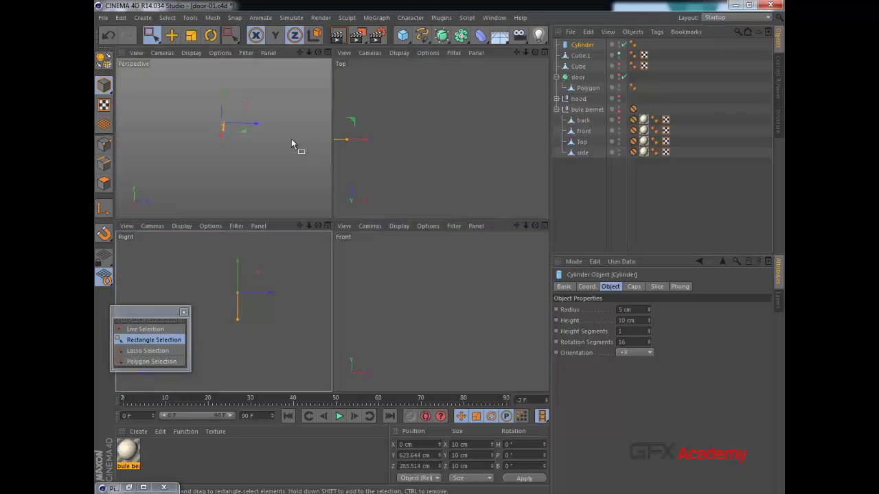
{"action": "middle_click", "coordinate": [291, 142]}
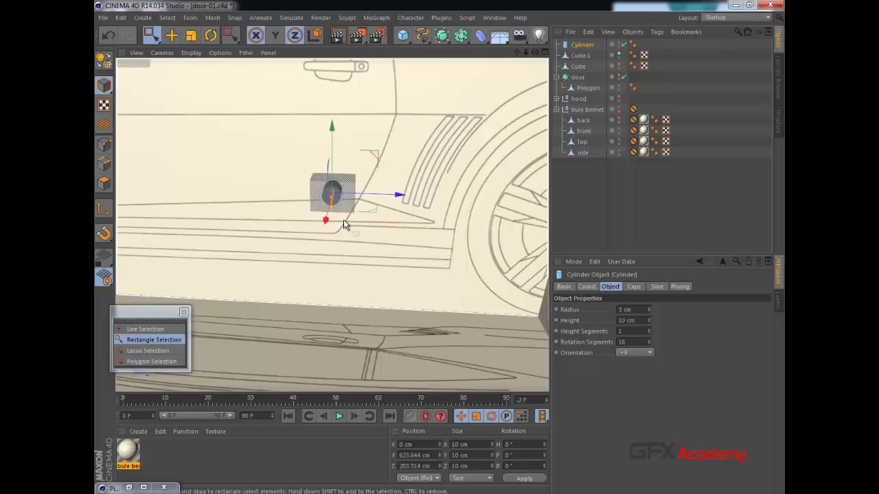
{"action": "mouse_move", "coordinate": [344, 225]}
{"action": "left_mouse_down", "text": "alt"}
{"action": "mouse_move", "coordinate": [359, 229]}
{"action": "mouse_move", "coordinate": [346, 229]}
{"action": "left_mouse_up", "text": "alt"}
{"action": "left_click", "coordinate": [580, 55]}
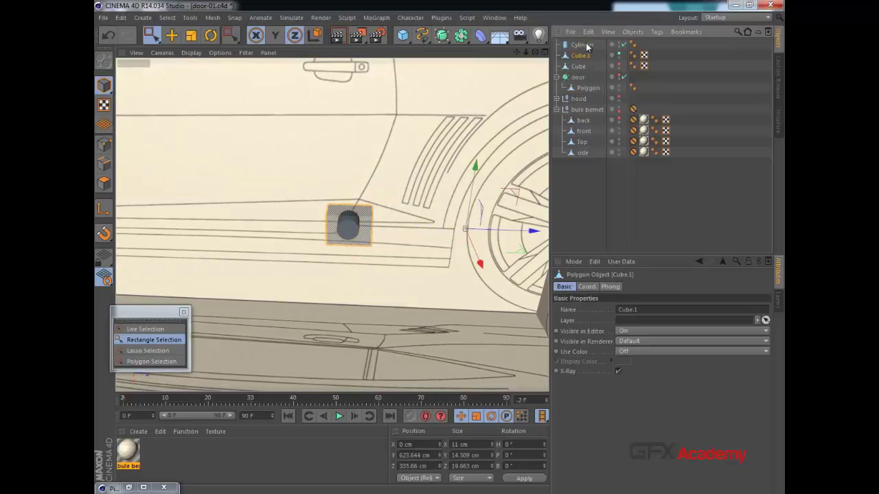
{"action": "left_click", "coordinate": [587, 45]}
{"action": "left_click", "coordinate": [585, 55]}
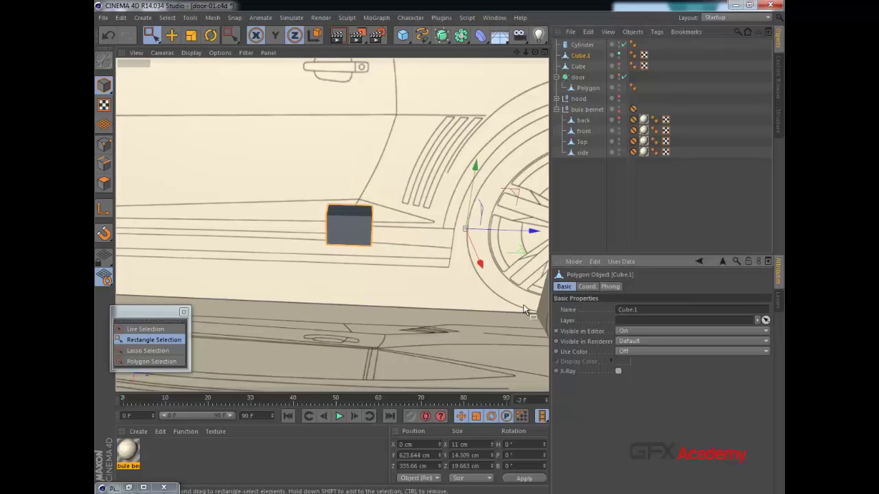
{"action": "mouse_move", "coordinate": [386, 249]}
{"action": "left_mouse_down", "text": "alt"}
{"action": "mouse_move", "coordinate": [374, 252]}
{"action": "mouse_move", "coordinate": [381, 250]}
{"action": "left_mouse_up", "text": "alt"}
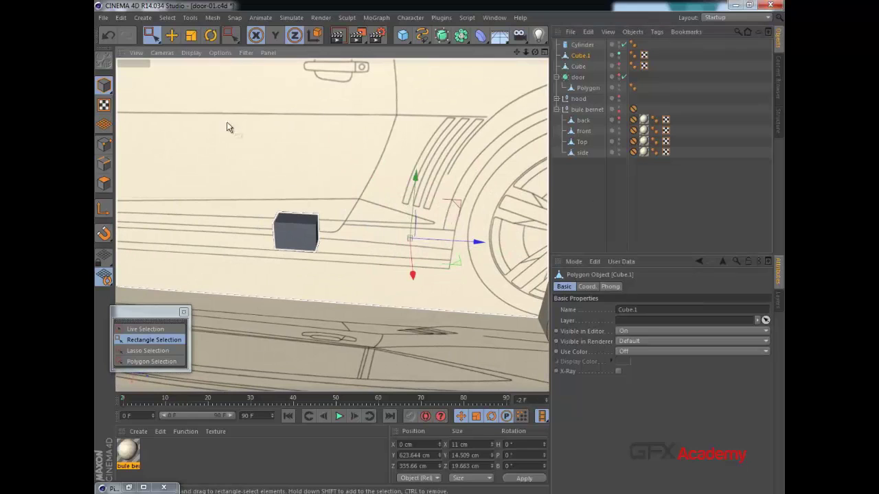
- Centre the short cube's axis on its geometry with the Axis Center command
{"action": "left_click", "coordinate": [211, 18]}
{"action": "mouse_move", "coordinate": [226, 118]}
{"action": "left_click", "coordinate": [293, 135]}
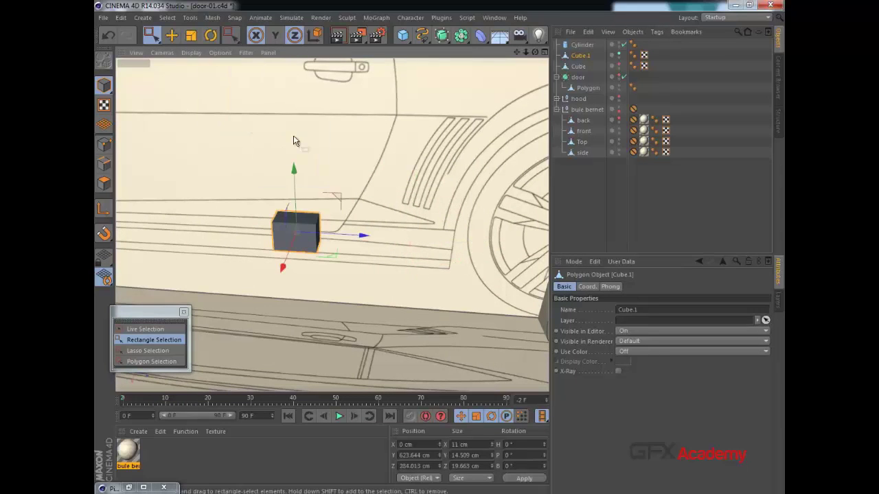
{"action": "left_click_drag", "start_coordinate": [254, 240], "coordinate": [251, 237], "text": "alt"}
- Move the cylinder outward from the short cube's face, to about 1.6 cm in X
{"action": "left_click", "coordinate": [578, 45]}
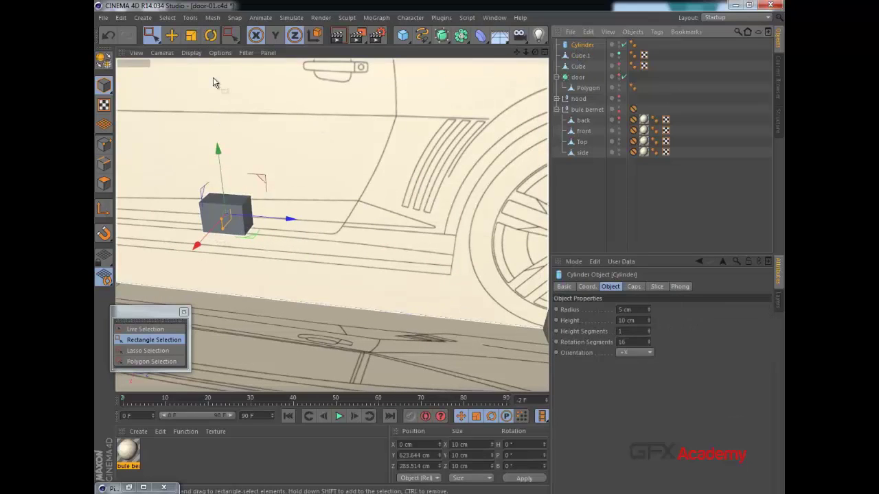
{"action": "left_click", "coordinate": [171, 41]}
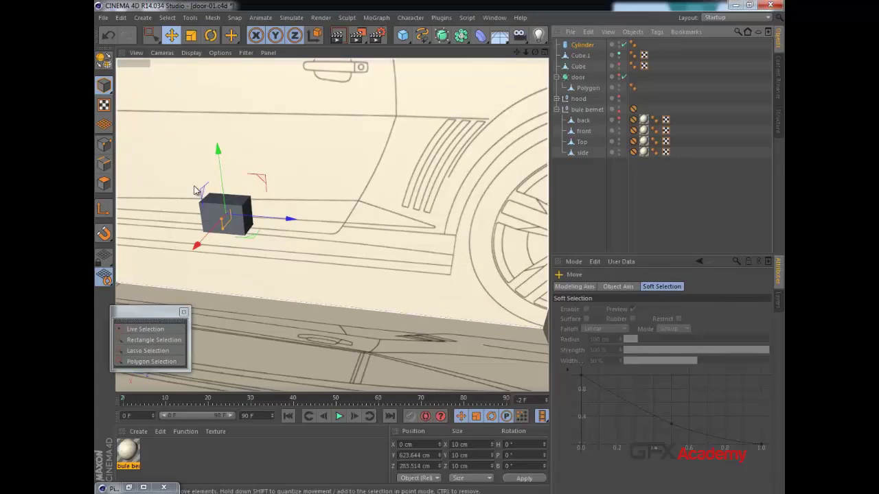
{"action": "left_click_drag", "start_coordinate": [206, 235], "coordinate": [198, 236]}
- Turn on X-Ray for the short cube in the Right view and move the cylinder onto the keyhole circle, to about Y 623.7 cm, Z 283.4 cm
{"action": "middle_click", "coordinate": [244, 263]}
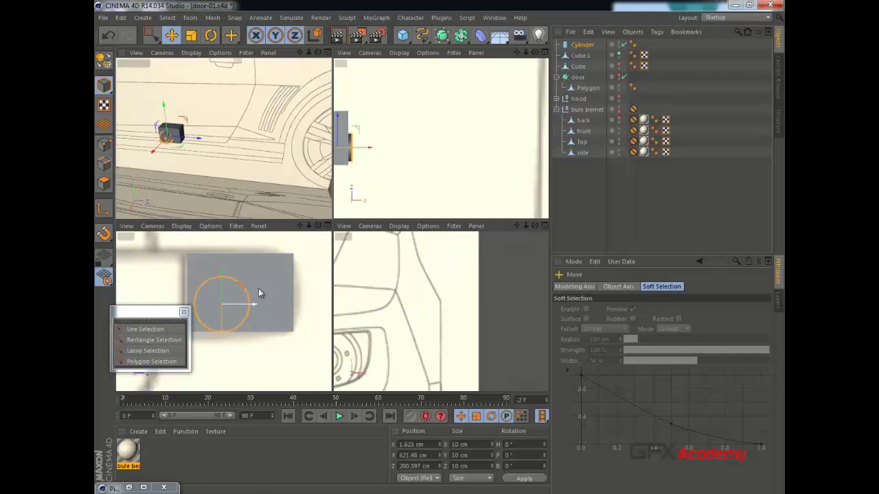
{"action": "left_click", "coordinate": [259, 289]}
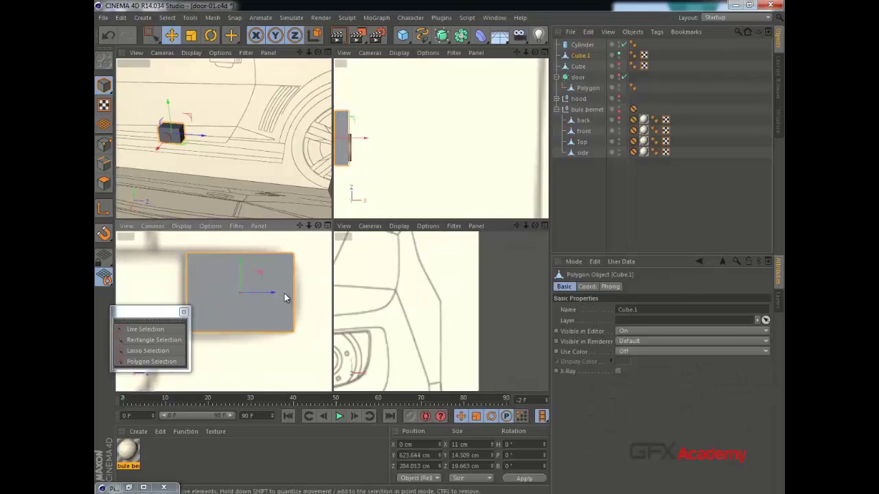
{"action": "middle_click", "coordinate": [323, 296]}
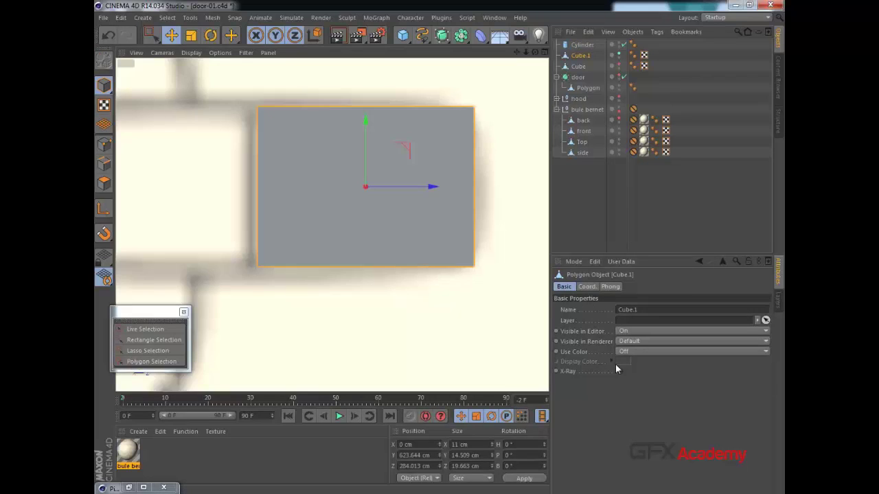
{"action": "left_click", "coordinate": [618, 371]}
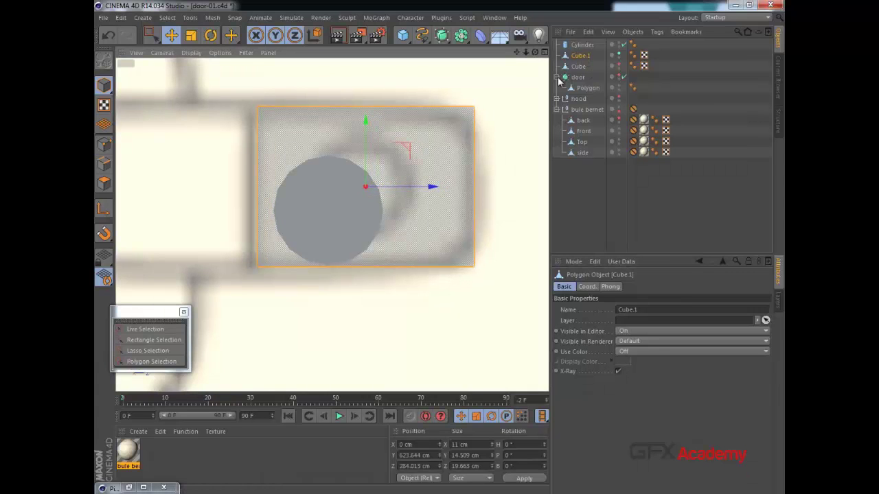
{"action": "left_click", "coordinate": [583, 45]}
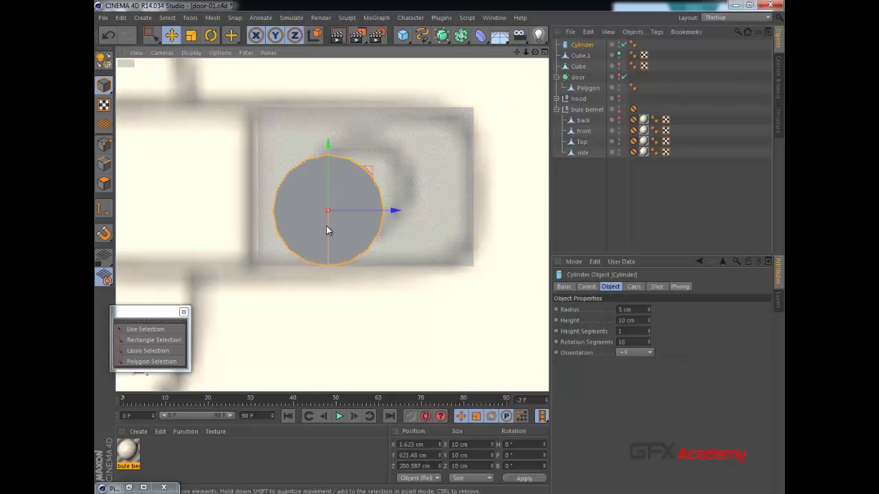
{"action": "left_click_drag", "start_coordinate": [326, 226], "coordinate": [357, 201]}
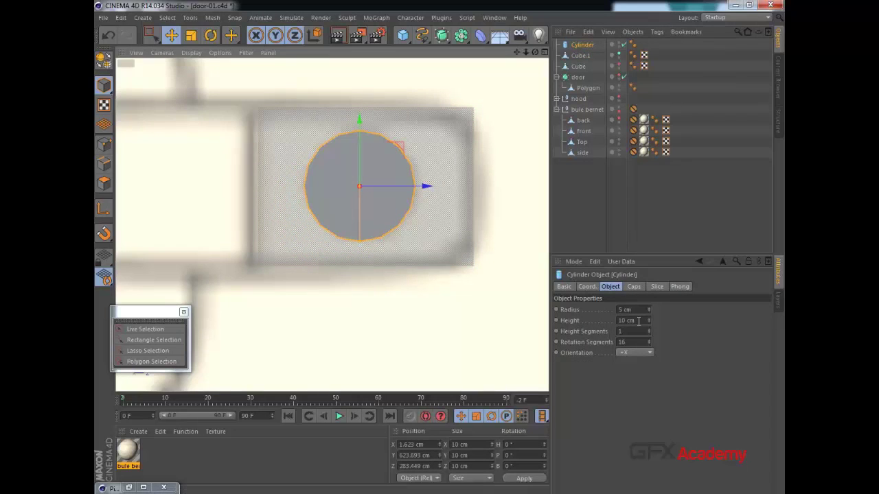
- Set the cylinder's radius to 4 cm and nudge it along Z to about 283.9 cm
{"action": "left_click_drag", "start_coordinate": [625, 309], "coordinate": [615, 314]}
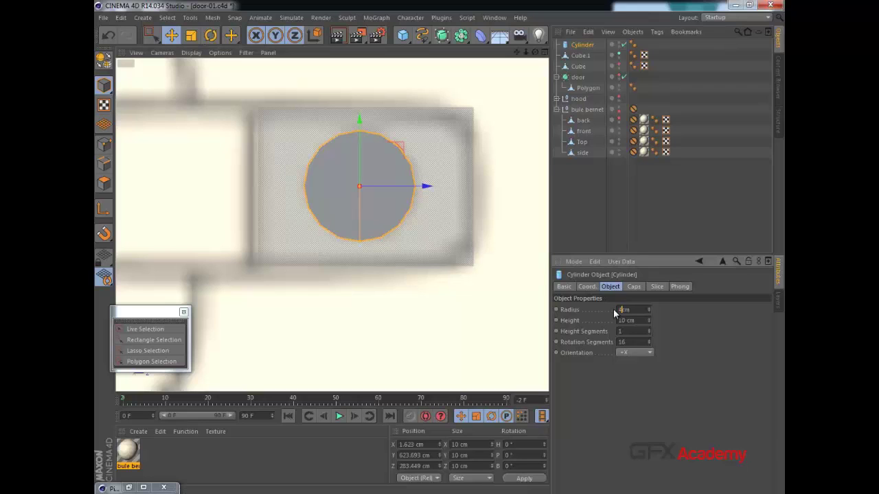
{"action": "key", "text": "Return"}
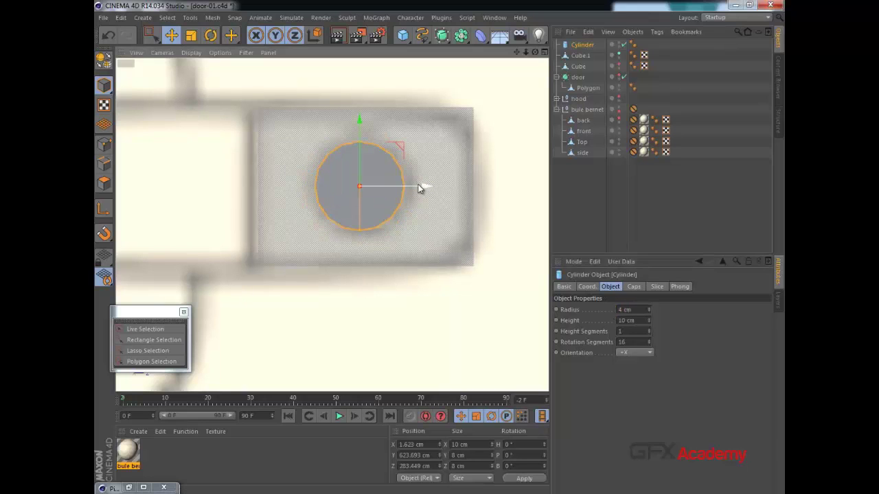
{"action": "left_click_drag", "start_coordinate": [419, 186], "coordinate": [426, 187]}
- Duplicate the cylinder and move the keyhole cylinder farther out of the short cube along X, to about 3.3 cm
{"action": "left_click", "coordinate": [583, 46]}
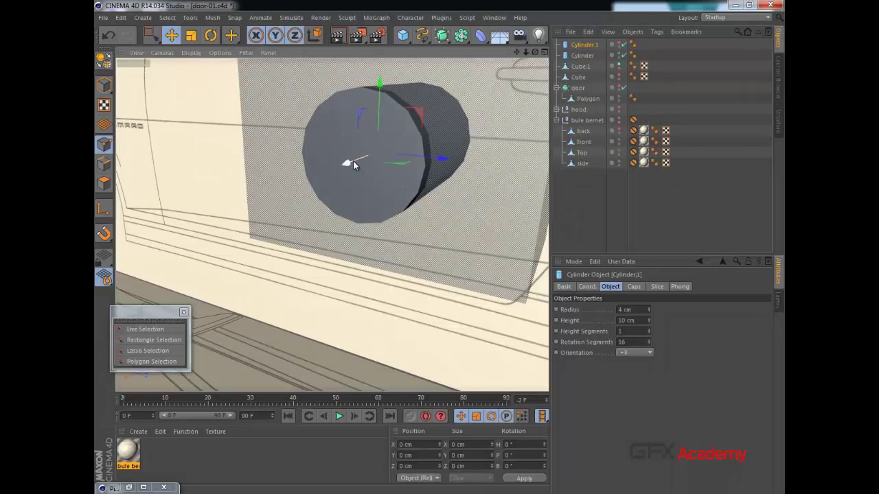
{"action": "mouse_move", "coordinate": [353, 159]}
{"action": "left_mouse_down"}
{"action": "mouse_move", "coordinate": [347, 164]}
{"action": "mouse_move", "coordinate": [363, 172]}
{"action": "mouse_move", "coordinate": [374, 153]}
{"action": "mouse_move", "coordinate": [366, 163]}
{"action": "left_mouse_up"}
{"action": "left_click", "coordinate": [585, 57]}
{"action": "left_click", "coordinate": [594, 44]}
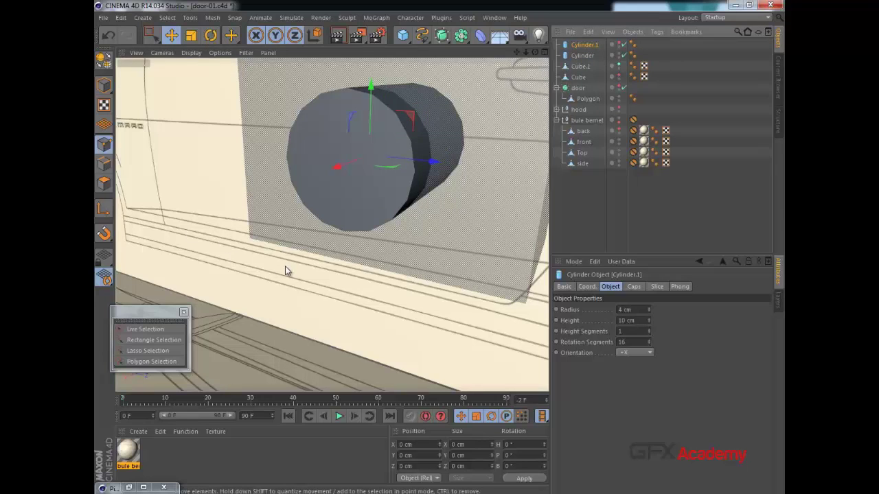
- Add a Boole object for cutting the keyhole into the short cube
{"action": "left_click_drag", "start_coordinate": [285, 267], "coordinate": [295, 262], "text": "alt"}
{"action": "mouse_move", "coordinate": [393, 201]}
{"action": "left_mouse_down", "text": "alt"}
{"action": "mouse_move", "coordinate": [401, 204]}
{"action": "mouse_move", "coordinate": [393, 202]}
{"action": "left_mouse_up", "text": "alt"}
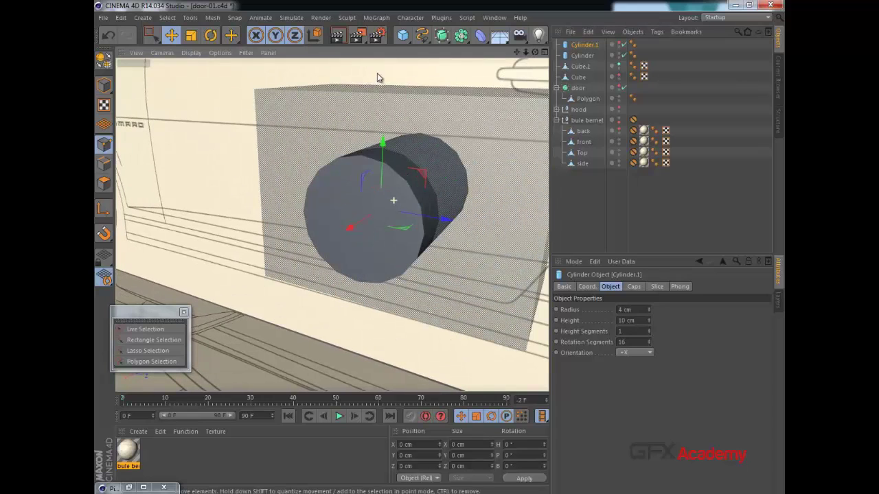
{"action": "left_click", "coordinate": [446, 39]}
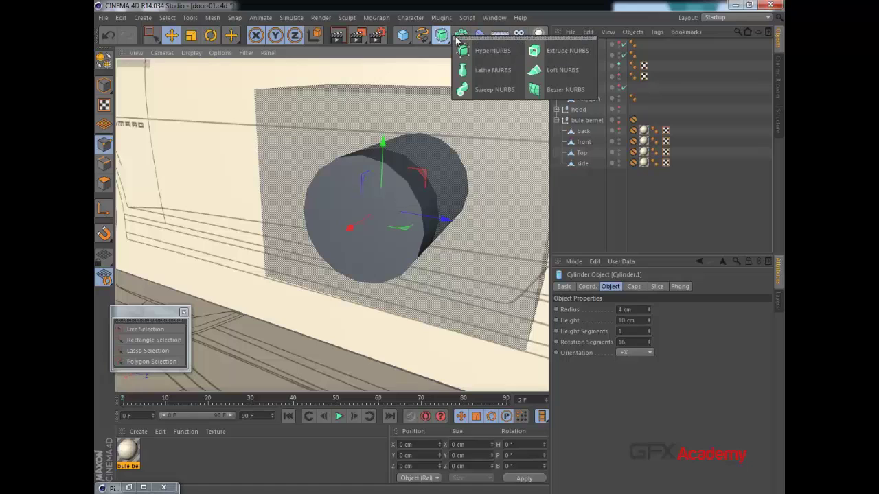
{"action": "left_click", "coordinate": [460, 35]}
{"action": "left_click", "coordinate": [601, 50]}
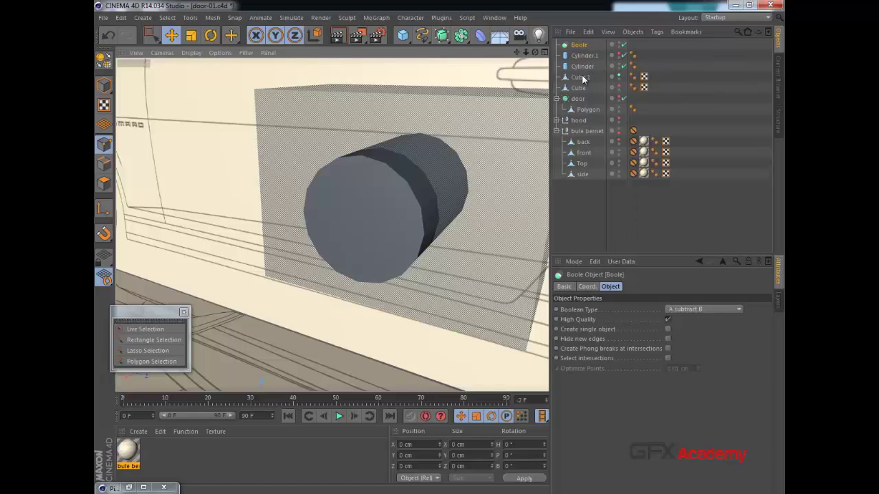
- Align the Boole with the original cylinder by nesting it under that cylinder, zeroing its X, Y and Z positions, and unparenting it
{"action": "left_click_drag", "start_coordinate": [594, 72], "coordinate": [588, 66]}
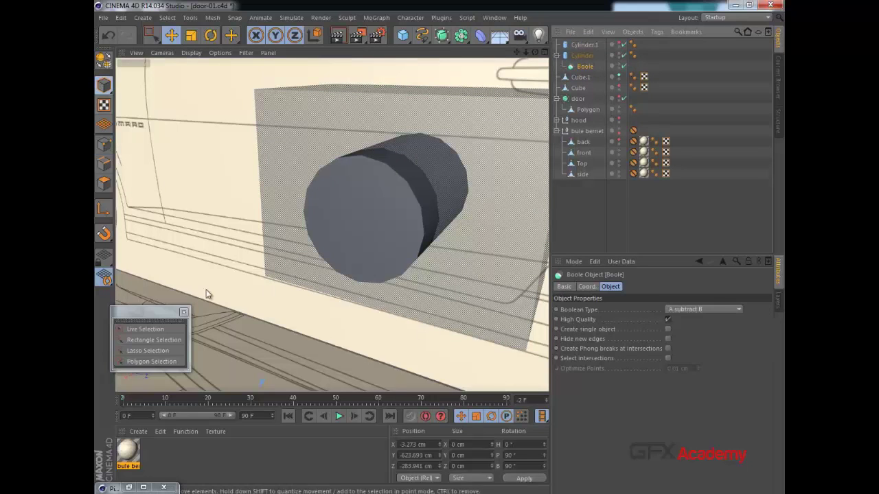
{"action": "double_click", "coordinate": [431, 445]}
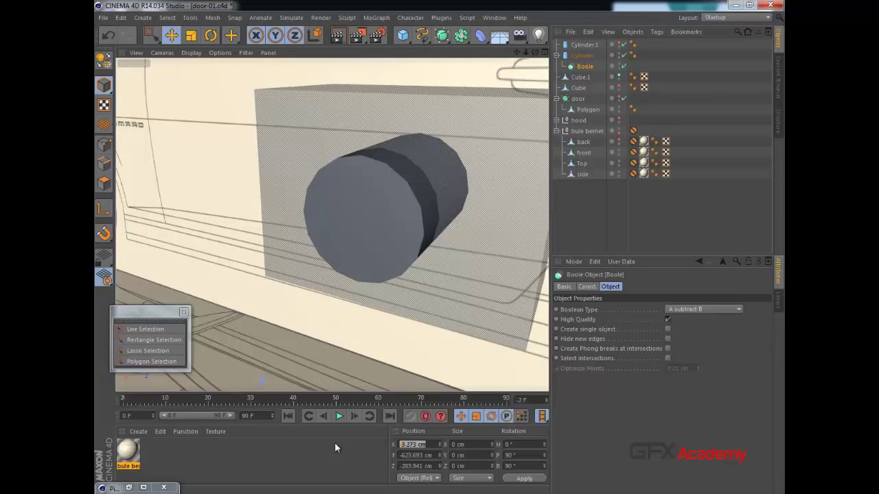
{"action": "type", "text": "0"}
{"action": "key", "text": "Return"}
{"action": "double_click", "coordinate": [419, 455]}
{"action": "type", "text": "0"}
{"action": "key", "text": "Return"}
{"action": "double_click", "coordinate": [427, 466]}
{"action": "type", "text": "0"}
{"action": "key", "text": "Return"}
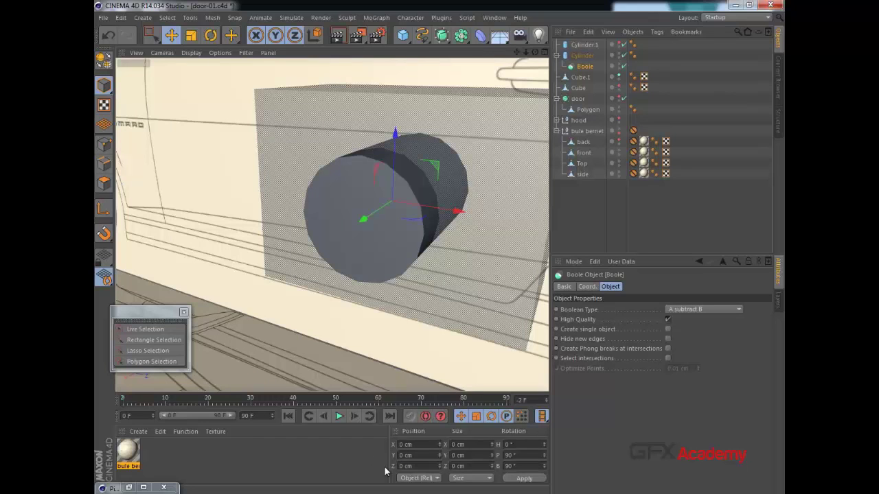
{"action": "left_click_drag", "start_coordinate": [589, 67], "coordinate": [587, 55]}
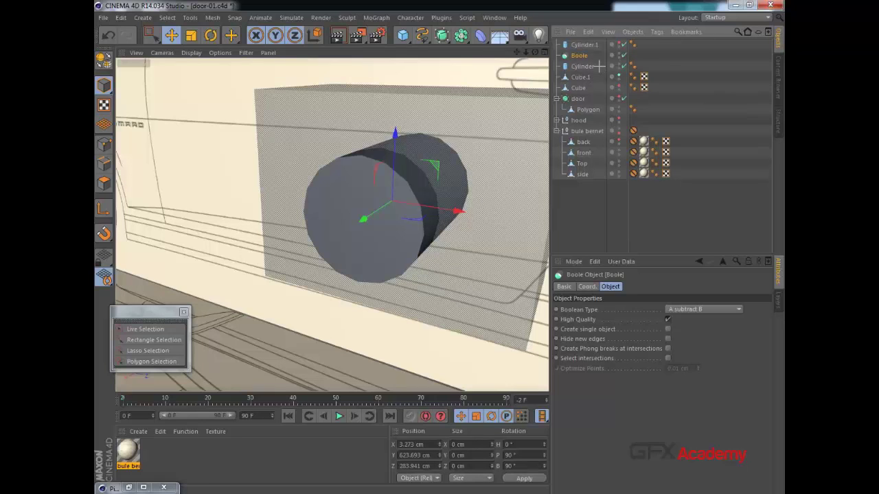
- Nest the original cylinder and the short cube under the Boole
{"action": "left_click", "coordinate": [582, 66]}
{"action": "left_click", "coordinate": [580, 78], "text": "ctrl"}
{"action": "left_click_drag", "start_coordinate": [583, 63], "coordinate": [580, 56]}
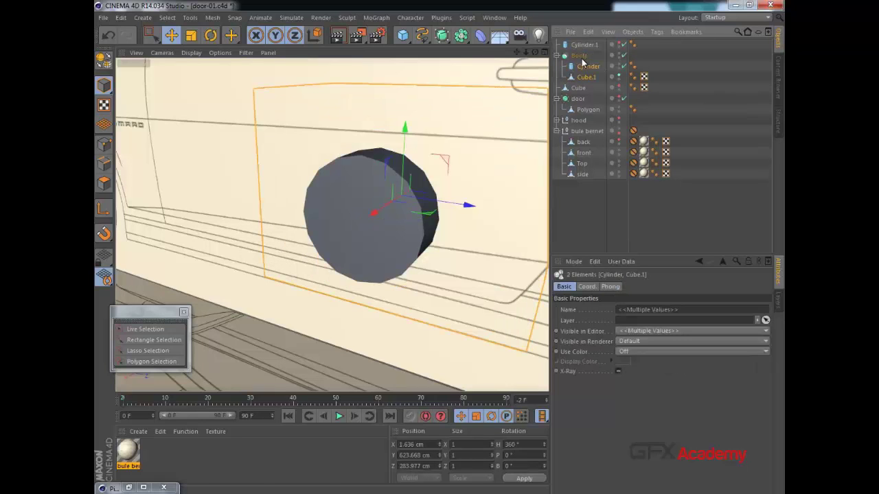
{"action": "left_click_drag", "start_coordinate": [463, 165], "coordinate": [460, 165], "text": "alt"}
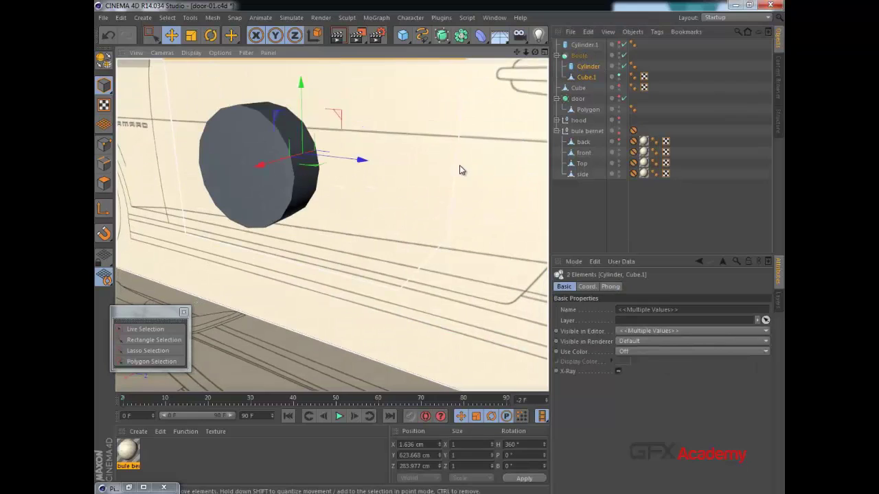
- Set the Boolean type to A without B and reorder the short cube above the cylinder inside the Boole
{"action": "left_click", "coordinate": [576, 56]}
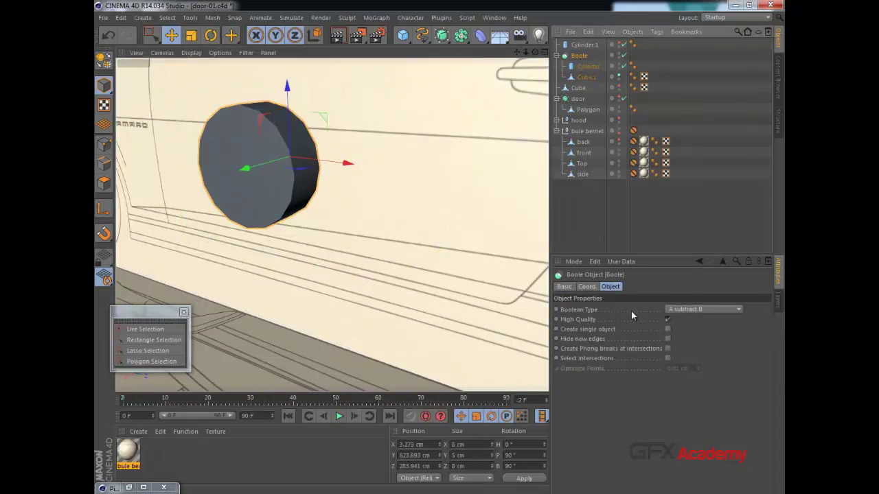
{"action": "left_click", "coordinate": [695, 311]}
{"action": "left_click", "coordinate": [686, 354]}
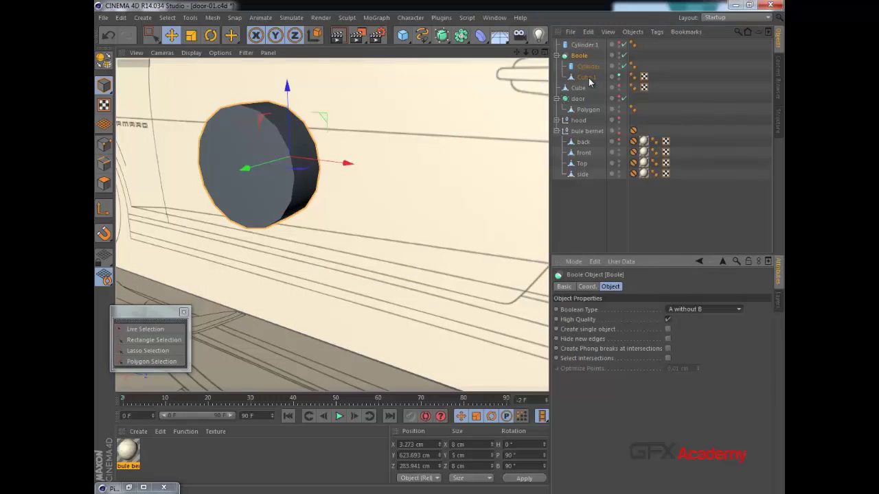
{"action": "left_click_drag", "start_coordinate": [587, 78], "coordinate": [589, 64]}
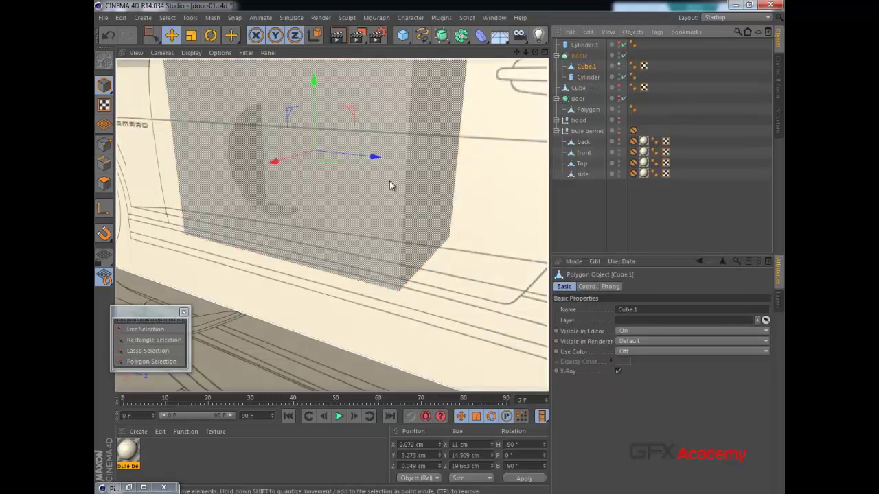
{"action": "left_click_drag", "start_coordinate": [363, 177], "coordinate": [393, 176], "text": "alt"}
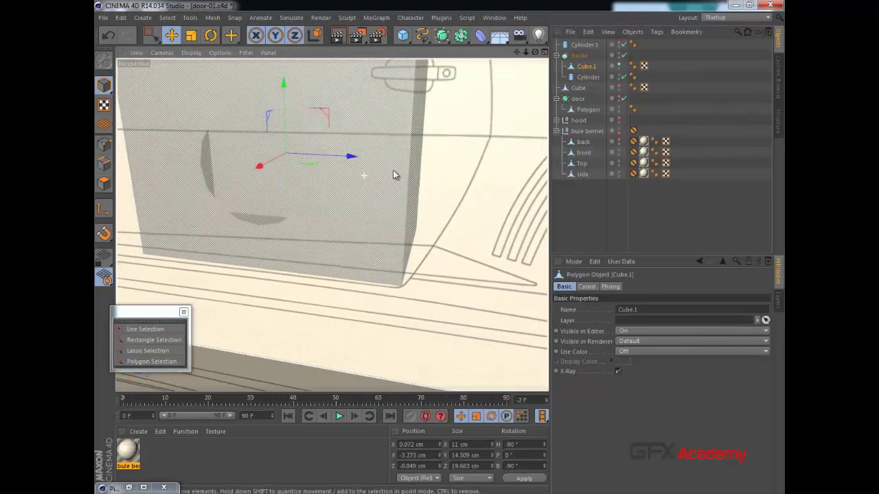
{"action": "left_click_drag", "start_coordinate": [334, 223], "coordinate": [374, 170], "text": "alt"}
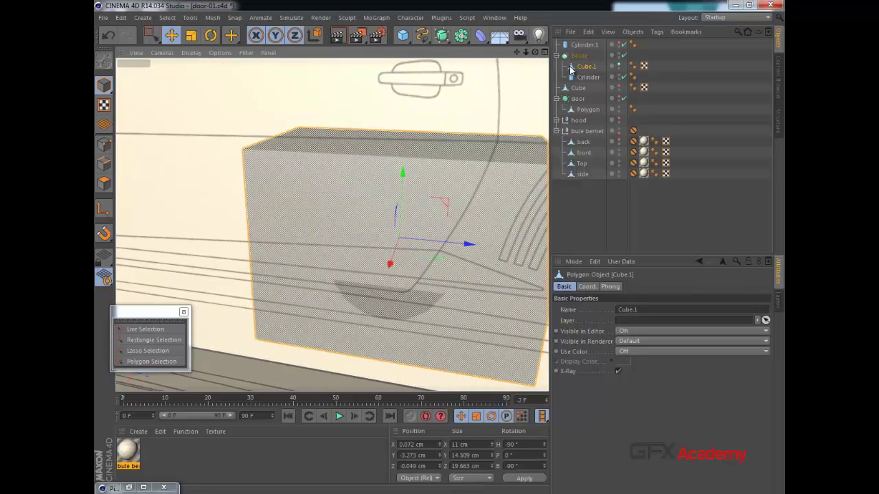
- Make the Boole editable and switch to Points mode
{"action": "left_click", "coordinate": [580, 57]}
{"action": "key", "text": "c"}
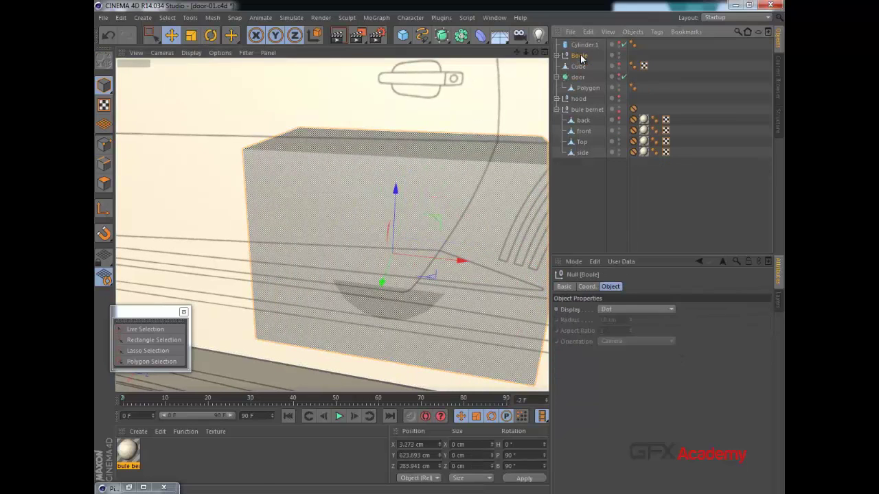
{"action": "left_click", "coordinate": [103, 144]}
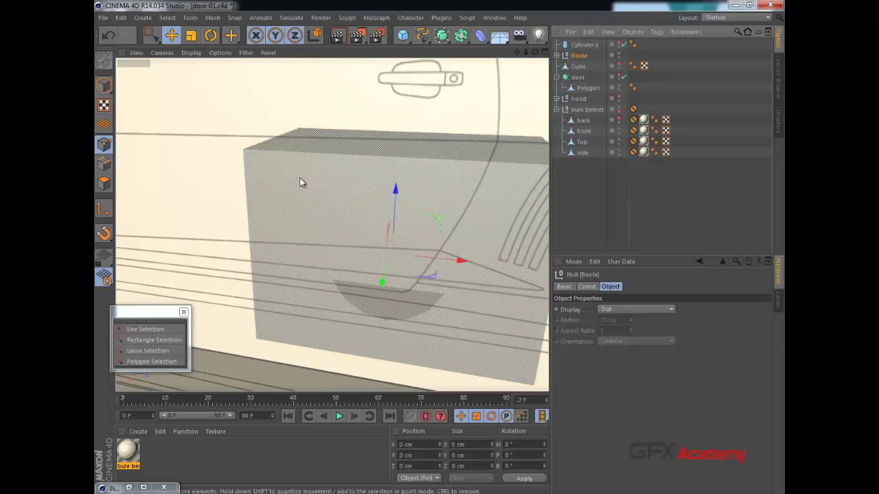
- Select all points of the cut cube inside the Boole and optimize them with a 0.01 cm tolerance
{"action": "left_click", "coordinate": [557, 55]}
{"action": "left_click", "coordinate": [585, 66]}
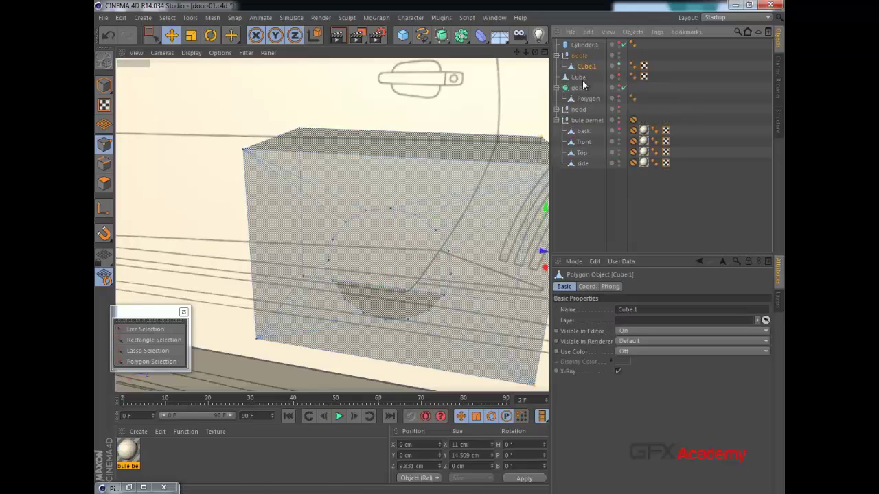
{"action": "left_click_drag", "start_coordinate": [415, 234], "coordinate": [364, 223], "text": "alt"}
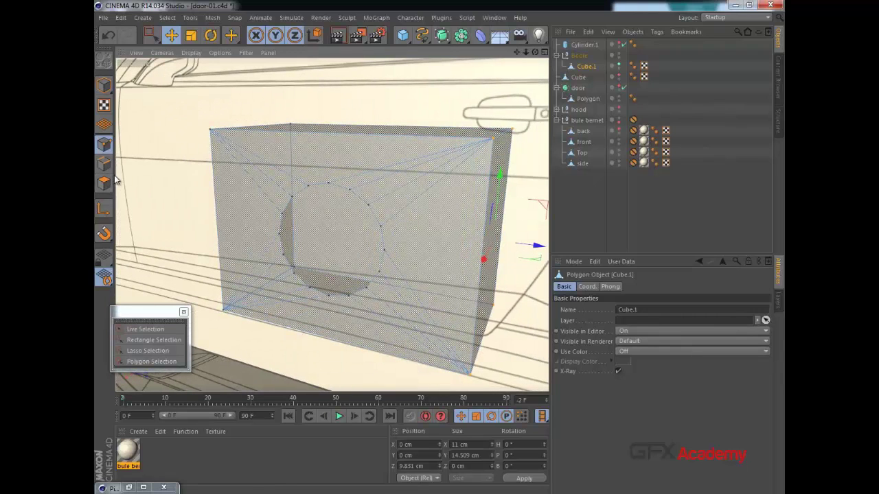
{"action": "left_click", "coordinate": [103, 163]}
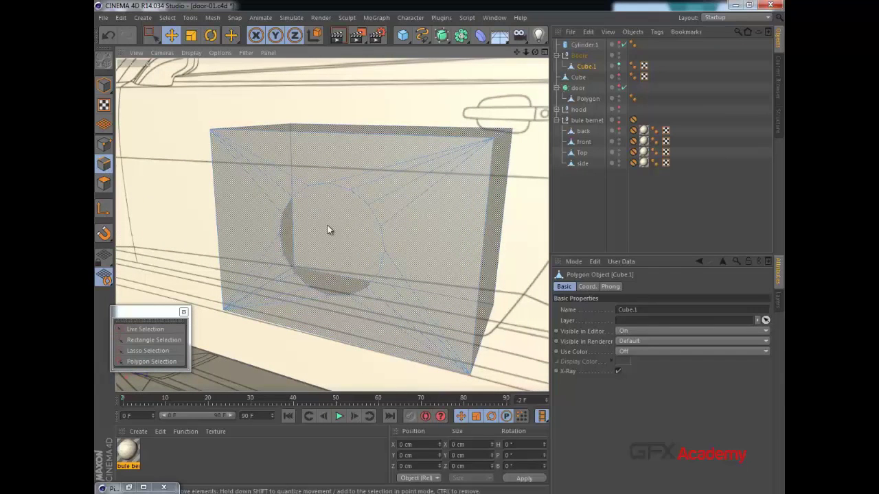
{"action": "left_click", "coordinate": [104, 143]}
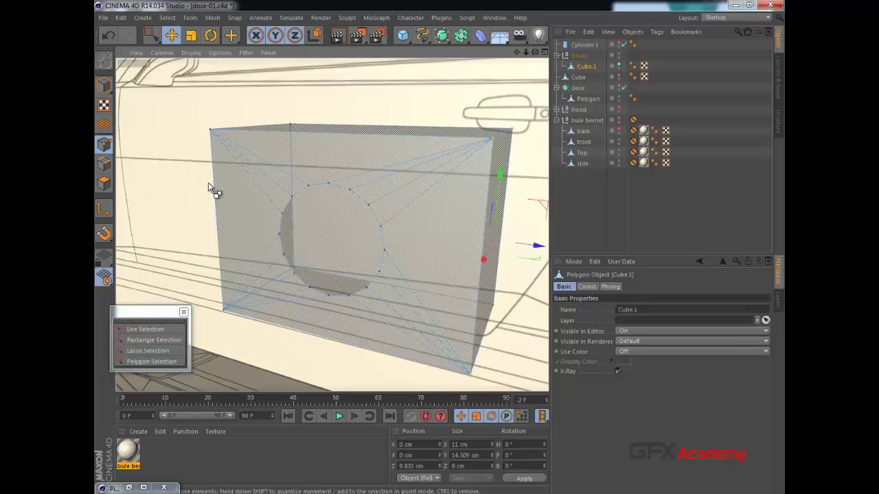
{"action": "key", "text": "ctrl+a"}
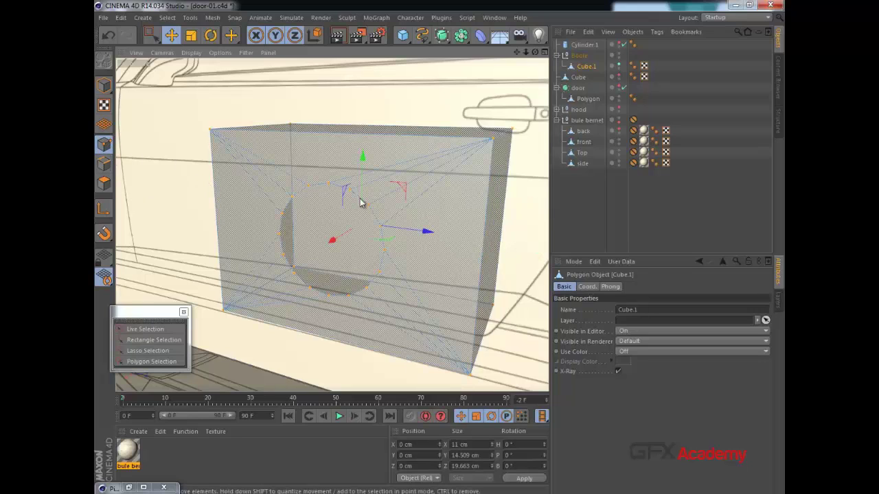
{"action": "right_click", "coordinate": [310, 243]}
{"action": "left_click", "coordinate": [453, 478]}
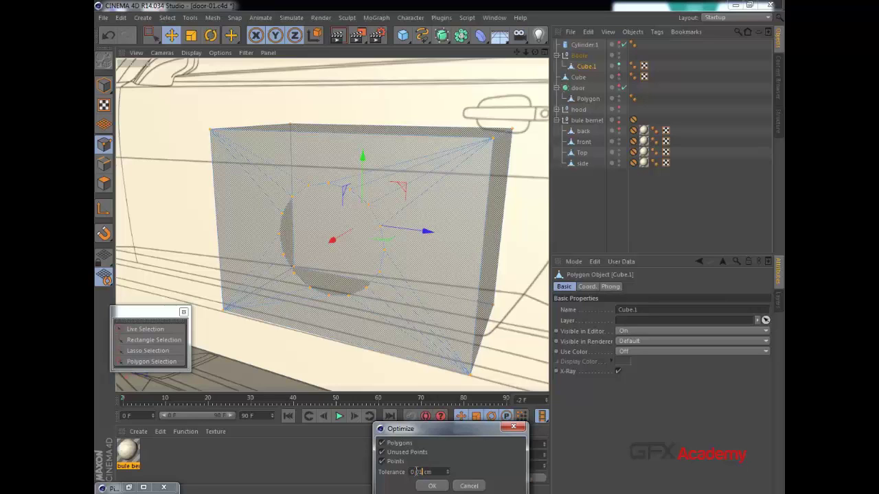
{"action": "left_click", "coordinate": [434, 485]}
- Switch to Edges mode and replace the small floating selection palette with a detached palette of all Select commands
{"action": "left_click_drag", "start_coordinate": [388, 246], "coordinate": [426, 217], "text": "alt"}
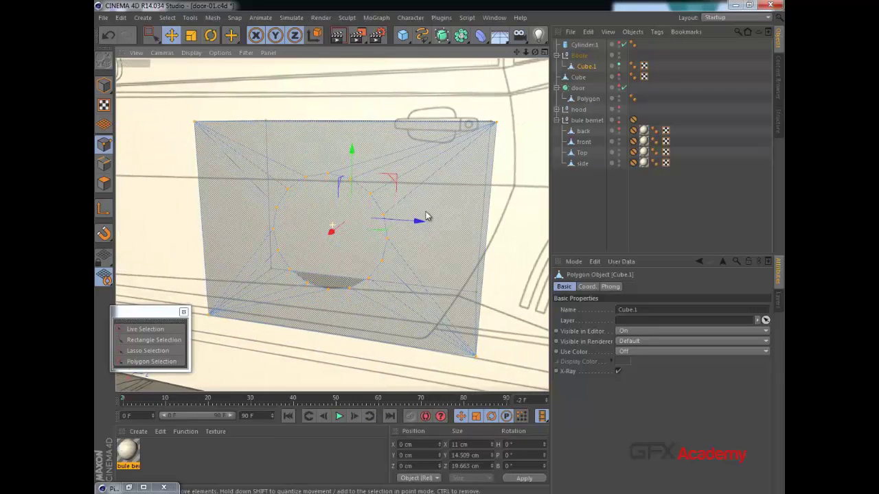
{"action": "left_click", "coordinate": [103, 163]}
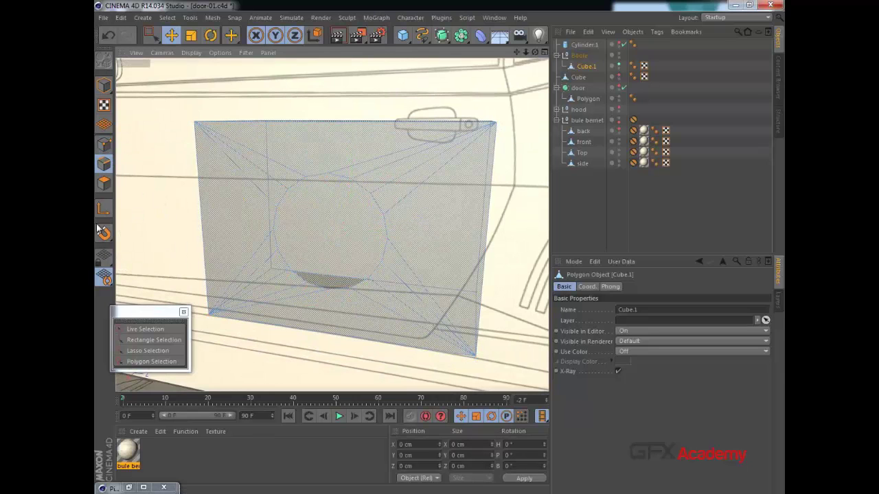
{"action": "key", "text": "v"}
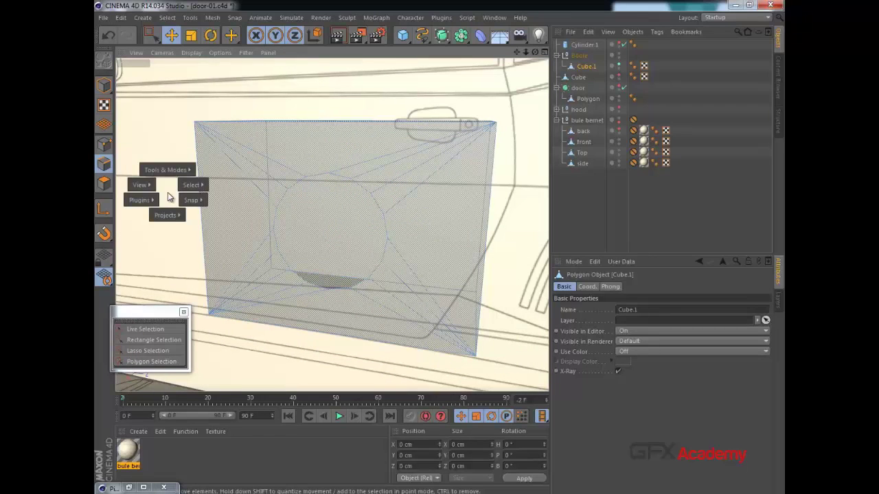
{"action": "mouse_move", "coordinate": [191, 185]}
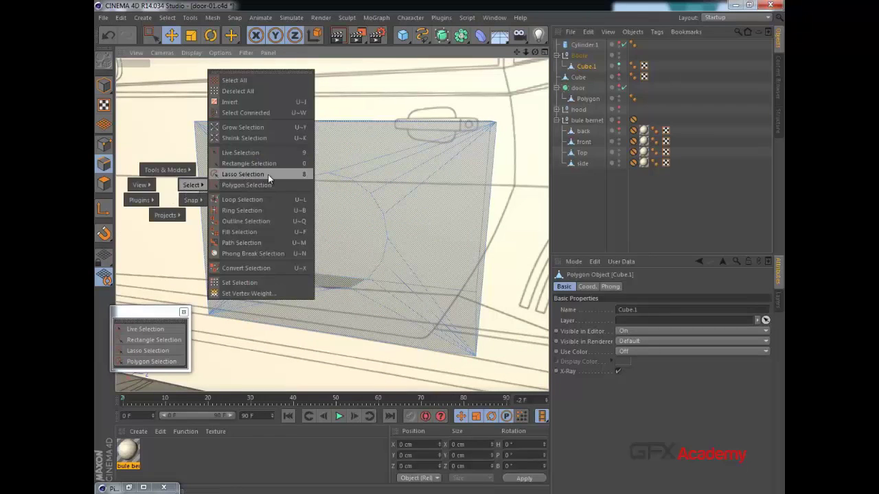
{"action": "left_click", "coordinate": [258, 72]}
{"action": "left_click_drag", "start_coordinate": [247, 64], "coordinate": [191, 313]}
{"action": "left_click", "coordinate": [184, 313]}
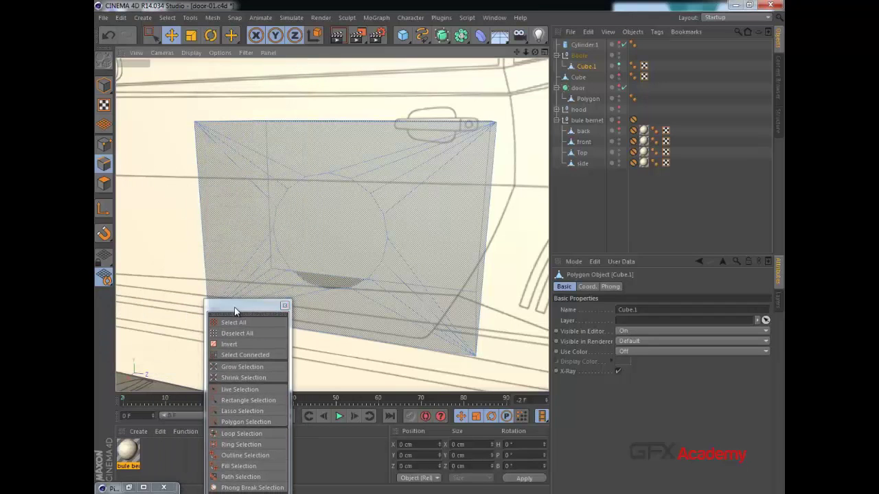
{"action": "left_click_drag", "start_coordinate": [247, 306], "coordinate": [197, 237]}
- Loop-select the keyhole's rim on the cube and extrude it inward to a ring about 5.8 cm across
{"action": "left_click", "coordinate": [187, 365]}
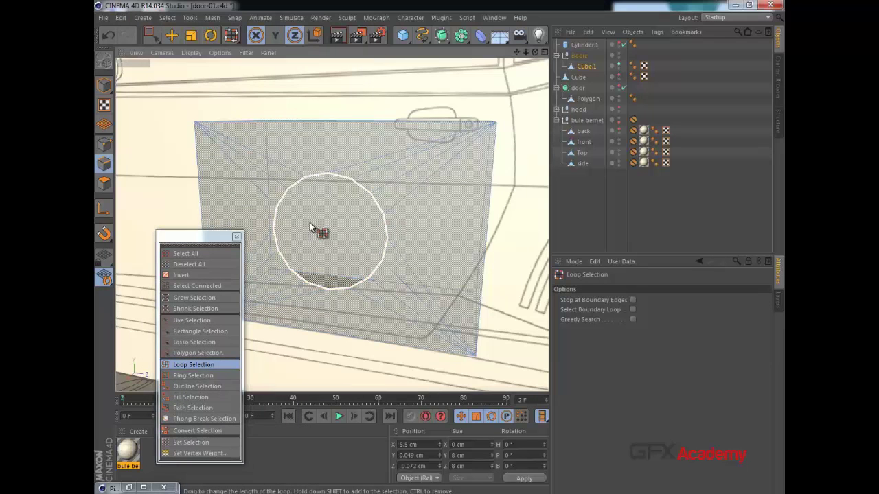
{"action": "left_click_drag", "start_coordinate": [309, 222], "coordinate": [369, 220], "text": "alt"}
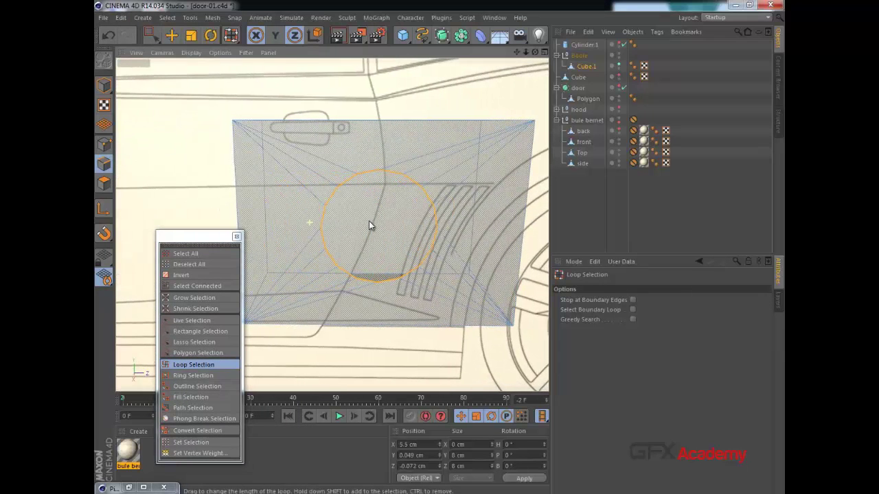
{"action": "left_click", "coordinate": [192, 37]}
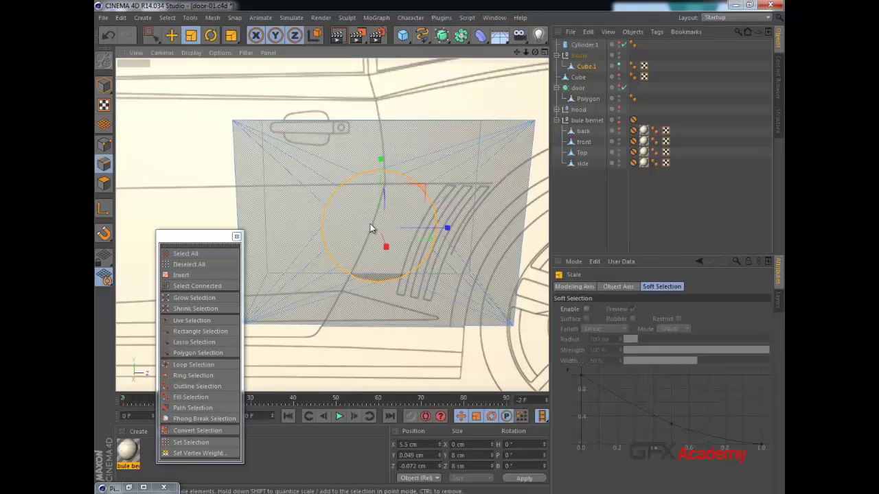
{"action": "left_click_drag", "start_coordinate": [368, 224], "coordinate": [275, 282]}
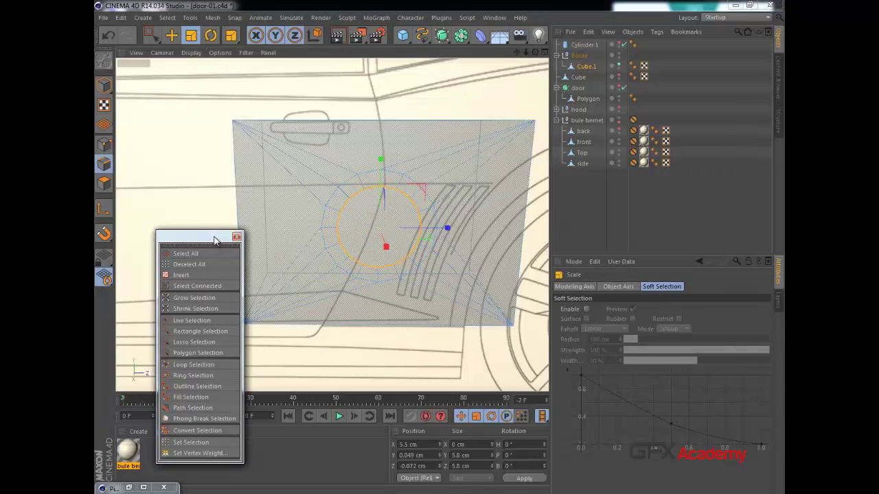
- Scale the selected inner keyhole loop down to about 4.93 cm across
{"action": "mouse_move", "coordinate": [275, 251]}
{"action": "left_mouse_down", "text": "alt"}
{"action": "mouse_move", "coordinate": [286, 252]}
{"action": "mouse_move", "coordinate": [277, 252]}
{"action": "left_mouse_up", "text": "alt"}
{"action": "left_click_drag", "start_coordinate": [393, 264], "coordinate": [413, 254], "text": "alt"}
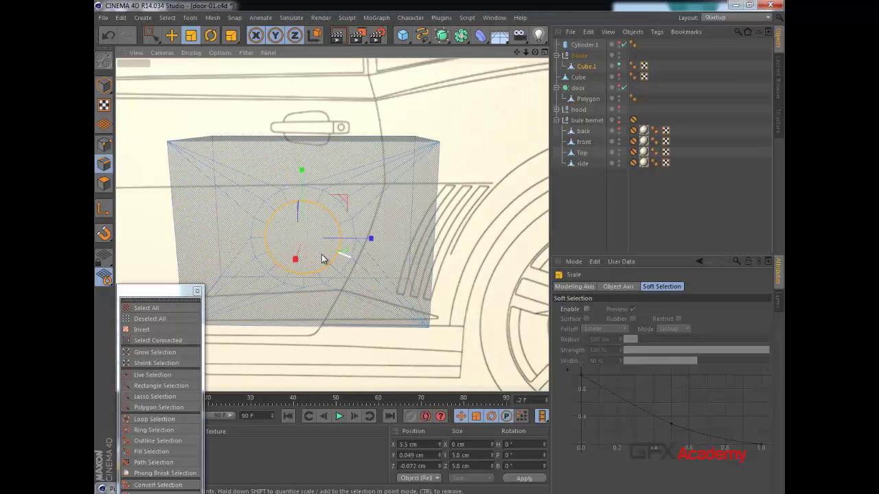
{"action": "mouse_move", "coordinate": [337, 280]}
{"action": "left_mouse_down"}
{"action": "mouse_move", "coordinate": [347, 283]}
{"action": "mouse_move", "coordinate": [337, 288]}
{"action": "left_mouse_up"}
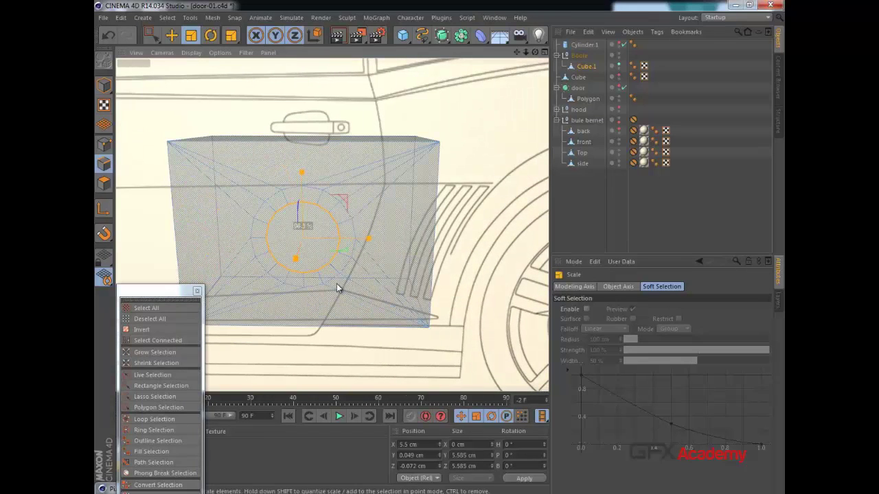
{"action": "left_click_drag", "start_coordinate": [300, 311], "coordinate": [297, 314]}
{"action": "middle_click_drag", "start_coordinate": [382, 228], "coordinate": [342, 237], "text": "alt"}
{"action": "scroll", "coordinate": [304, 224], "scroll_direction": "down", "scroll_amount": 4}
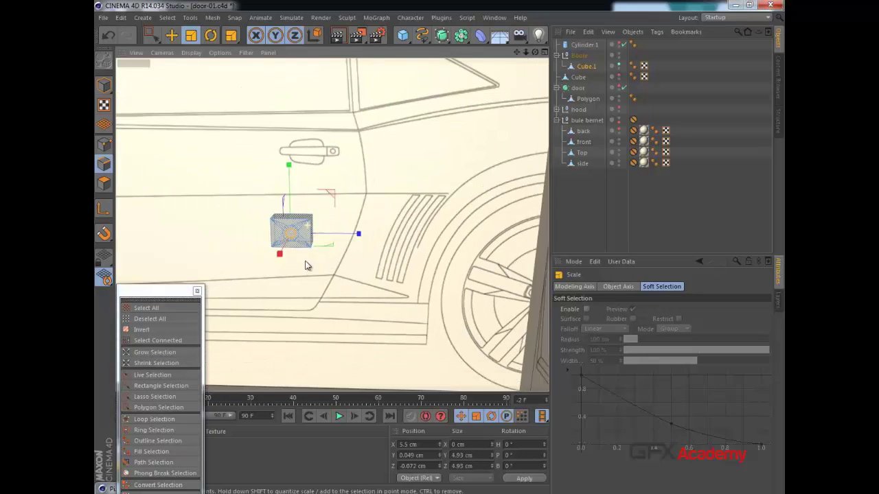
{"action": "left_click_drag", "start_coordinate": [296, 258], "coordinate": [249, 234], "text": "alt"}
{"action": "scroll", "coordinate": [294, 245], "scroll_direction": "up", "scroll_amount": 8}
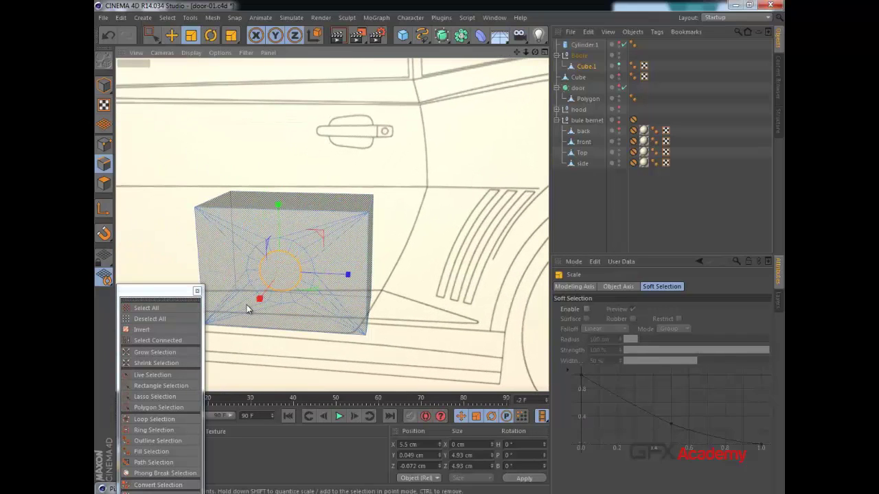
- Push the inner keyhole loop into the cube to about X 2.484 cm and enlarge it to about 5.614 cm
{"action": "left_click", "coordinate": [172, 35]}
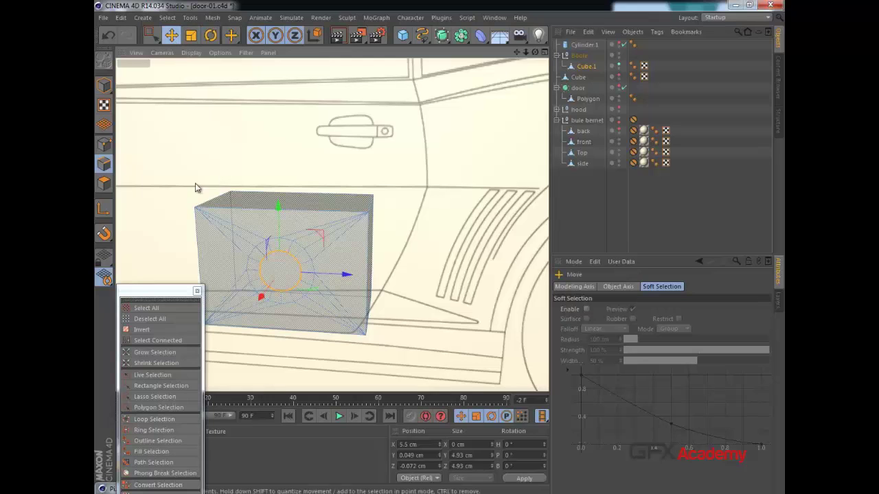
{"action": "left_click_drag", "start_coordinate": [259, 298], "coordinate": [208, 272]}
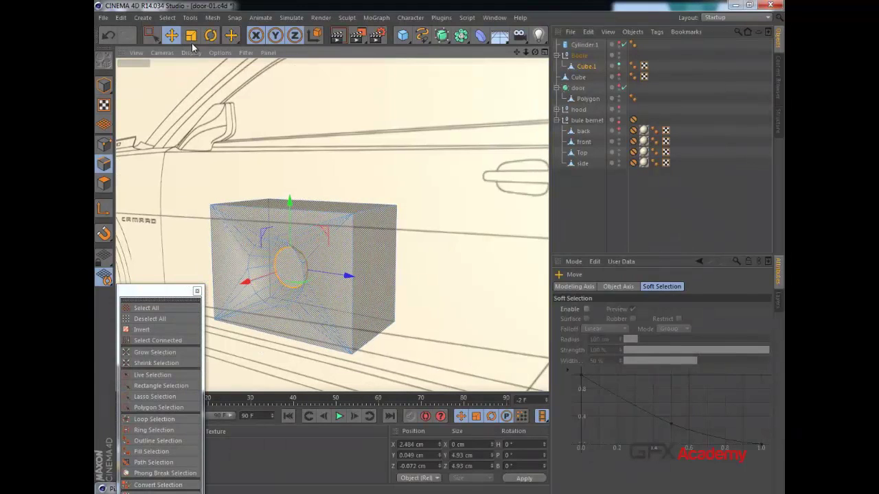
{"action": "left_click", "coordinate": [191, 35]}
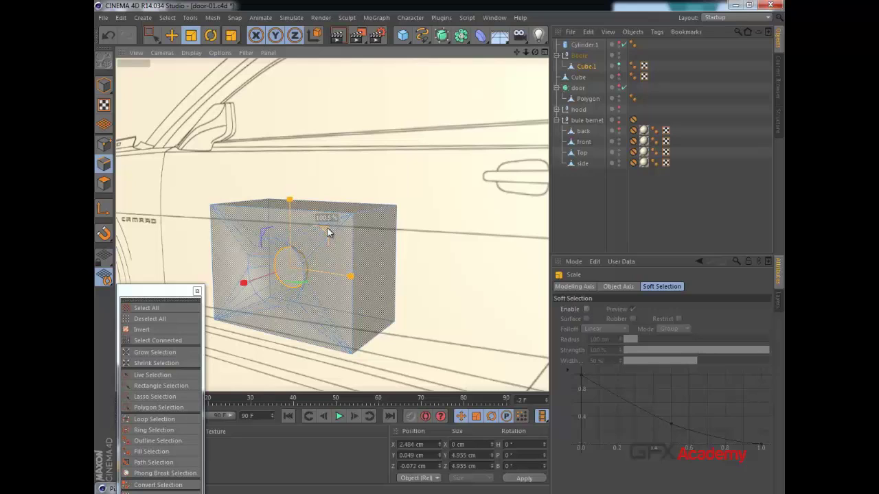
{"action": "left_click_drag", "start_coordinate": [289, 307], "coordinate": [384, 230]}
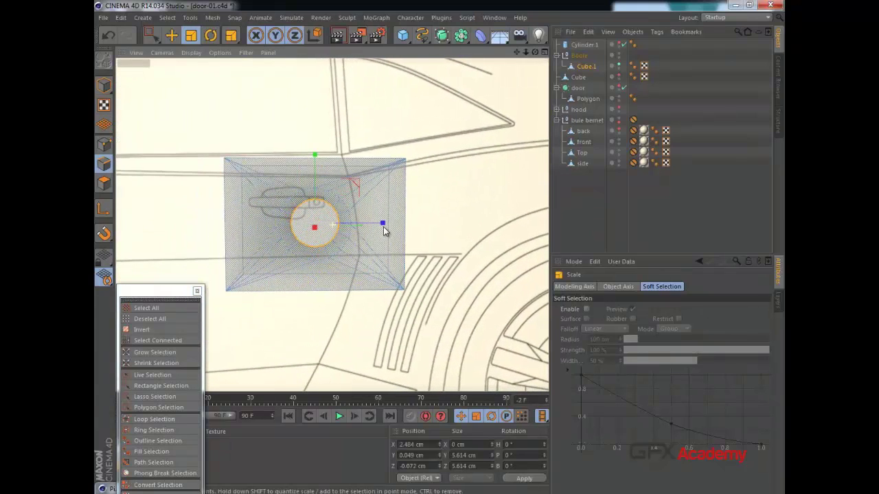
- Show the hidden cylinder with 4 cm radius in the viewport and make it editable
{"action": "left_click", "coordinate": [584, 45]}
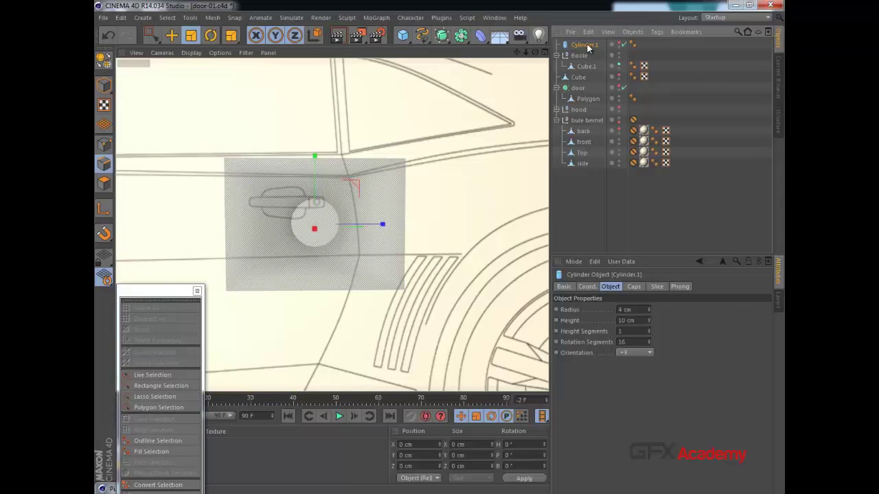
{"action": "left_click", "coordinate": [621, 44]}
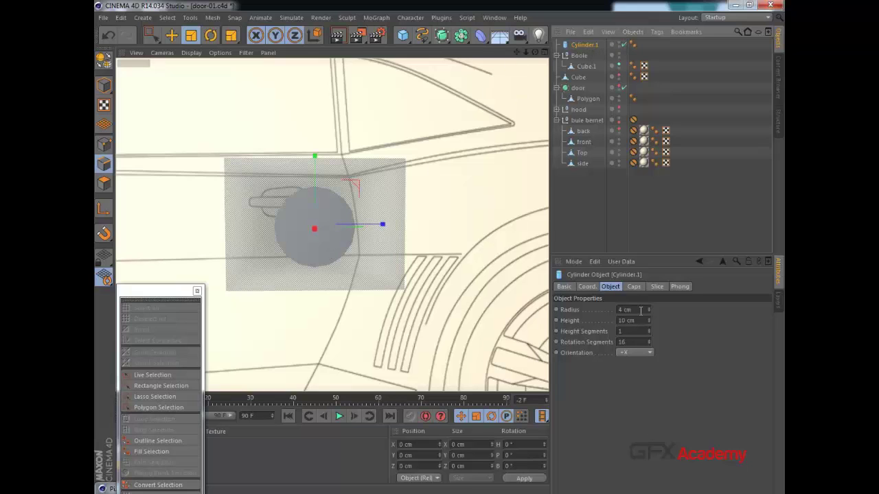
{"action": "key", "text": "c"}
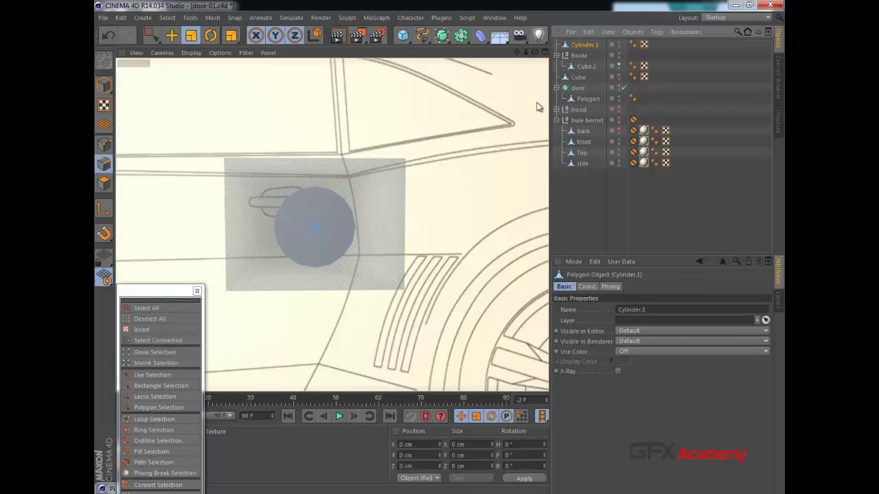
- Switch to Model mode and scale the cylinder down uniformly to about 4.416 cm in diameter
{"action": "scroll", "coordinate": [303, 230], "scroll_direction": "up", "scroll_amount": 2}
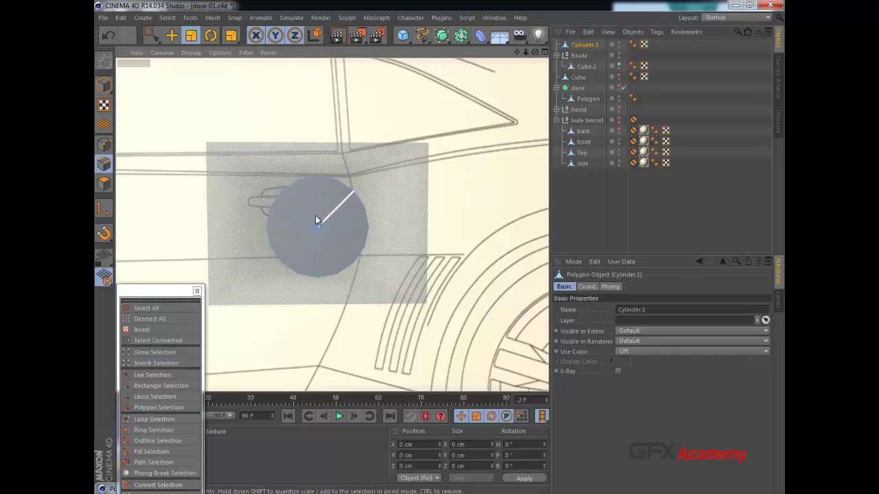
{"action": "left_click", "coordinate": [191, 35]}
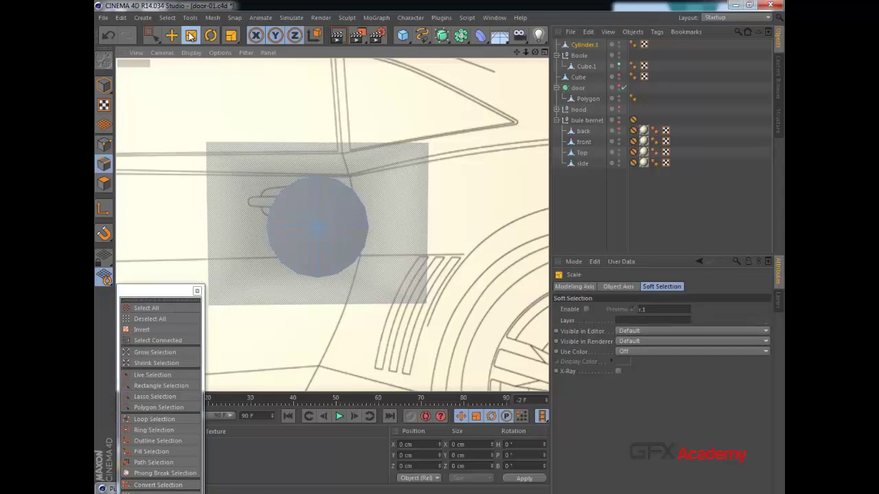
{"action": "left_click", "coordinate": [105, 83]}
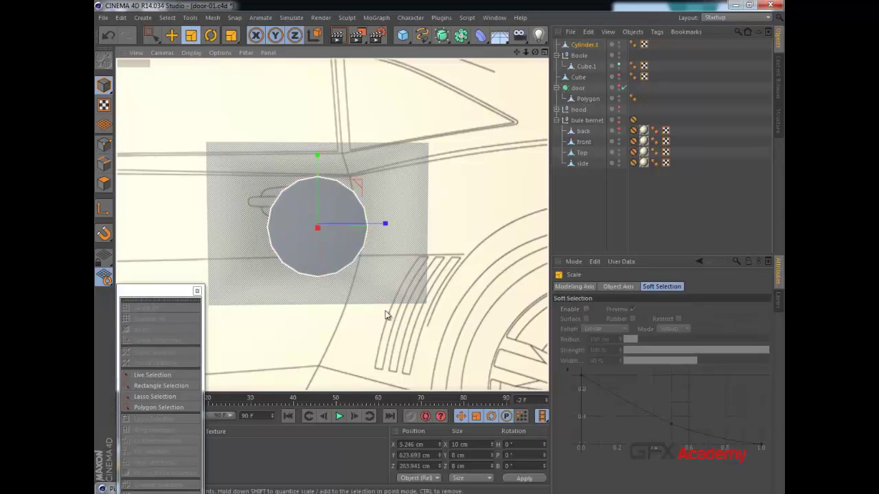
{"action": "left_click_drag", "start_coordinate": [373, 304], "coordinate": [220, 390]}
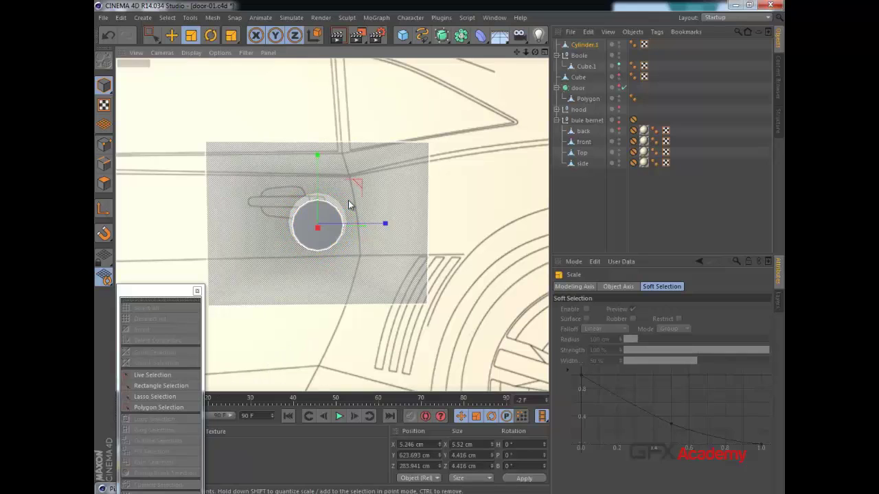
- Raise the cylinder to about Y 623.931 cm and scale it up to about 4.749 cm in diameter
{"action": "key", "text": "e"}
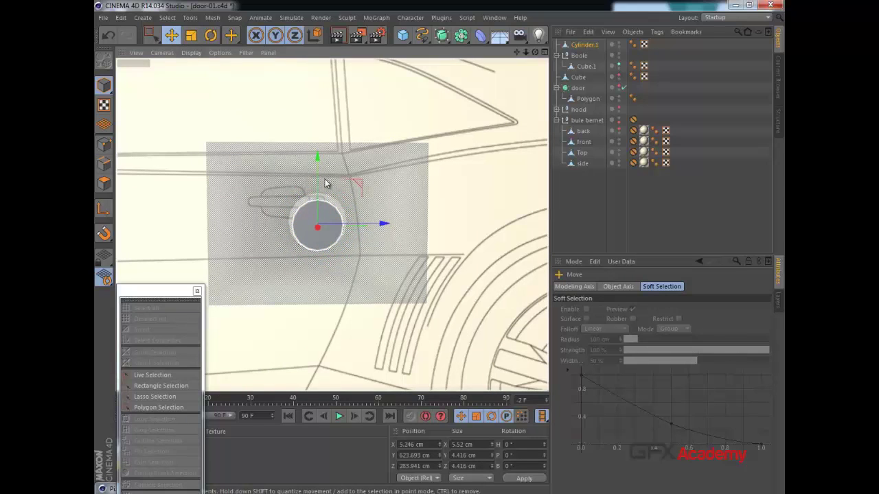
{"action": "left_click_drag", "start_coordinate": [320, 190], "coordinate": [320, 173]}
{"action": "key", "text": "t"}
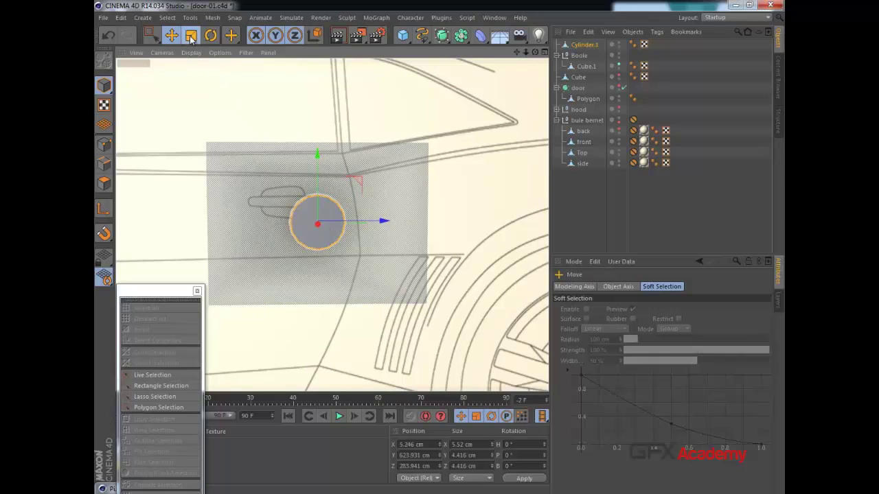
{"action": "left_click_drag", "start_coordinate": [331, 264], "coordinate": [350, 263]}
{"action": "scroll", "coordinate": [350, 264], "scroll_direction": "up", "scroll_amount": 3}
{"action": "scroll", "coordinate": [350, 264], "scroll_direction": "down", "scroll_amount": 4}
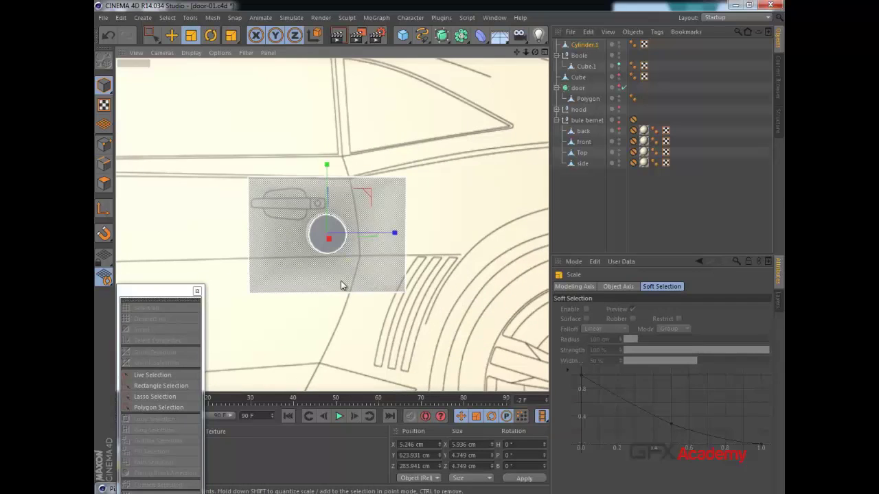
- Lower the lock cylinder to about Y 623.587 cm and scale it up uniformly to about 5.219 cm in diameter
{"action": "middle_click", "coordinate": [296, 296]}
{"action": "middle_click", "coordinate": [291, 284]}
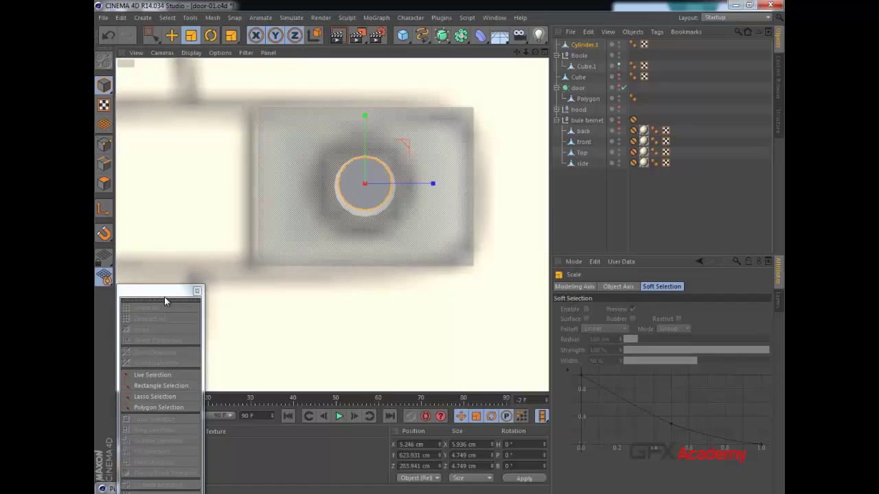
{"action": "left_click_drag", "start_coordinate": [164, 297], "coordinate": [153, 318]}
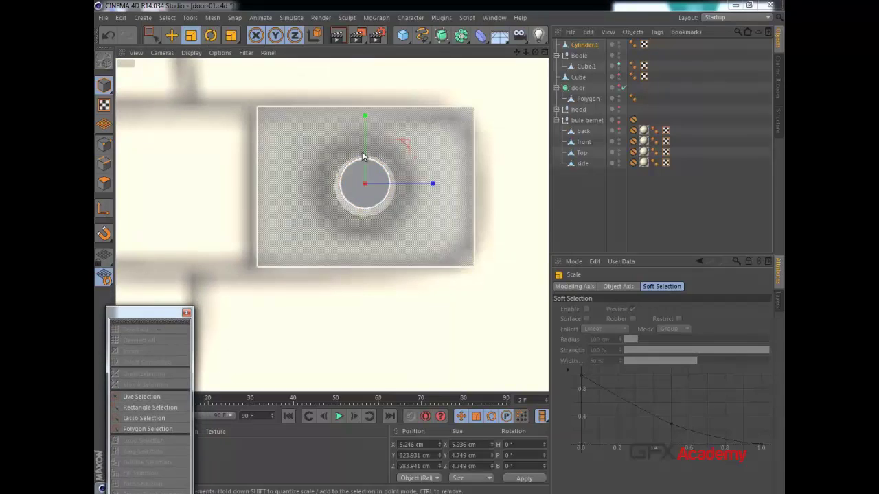
{"action": "left_click", "coordinate": [171, 35]}
{"action": "left_click_drag", "start_coordinate": [367, 136], "coordinate": [366, 140]}
{"action": "left_click", "coordinate": [191, 35]}
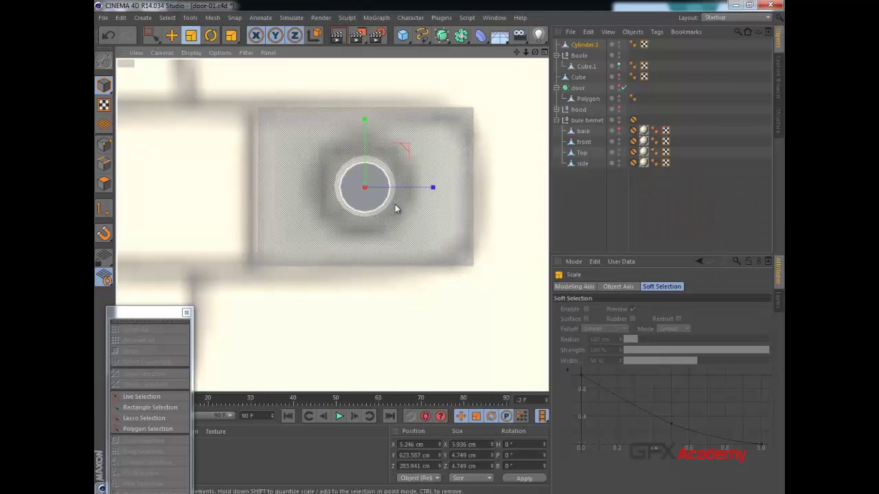
{"action": "left_click_drag", "start_coordinate": [394, 208], "coordinate": [446, 221]}
- Raise the cylinder to about Y 623.784 cm and push it along its axis to about X 4.856 cm
{"action": "left_click", "coordinate": [171, 35]}
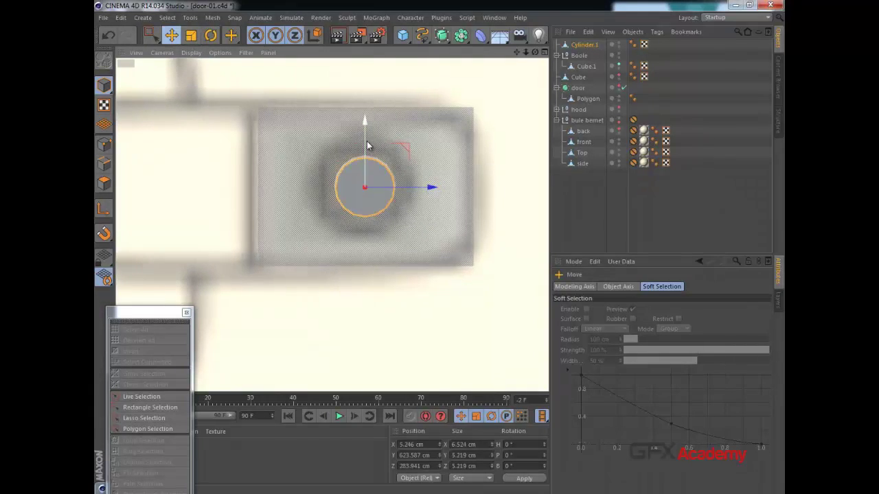
{"action": "left_click_drag", "start_coordinate": [367, 146], "coordinate": [365, 149]}
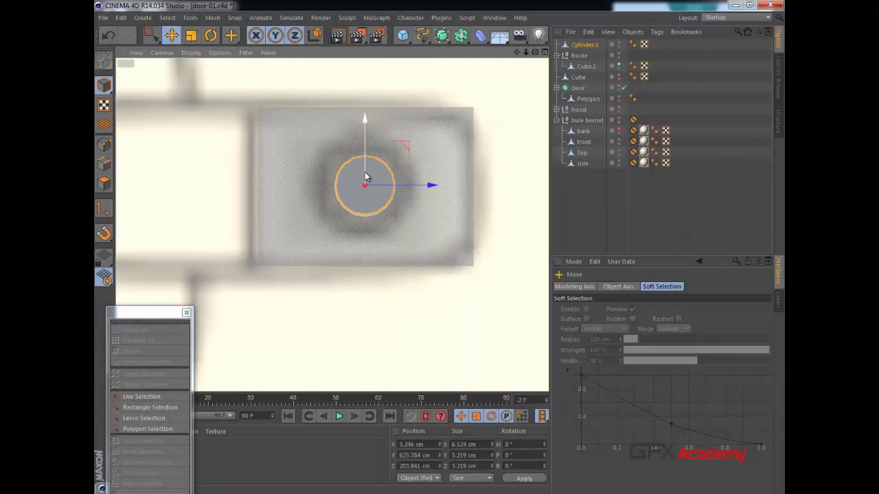
{"action": "middle_click", "coordinate": [365, 174]}
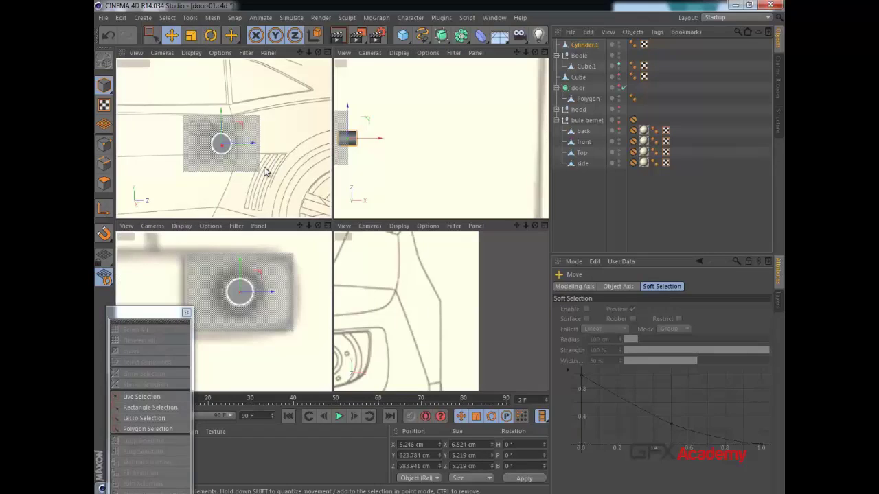
{"action": "left_click_drag", "start_coordinate": [265, 166], "coordinate": [268, 167], "text": "alt"}
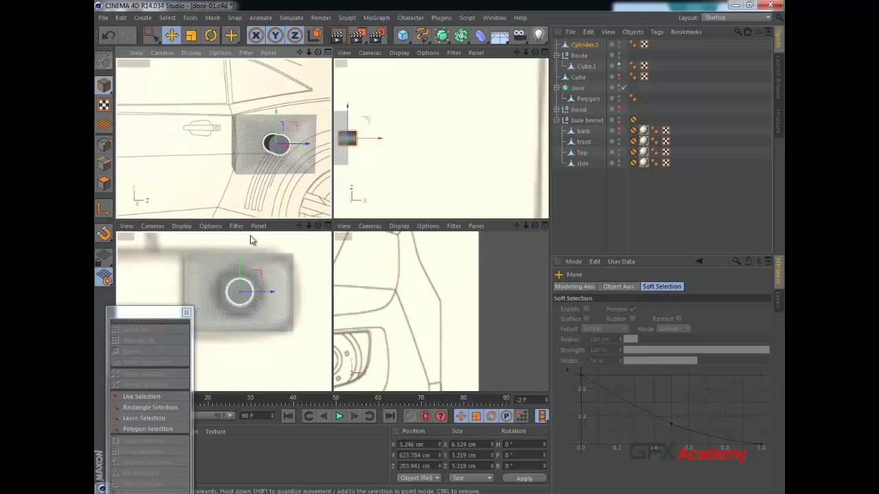
{"action": "left_click", "coordinate": [286, 300]}
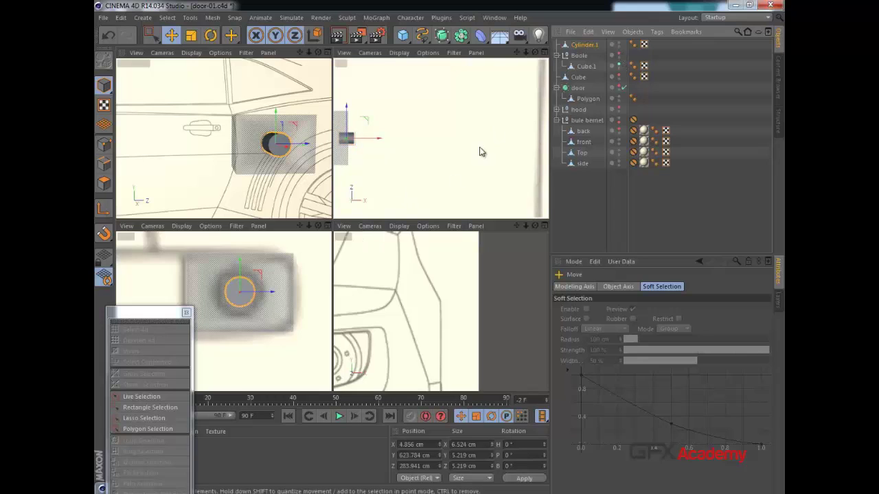
- Select all the triangular polygons of the cylinder's outer end cap and melt them into a single face
{"action": "left_click", "coordinate": [579, 56]}
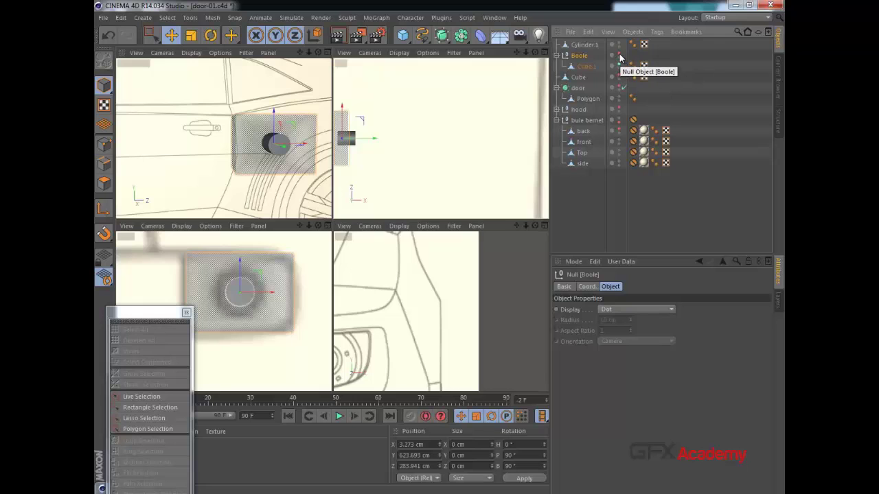
{"action": "left_click", "coordinate": [591, 46]}
{"action": "middle_click", "coordinate": [292, 295]}
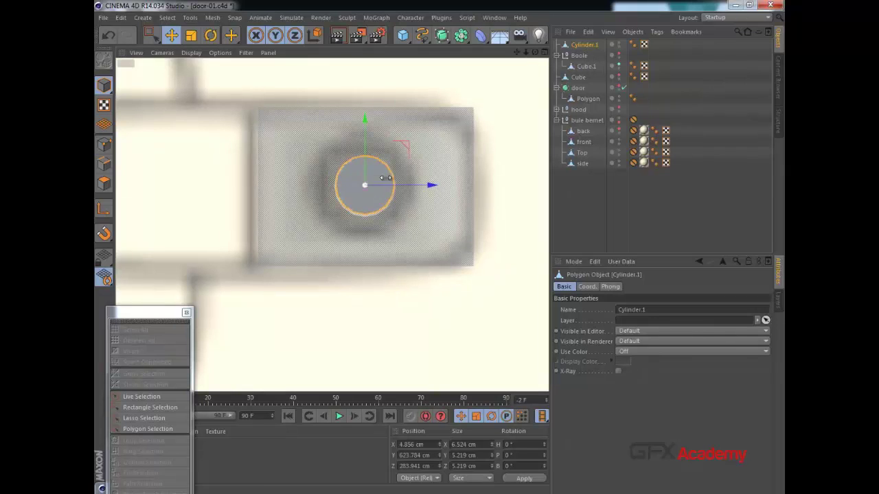
{"action": "scroll", "coordinate": [386, 180], "scroll_direction": "up", "scroll_amount": 1}
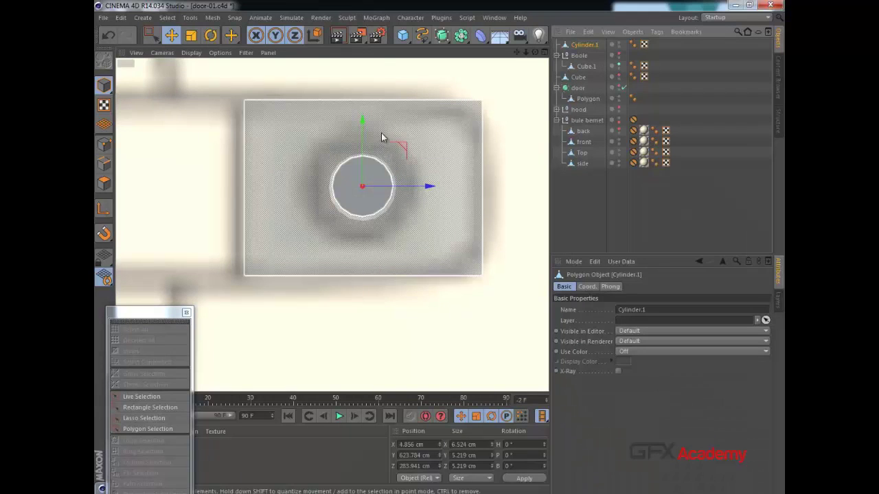
{"action": "left_click", "coordinate": [103, 145]}
{"action": "scroll", "coordinate": [326, 182], "scroll_direction": "up", "scroll_amount": 3}
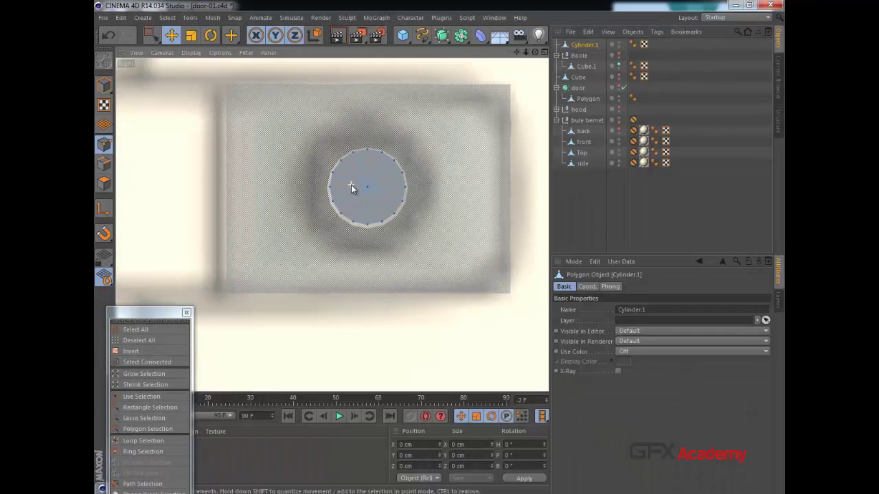
{"action": "scroll", "coordinate": [351, 185], "scroll_direction": "up", "scroll_amount": 3}
{"action": "left_click", "coordinate": [104, 182]}
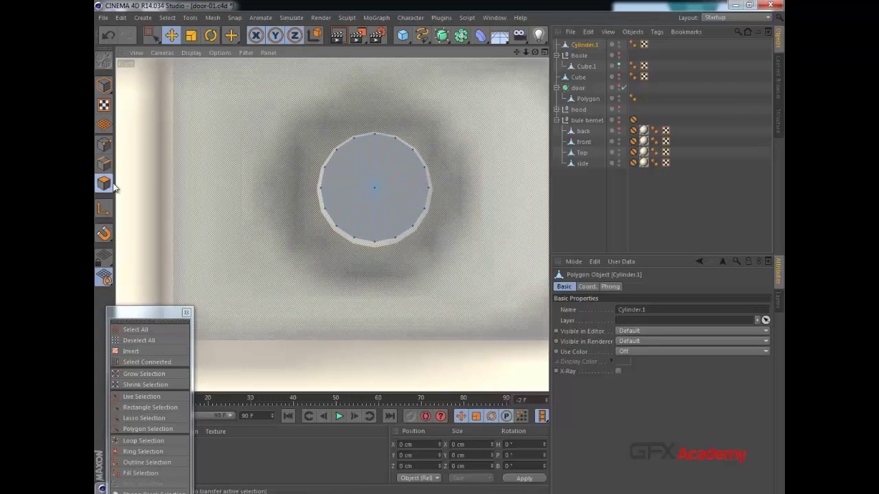
{"action": "left_click_drag", "start_coordinate": [153, 39], "coordinate": [189, 43]}
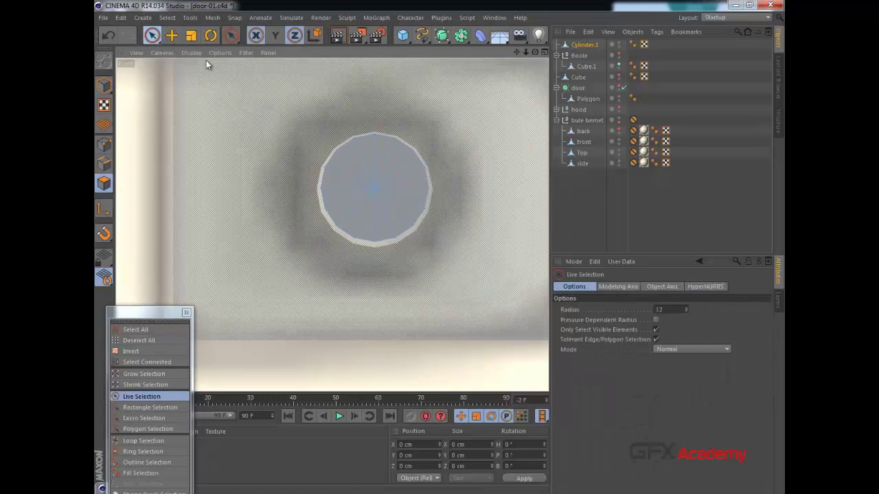
{"action": "left_click", "coordinate": [404, 184]}
{"action": "left_click_drag", "start_coordinate": [403, 182], "coordinate": [387, 166]}
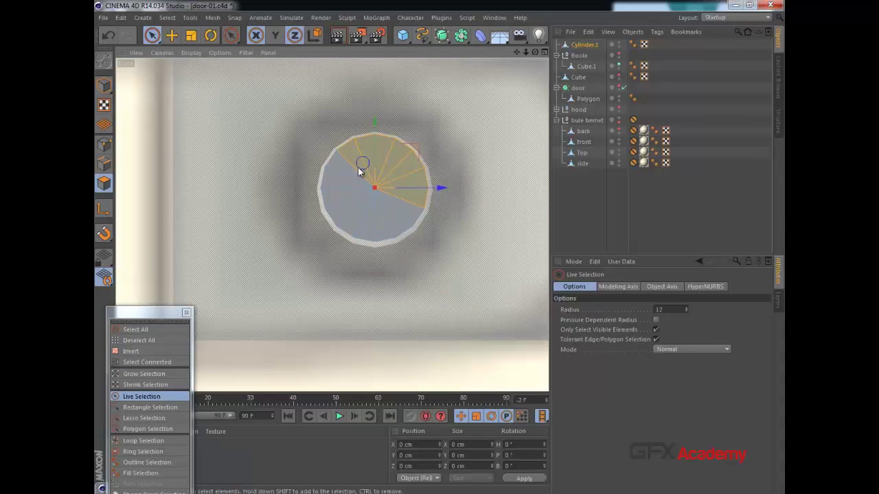
{"action": "right_click", "coordinate": [376, 189]}
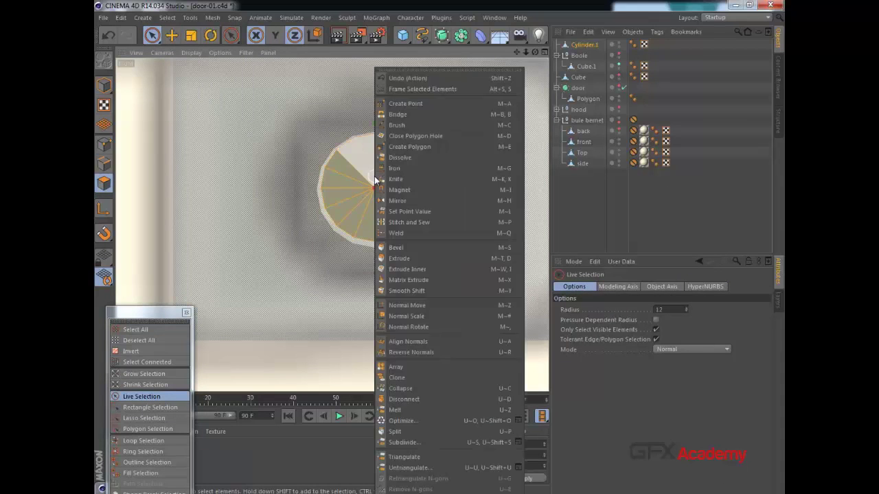
{"action": "left_click", "coordinate": [399, 409]}
- Rotate the whole cylinder about its own axis to a pitch of about -9.5° so its cap points face each other horizontally
{"action": "left_click", "coordinate": [103, 144]}
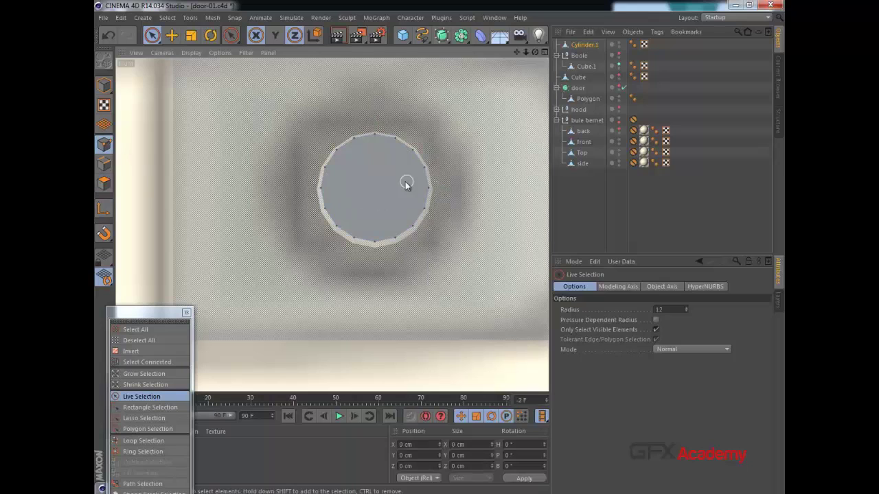
{"action": "left_click", "coordinate": [583, 45]}
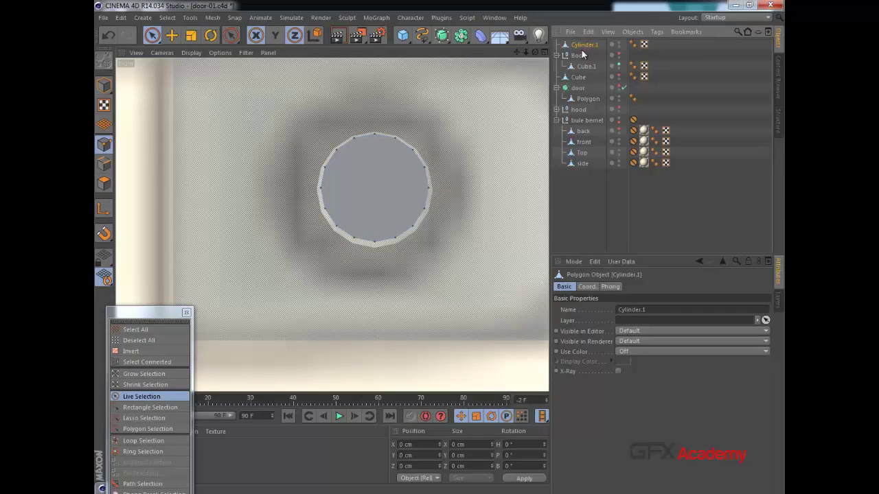
{"action": "left_click", "coordinate": [104, 86]}
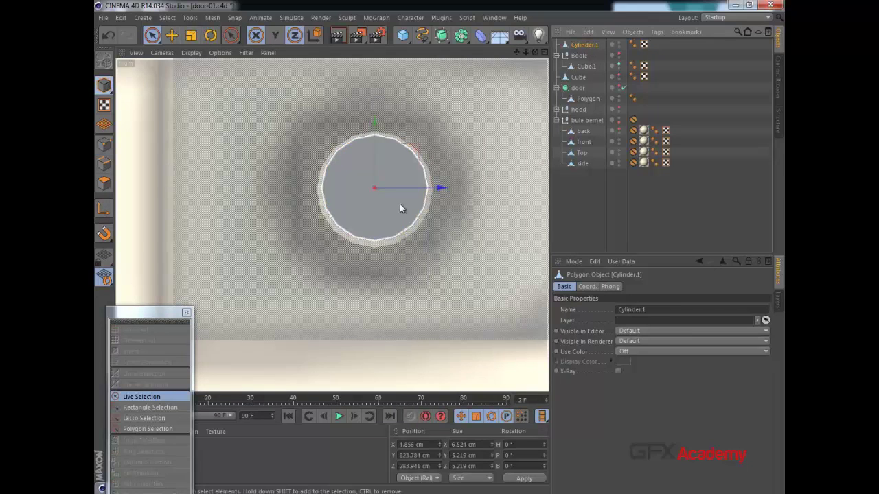
{"action": "left_click", "coordinate": [211, 35]}
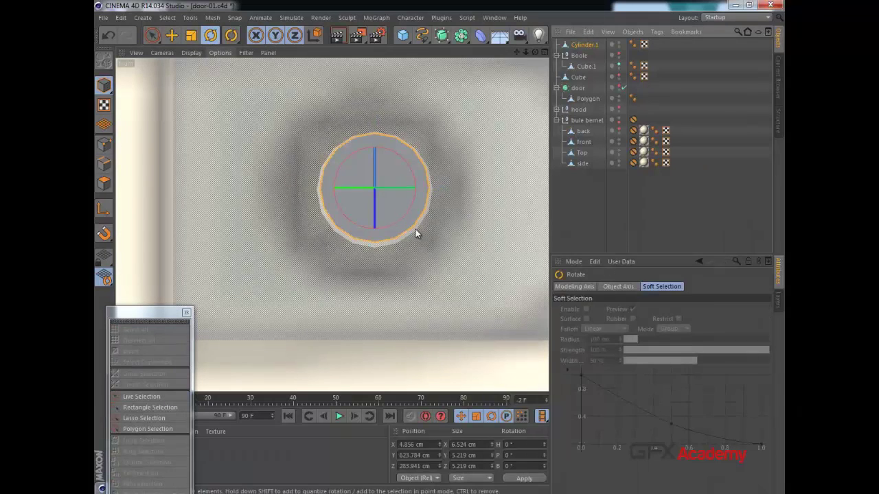
{"action": "key", "text": "ctrl+z"}
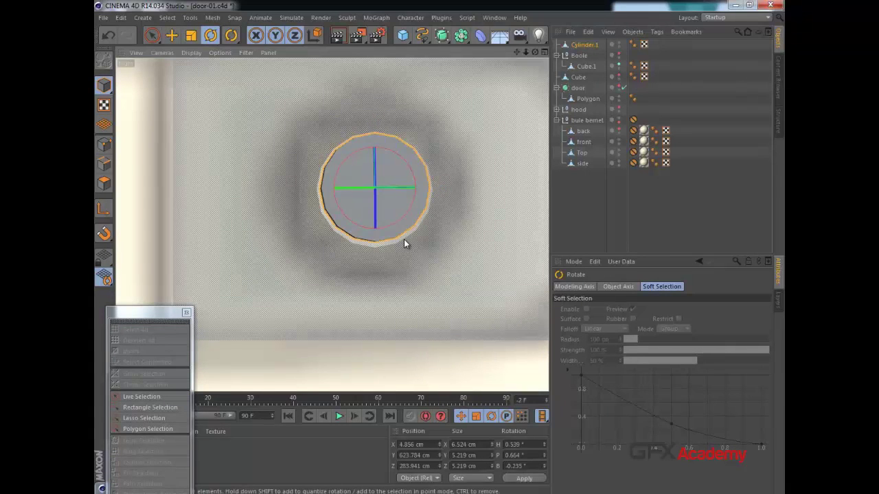
{"action": "key", "text": "ctrl+z"}
{"action": "left_click", "coordinate": [385, 230]}
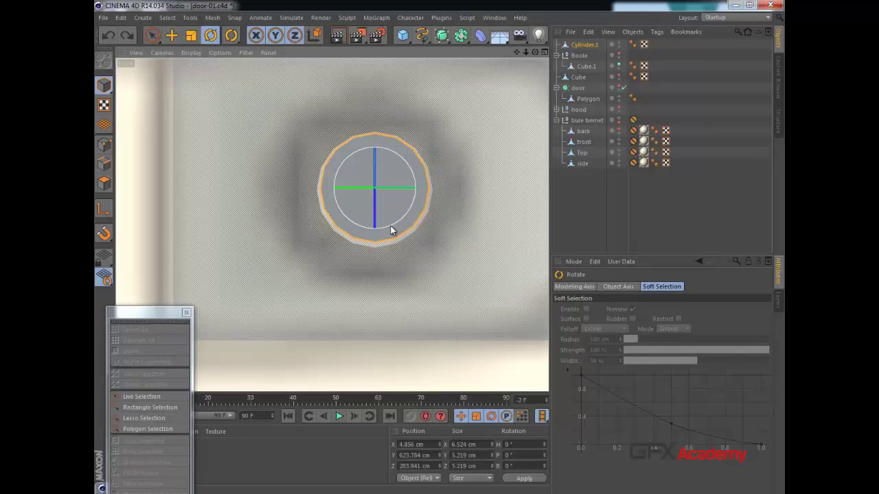
{"action": "left_click_drag", "start_coordinate": [394, 223], "coordinate": [391, 225]}
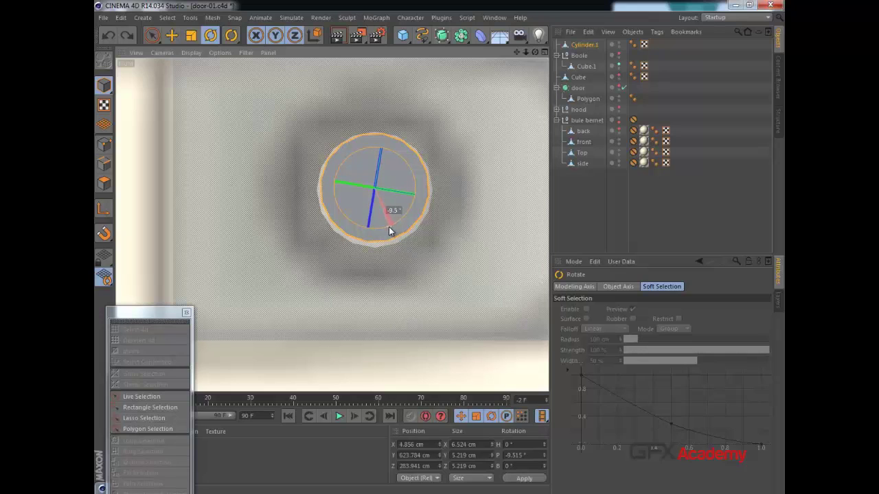
{"action": "left_click_drag", "start_coordinate": [388, 227], "coordinate": [389, 227]}
- Knife two nearly horizontal parallel cuts across the end cap between opposite points, bounding a central strip
{"action": "left_click", "coordinate": [104, 144]}
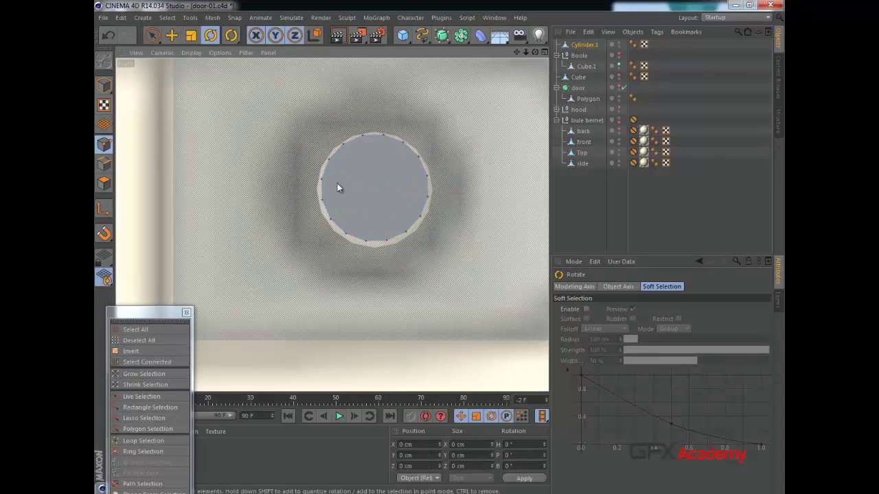
{"action": "key", "text": "k"}
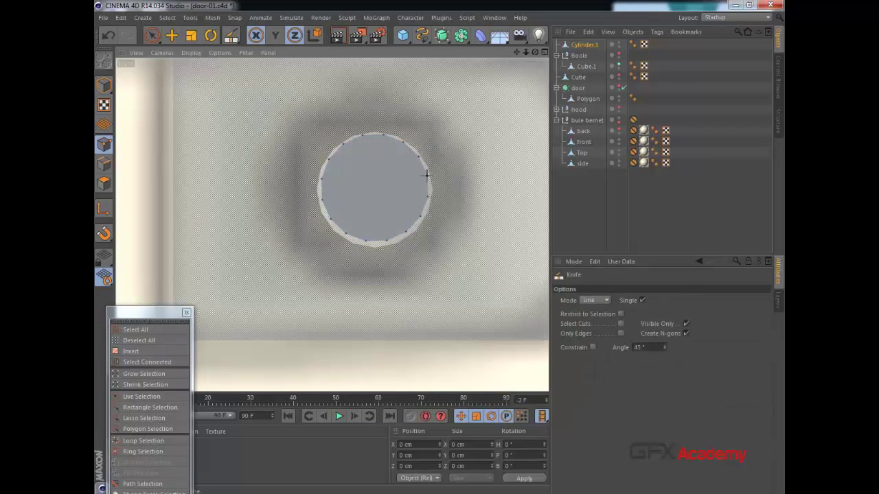
{"action": "left_click_drag", "start_coordinate": [426, 176], "coordinate": [321, 178]}
{"action": "left_click_drag", "start_coordinate": [426, 196], "coordinate": [326, 199]}
- Select only the central strip of the end cap and inset it by 0.13 cm with Extrude Inner
{"action": "left_click", "coordinate": [104, 184]}
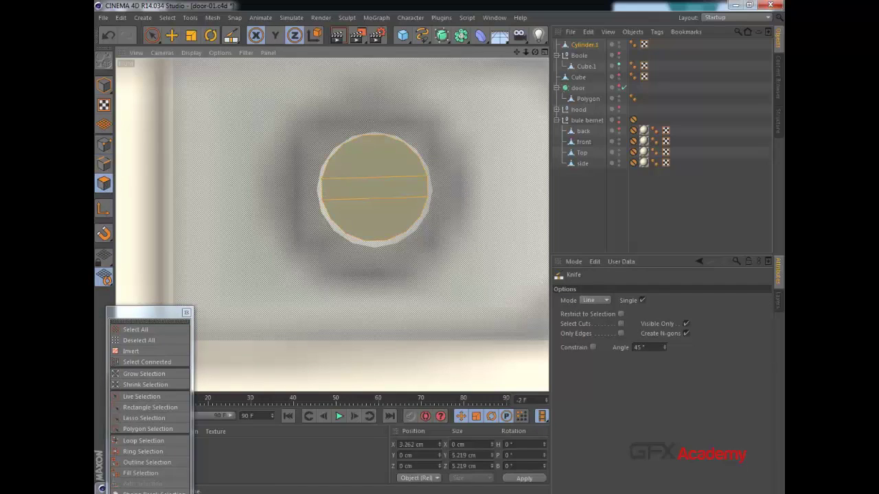
{"action": "left_click", "coordinate": [151, 35]}
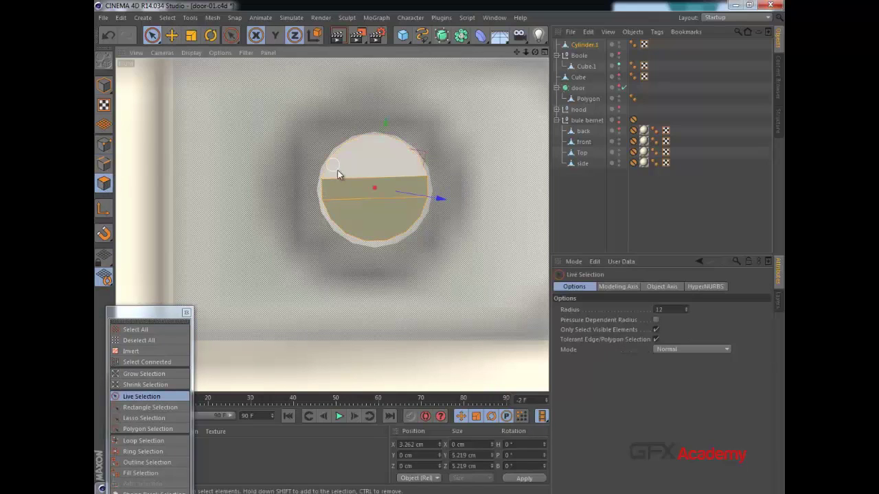
{"action": "left_click", "coordinate": [357, 192]}
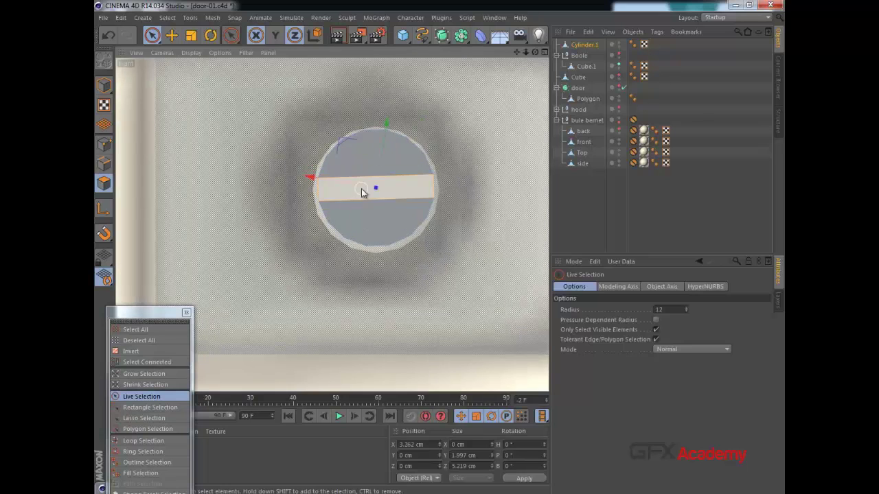
{"action": "key", "text": "i"}
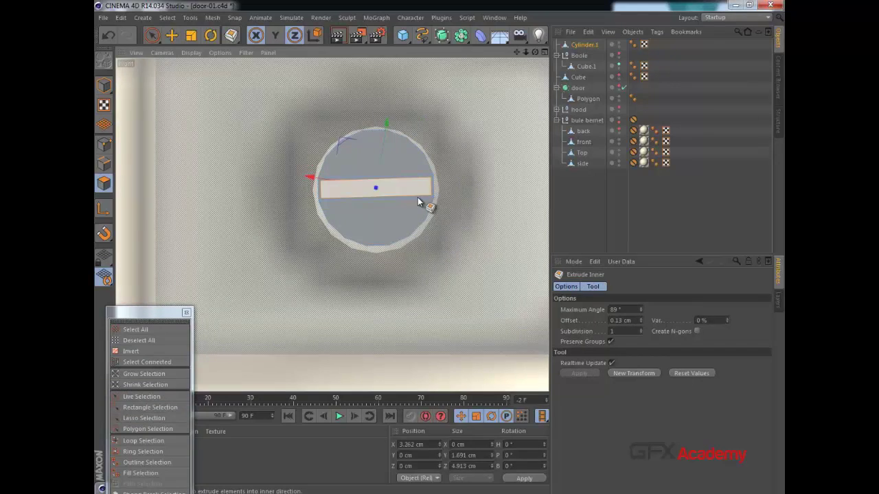
- Extrude the inset strip into the cylinder with an offset of -1.64 cm to form the key slot
{"action": "middle_click", "coordinate": [353, 214]}
{"action": "middle_click", "coordinate": [294, 170]}
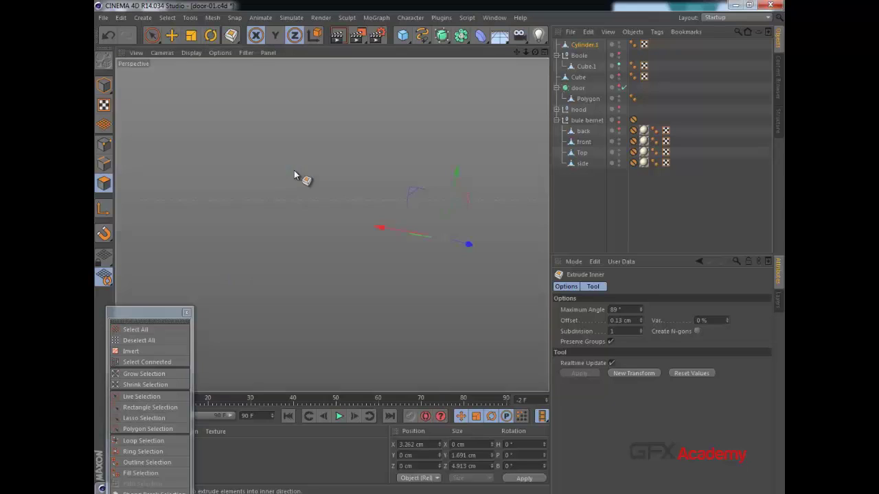
{"action": "middle_click_drag", "start_coordinate": [436, 267], "coordinate": [420, 247], "text": "alt"}
{"action": "mouse_move", "coordinate": [419, 252]}
{"action": "left_mouse_down", "text": "alt"}
{"action": "mouse_move", "coordinate": [368, 255]}
{"action": "mouse_move", "coordinate": [319, 275]}
{"action": "mouse_move", "coordinate": [337, 275]}
{"action": "mouse_move", "coordinate": [353, 271]}
{"action": "mouse_move", "coordinate": [316, 261]}
{"action": "mouse_move", "coordinate": [244, 278]}
{"action": "mouse_move", "coordinate": [409, 278]}
{"action": "mouse_move", "coordinate": [405, 255]}
{"action": "left_mouse_up", "text": "alt"}
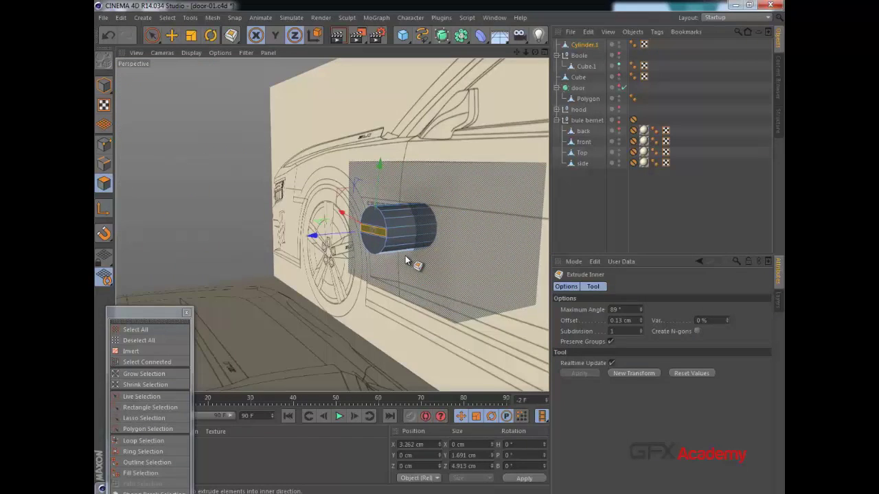
{"action": "scroll", "coordinate": [405, 256], "scroll_direction": "up", "scroll_amount": 2}
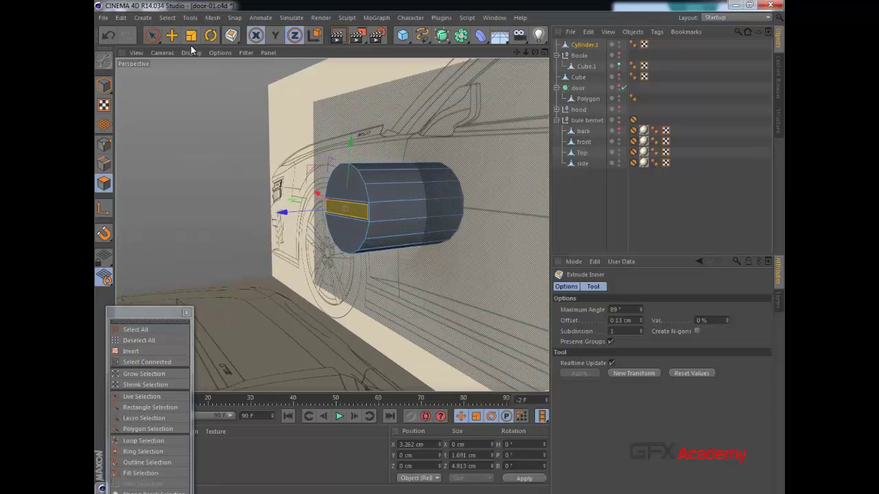
{"action": "key", "text": "d"}
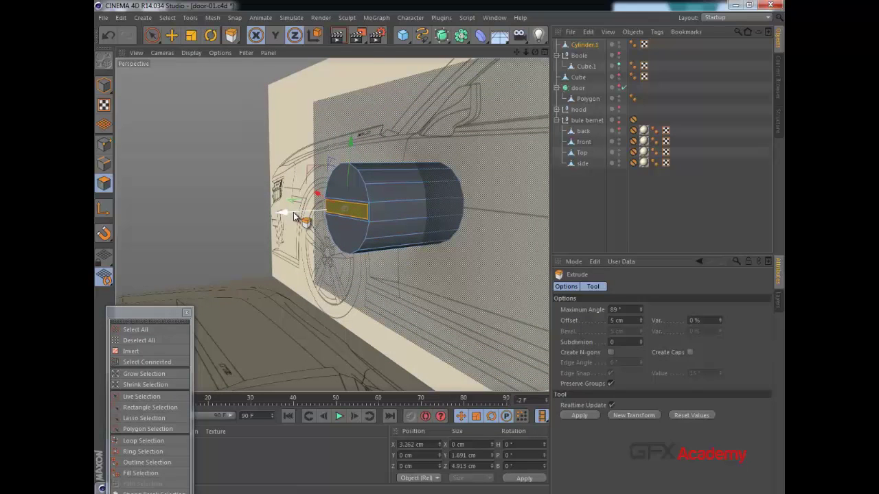
{"action": "left_click", "coordinate": [295, 217]}
{"action": "left_click_drag", "start_coordinate": [441, 250], "coordinate": [427, 255]}
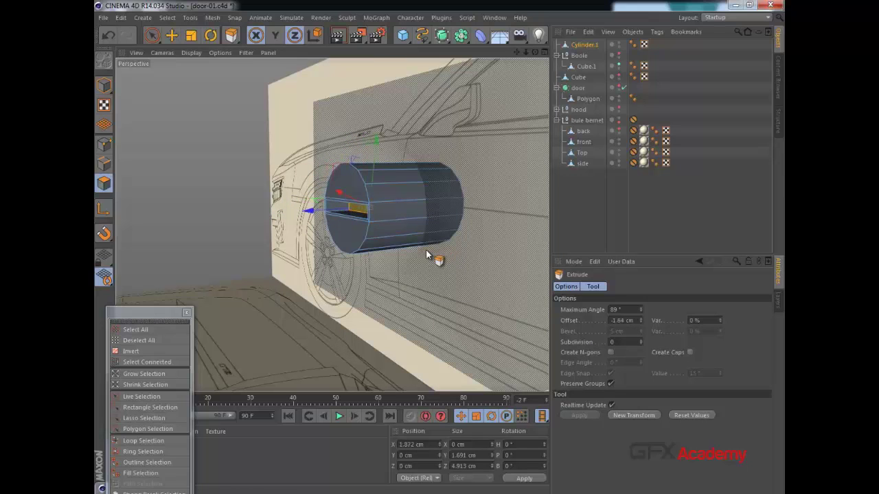
{"action": "left_click_drag", "start_coordinate": [373, 247], "coordinate": [494, 233], "text": "alt"}
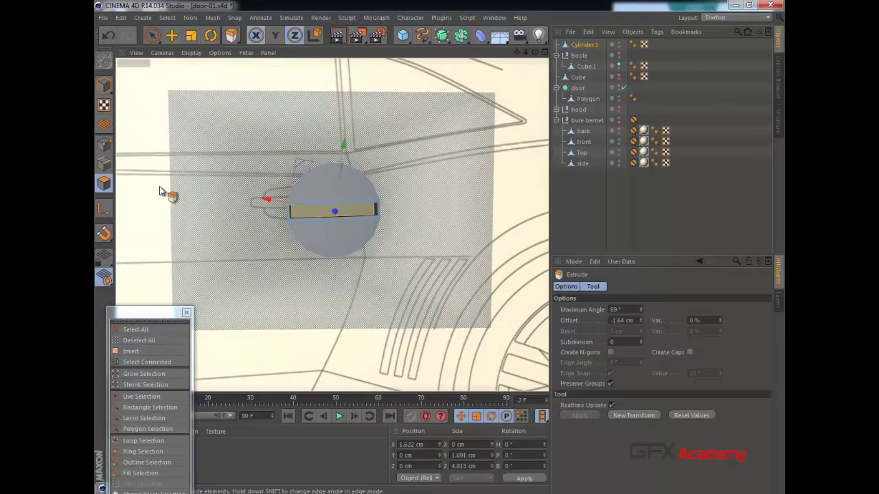
- Knife short vertical cuts across the key slot near each of its two ends, running between its upper and lower edges
{"action": "left_click", "coordinate": [103, 144]}
{"action": "scroll", "coordinate": [347, 191], "scroll_direction": "up", "scroll_amount": 3}
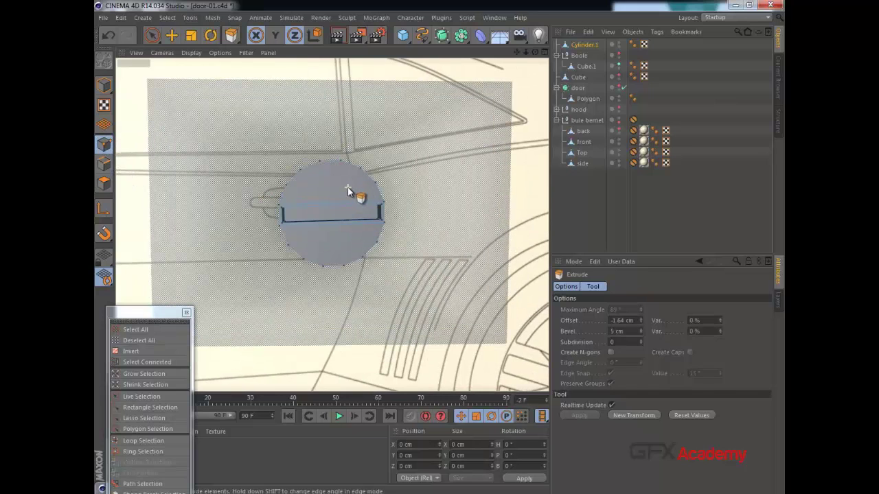
{"action": "key", "text": "k"}
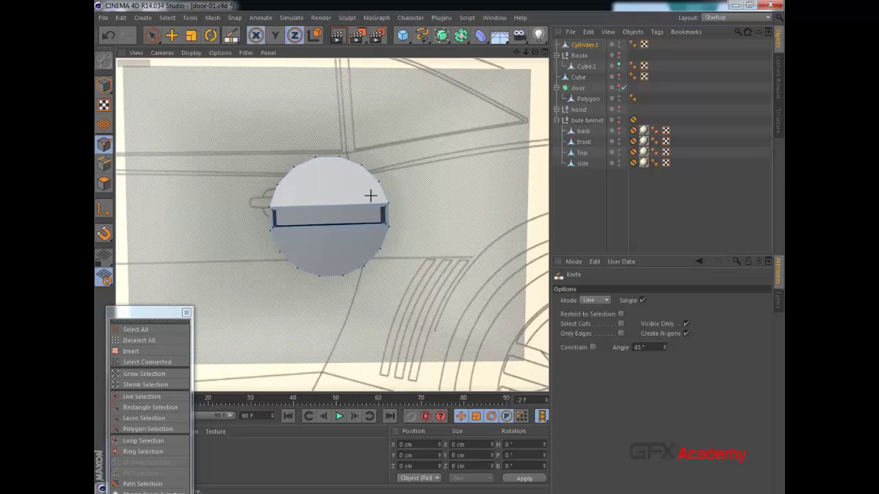
{"action": "scroll", "coordinate": [368, 194], "scroll_direction": "up", "scroll_amount": 2}
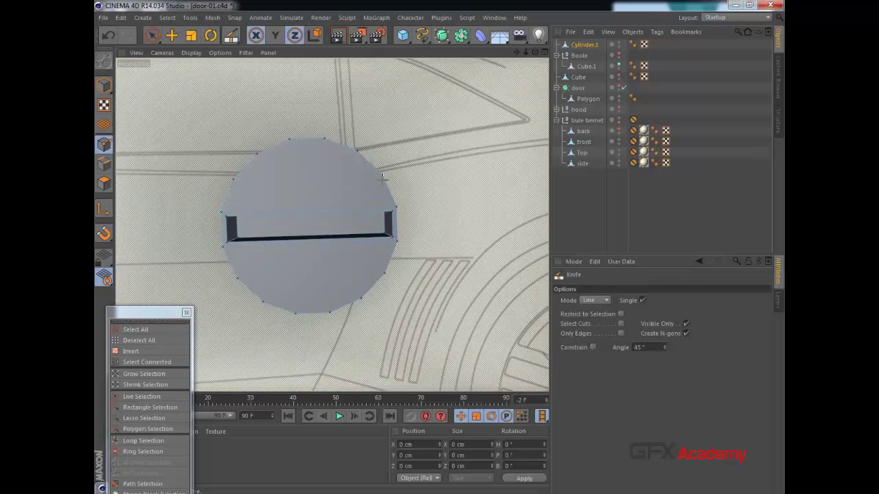
{"action": "scroll", "coordinate": [378, 209], "scroll_direction": "up", "scroll_amount": 3}
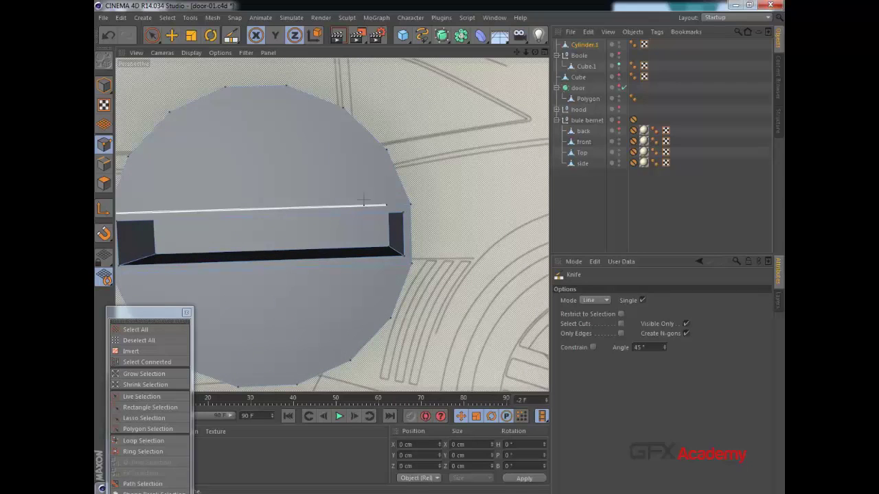
{"action": "key", "text": "ctrl+z"}
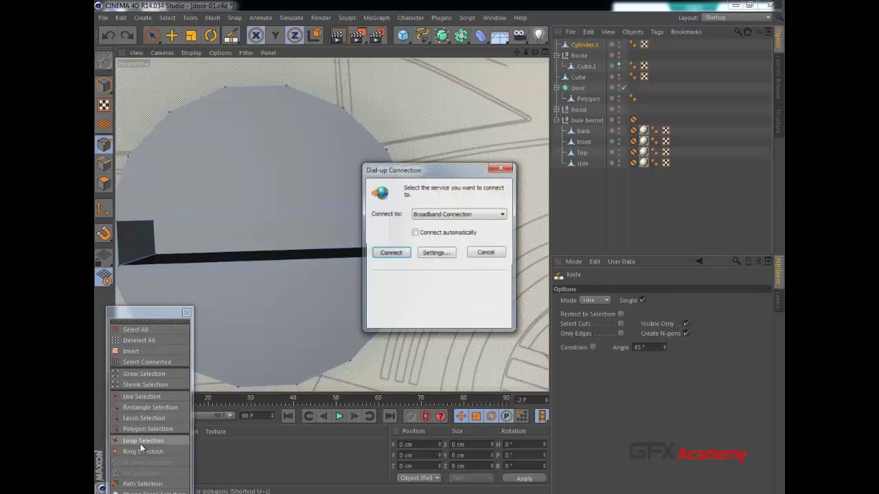
{"action": "left_click", "coordinate": [143, 451]}
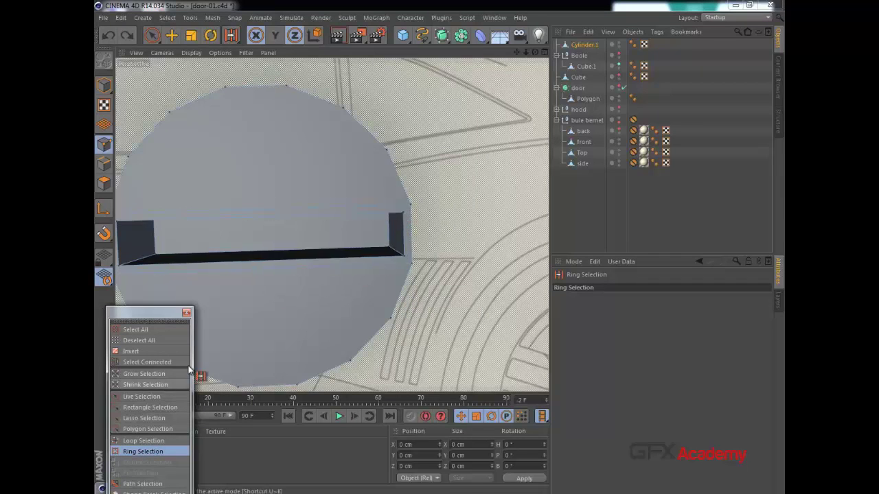
{"action": "key", "text": "k"}
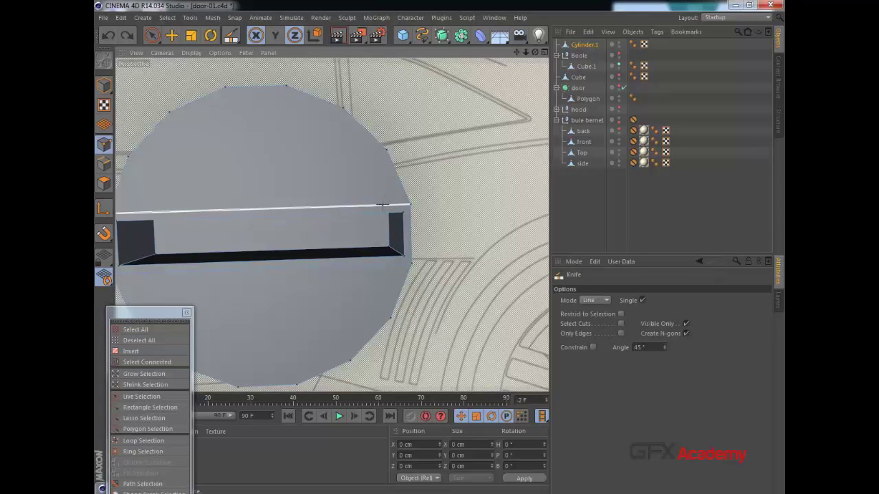
{"action": "left_click_drag", "start_coordinate": [383, 206], "coordinate": [383, 264]}
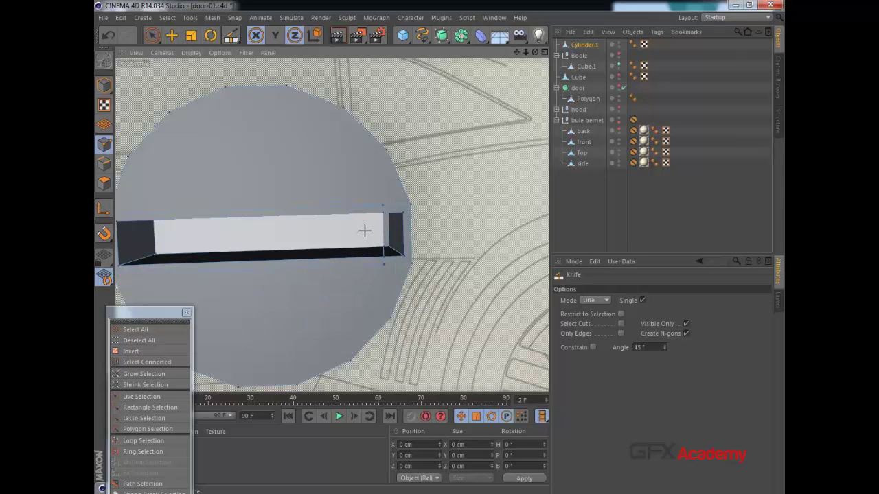
{"action": "left_click_drag", "start_coordinate": [364, 231], "coordinate": [340, 266], "text": "alt"}
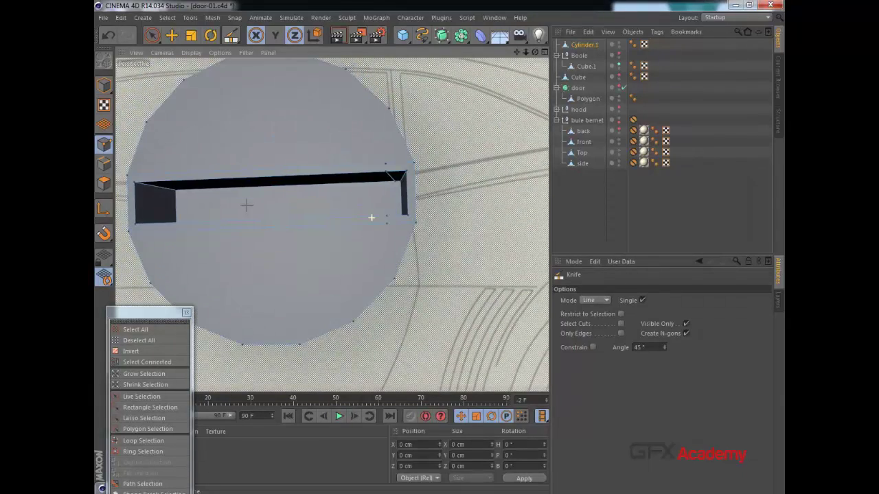
{"action": "left_click_drag", "start_coordinate": [196, 191], "coordinate": [226, 232], "text": "alt"}
- Slide the two lower points of the slot's left-end cut about 0.07 cm toward the left end to straighten the cut
{"action": "left_click", "coordinate": [158, 35]}
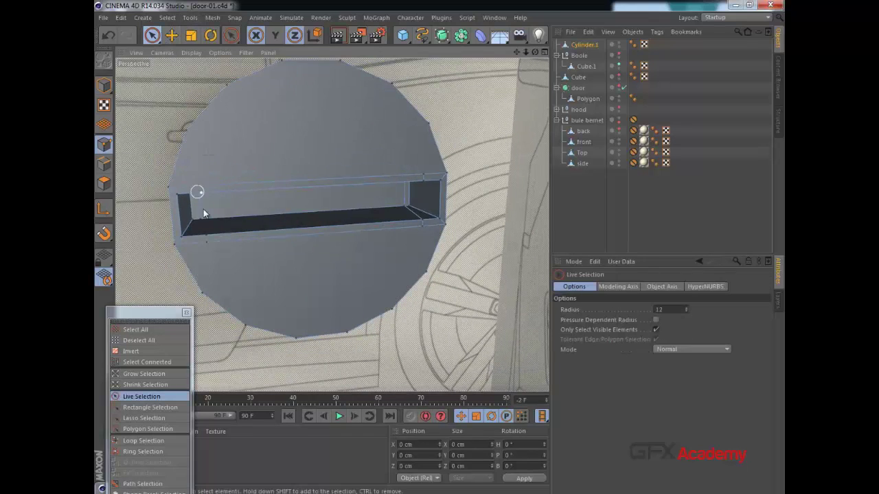
{"action": "left_click", "coordinate": [206, 240]}
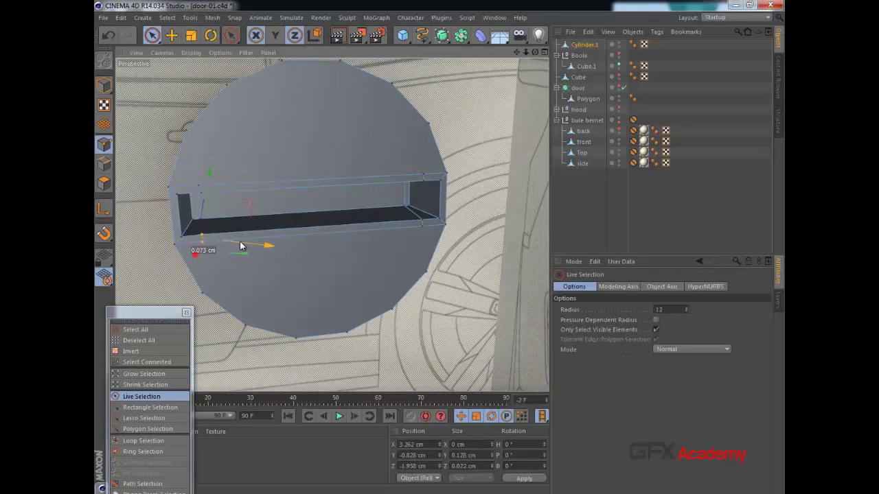
{"action": "left_click_drag", "start_coordinate": [240, 246], "coordinate": [340, 171], "text": "alt"}
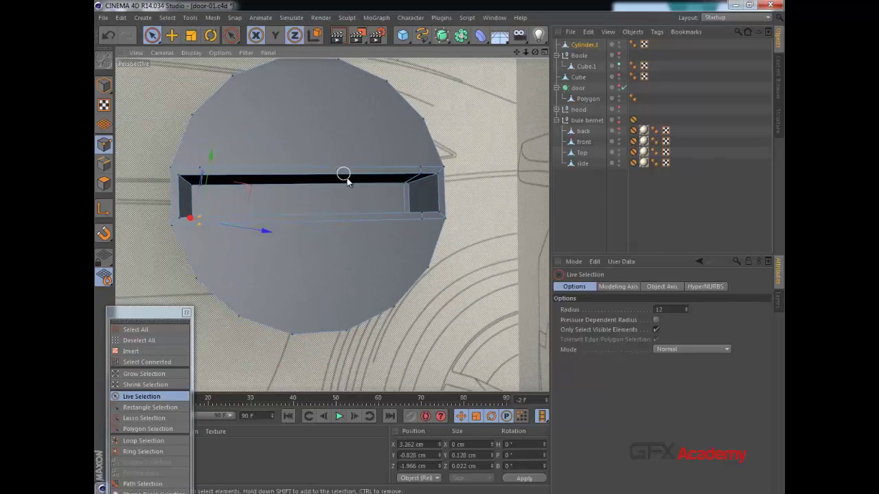
- Cut edge loops around the key slot's inner walls and around the cylinder's outer side with the Knife in Loop mode
{"action": "key", "text": "k"}
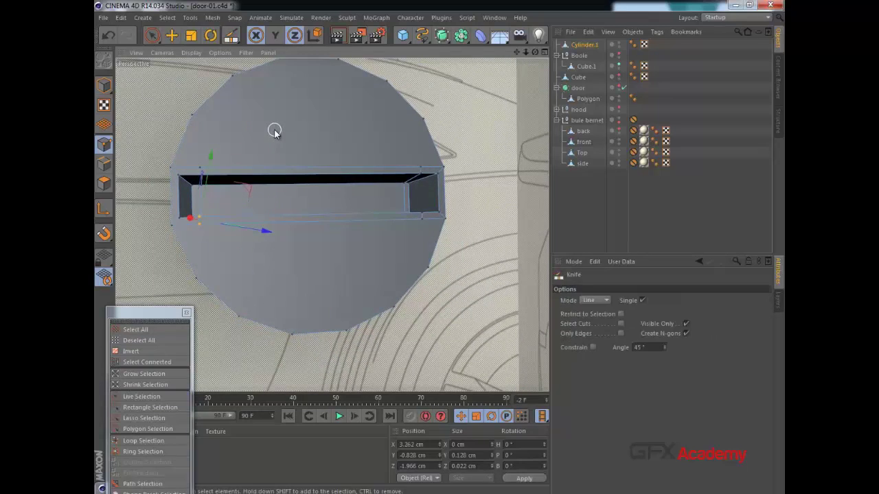
{"action": "left_click", "coordinate": [590, 301]}
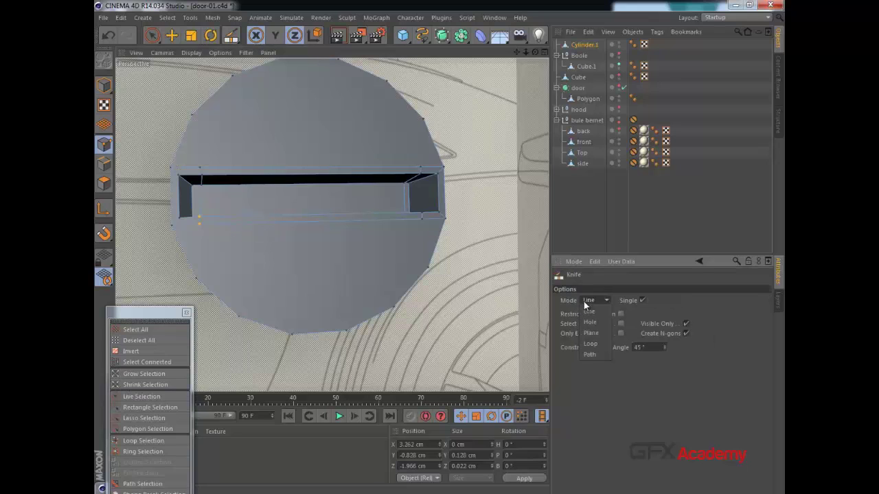
{"action": "left_click", "coordinate": [593, 344]}
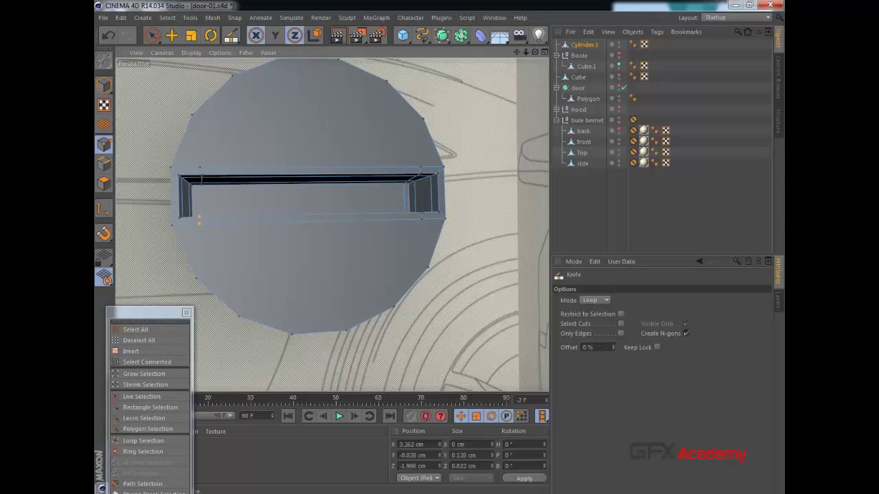
{"action": "mouse_move", "coordinate": [299, 135]}
{"action": "left_mouse_down", "text": "alt"}
{"action": "mouse_move", "coordinate": [195, 153]}
{"action": "mouse_move", "coordinate": [212, 148]}
{"action": "left_mouse_up", "text": "alt"}
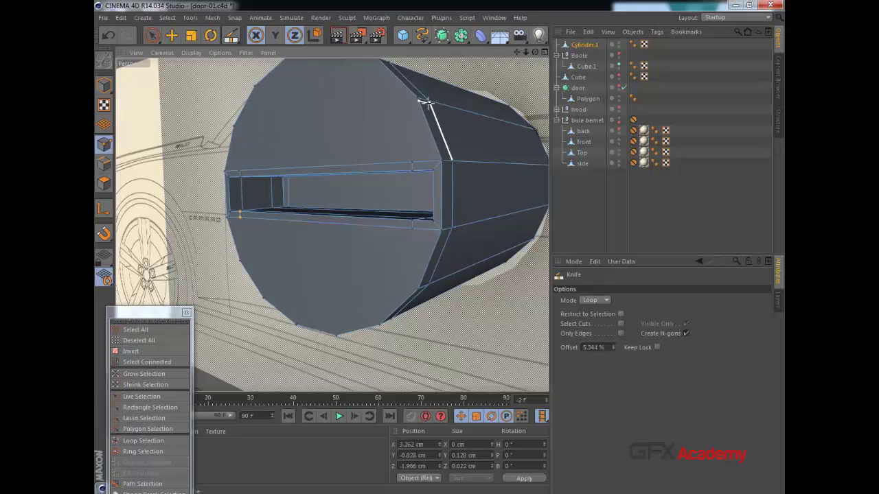
{"action": "left_click", "coordinate": [530, 127]}
{"action": "mouse_move", "coordinate": [412, 142]}
{"action": "left_mouse_down", "text": "alt"}
{"action": "mouse_move", "coordinate": [484, 136]}
{"action": "mouse_move", "coordinate": [461, 140]}
{"action": "left_mouse_up", "text": "alt"}
- Add a HyperNURBS object under Cylinder.1 and set its X, Y and Z position to 0 cm
{"action": "left_click", "coordinate": [588, 44]}
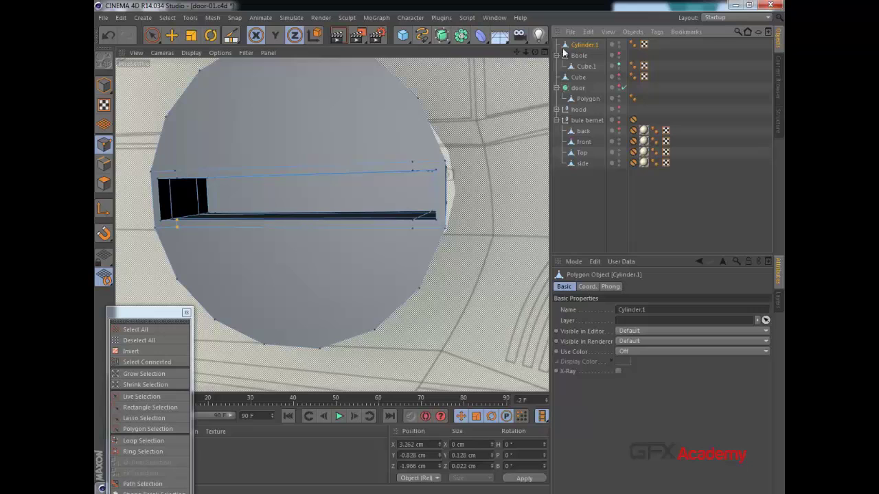
{"action": "left_click", "coordinate": [443, 37]}
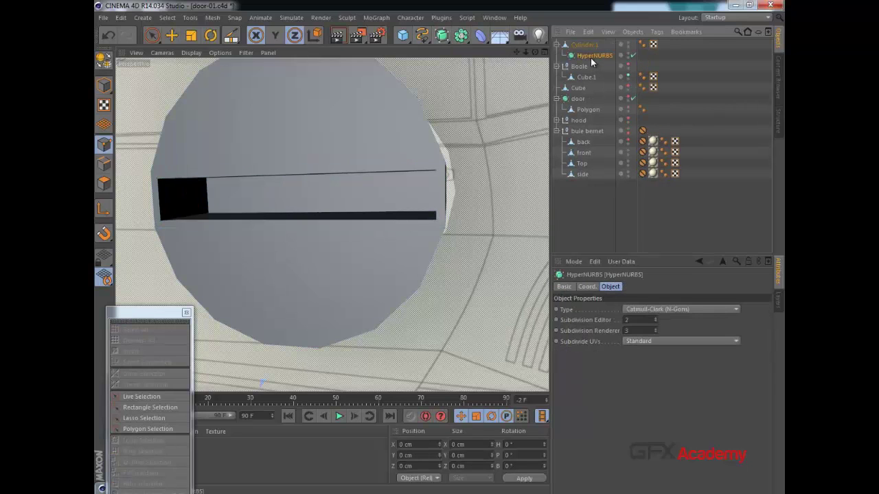
{"action": "left_click", "coordinate": [104, 85]}
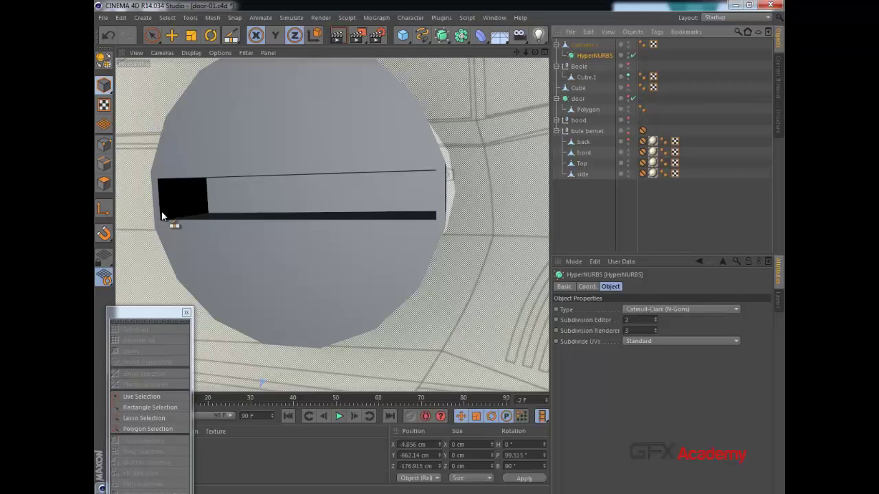
{"action": "left_click", "coordinate": [429, 444]}
{"action": "type", "text": "0"}
{"action": "key", "text": "Return"}
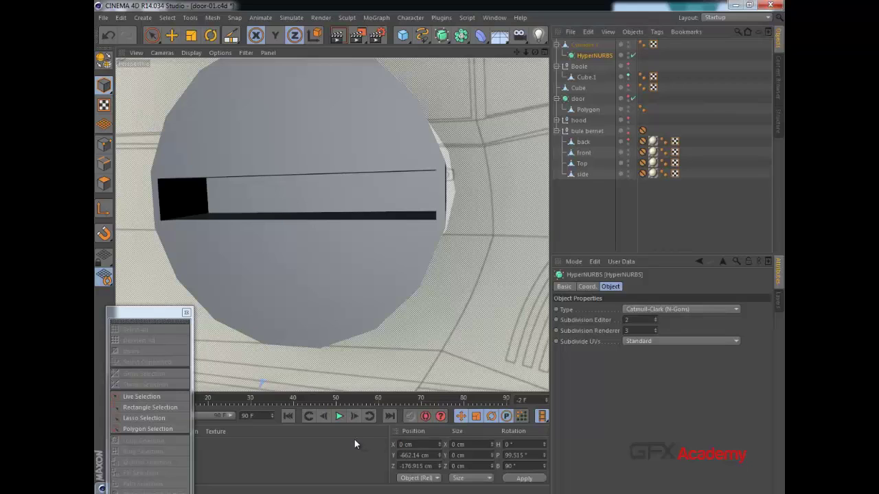
{"action": "left_click_drag", "start_coordinate": [433, 455], "coordinate": [413, 456]}
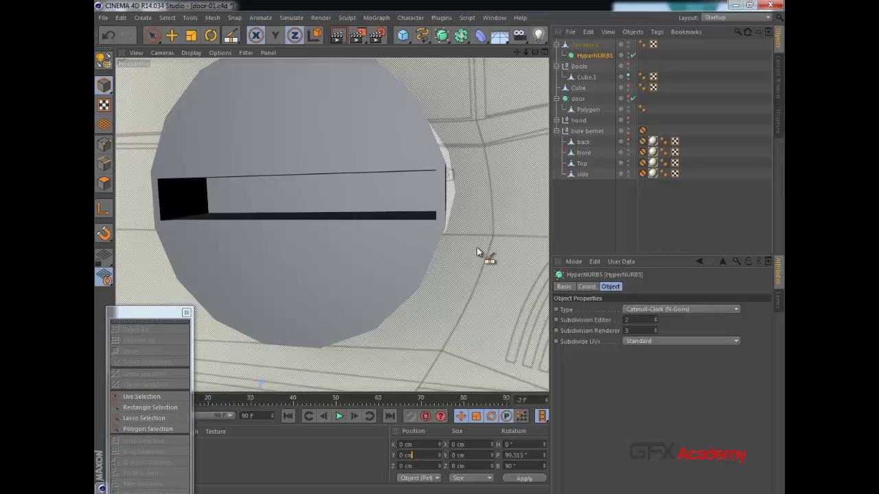
- Reverse the hierarchy so Cylinder.1 is a child of the HyperNURBS and gets smoothed
{"action": "double_click", "coordinate": [594, 55]}
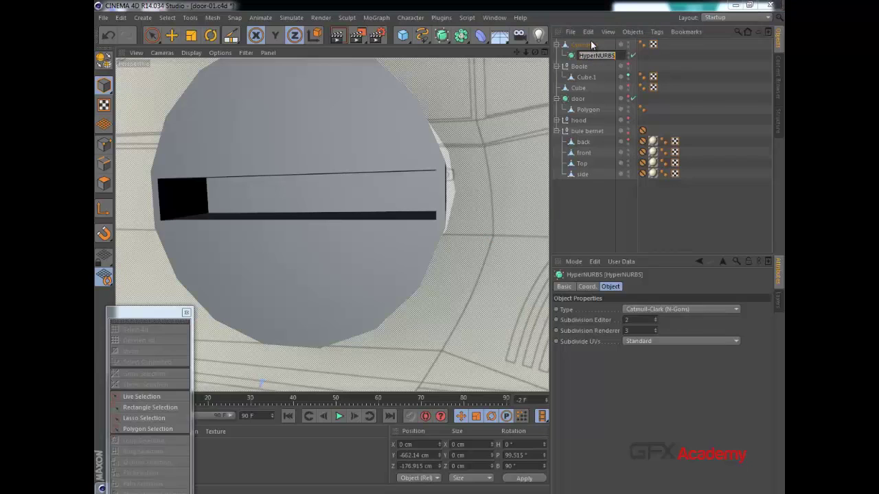
{"action": "left_click", "coordinate": [570, 59]}
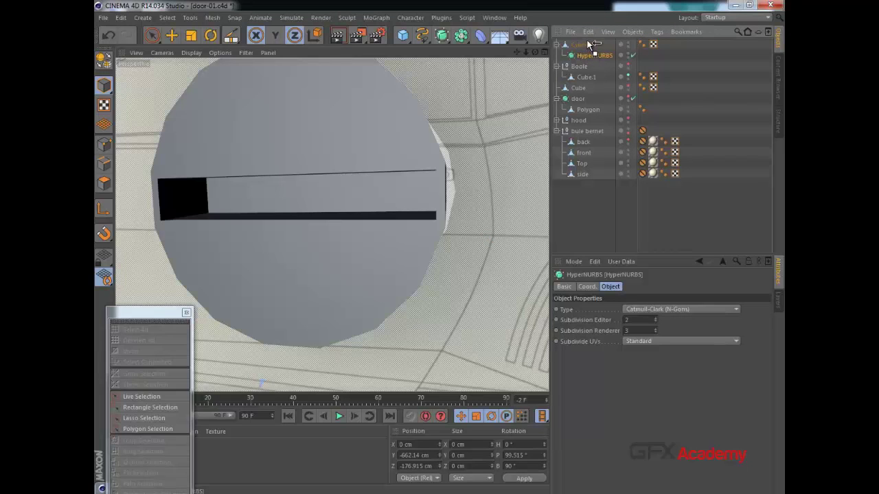
{"action": "left_click_drag", "start_coordinate": [594, 45], "coordinate": [591, 43]}
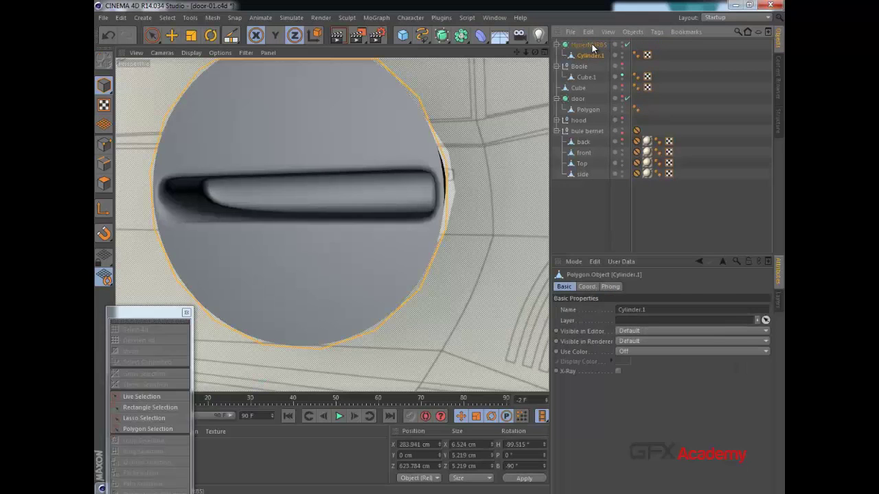
{"action": "left_click_drag", "start_coordinate": [348, 178], "coordinate": [388, 164], "text": "alt"}
- Disable the HyperNURBS and knife a straight line across the slot's lower wall near its left end, from back edge to front edge
{"action": "left_click", "coordinate": [626, 43]}
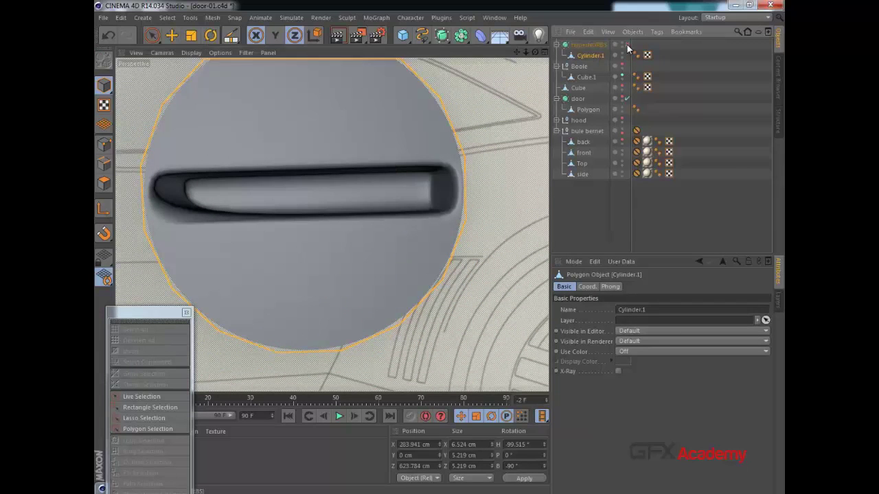
{"action": "left_click", "coordinate": [104, 144]}
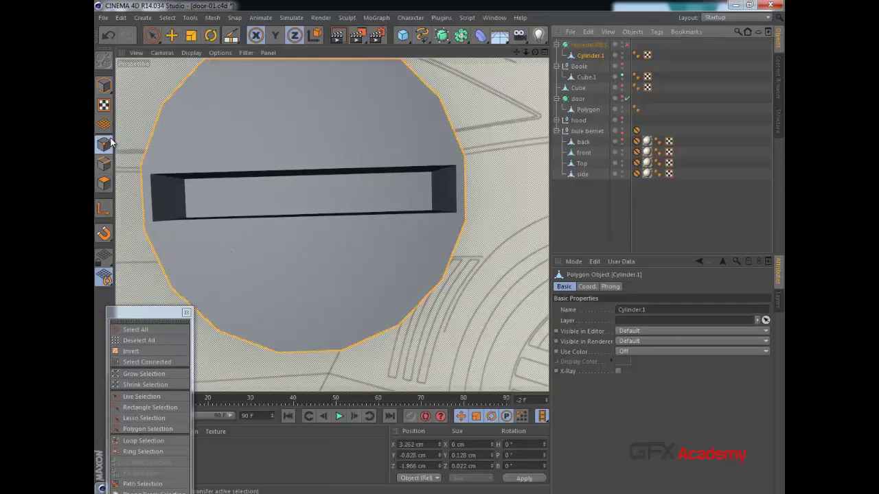
{"action": "left_click_drag", "start_coordinate": [227, 206], "coordinate": [204, 229], "text": "alt"}
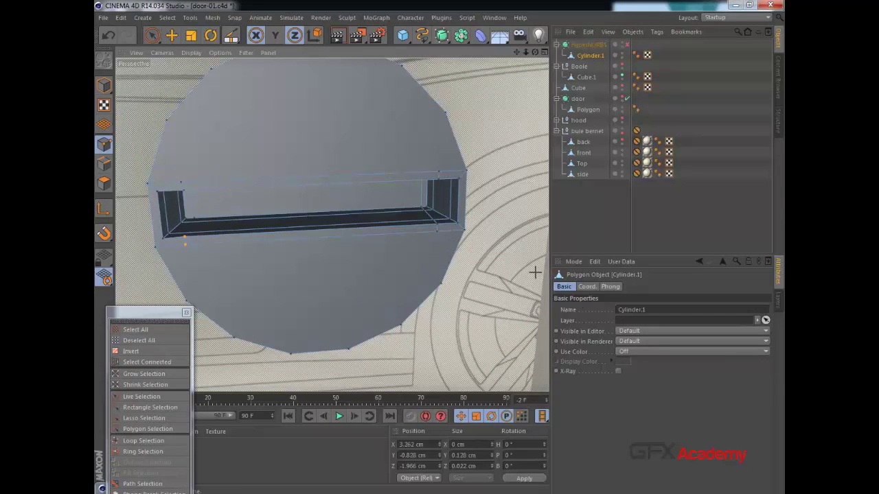
{"action": "key", "text": "k"}
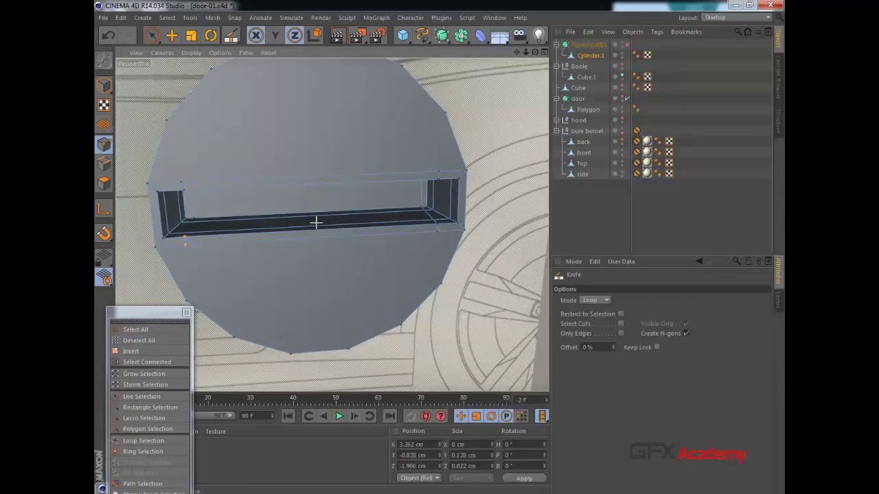
{"action": "left_click", "coordinate": [599, 299]}
{"action": "left_click", "coordinate": [589, 309]}
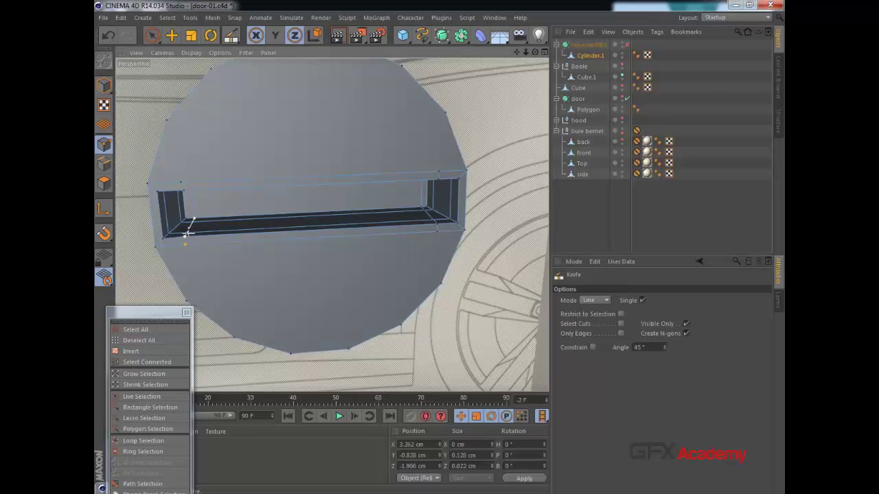
- Re-enable the HyperNURBS on the lock cylinder and check the smoothed key slot
{"action": "left_click", "coordinate": [626, 45]}
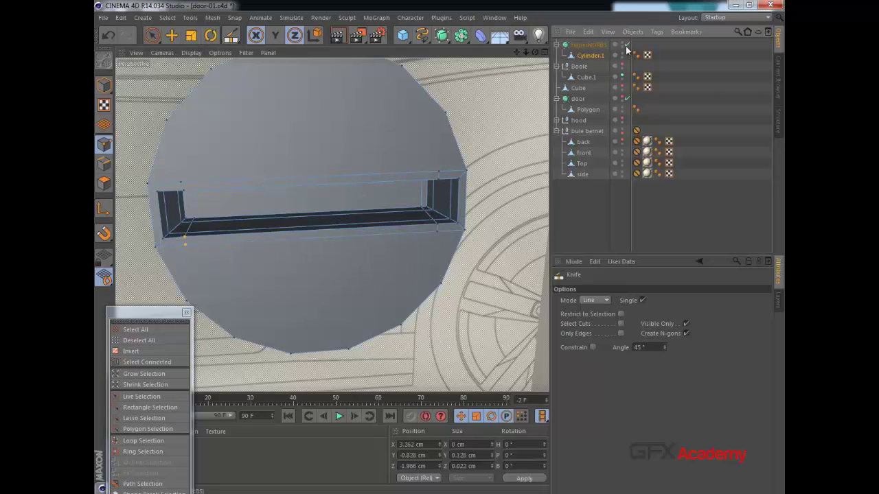
{"action": "left_click_drag", "start_coordinate": [364, 131], "coordinate": [386, 124], "text": "alt"}
{"action": "left_click_drag", "start_coordinate": [375, 160], "coordinate": [364, 154], "text": "alt"}
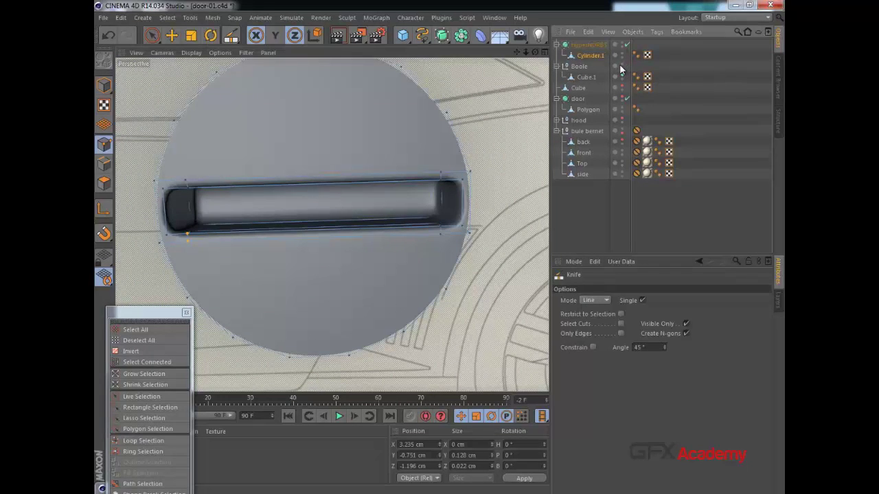
- Turn off the X-Ray display of Cube.1 under the Boole null
{"action": "left_click", "coordinate": [578, 65]}
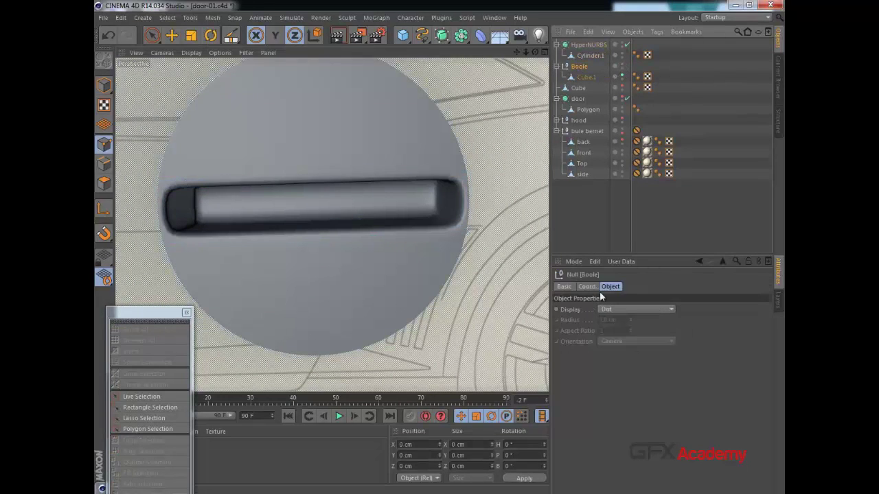
{"action": "left_click", "coordinate": [583, 77]}
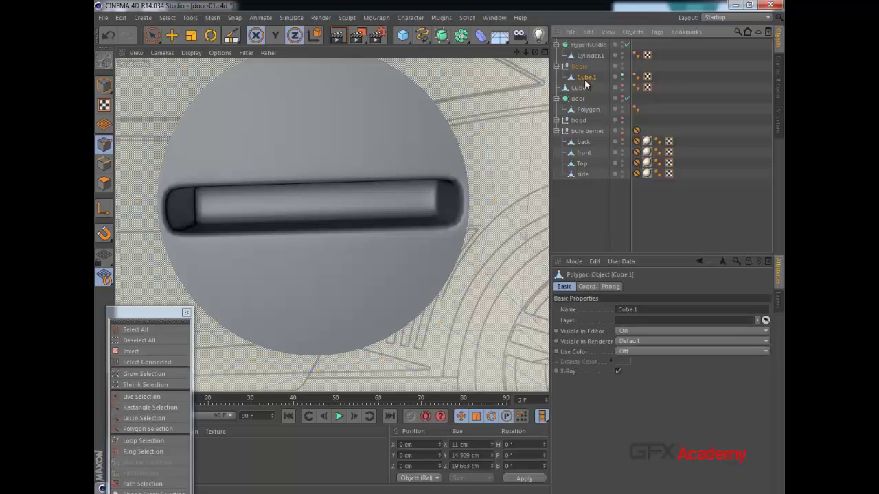
{"action": "left_click", "coordinate": [617, 372]}
{"action": "scroll", "coordinate": [460, 240], "scroll_direction": "down", "scroll_amount": 6}
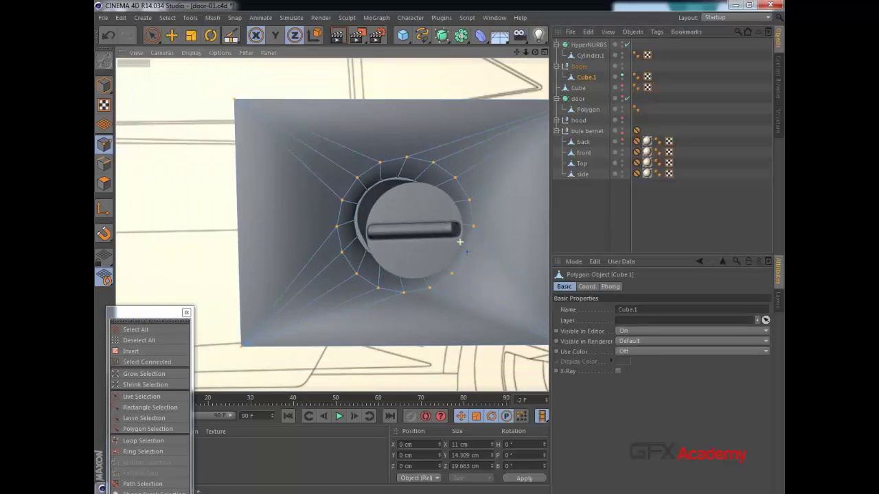
{"action": "mouse_move", "coordinate": [436, 280]}
{"action": "left_mouse_down", "text": "alt"}
{"action": "mouse_move", "coordinate": [338, 261]}
{"action": "mouse_move", "coordinate": [354, 221]}
{"action": "mouse_move", "coordinate": [516, 250]}
{"action": "mouse_move", "coordinate": [468, 254]}
{"action": "left_mouse_up", "text": "alt"}
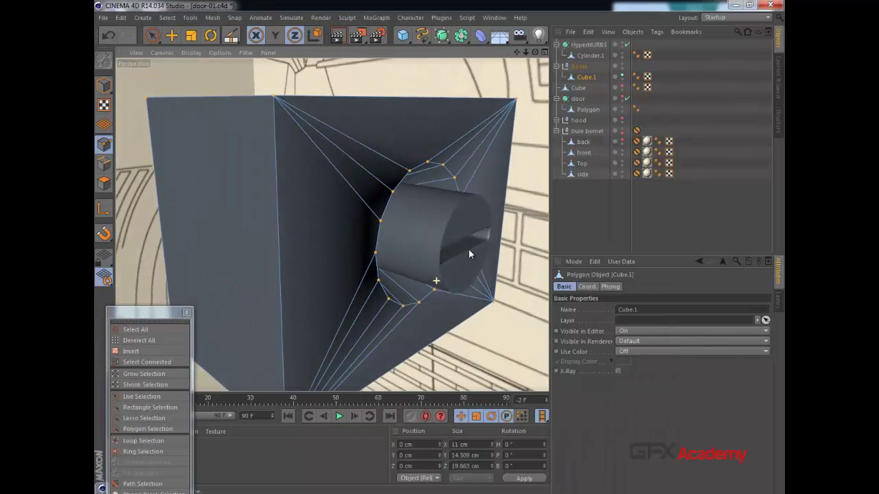
- Move Cylinder.1 as a whole object along its axis deeper into the cube's round hole, to about Y -1.695 cm
{"action": "left_click", "coordinate": [172, 36]}
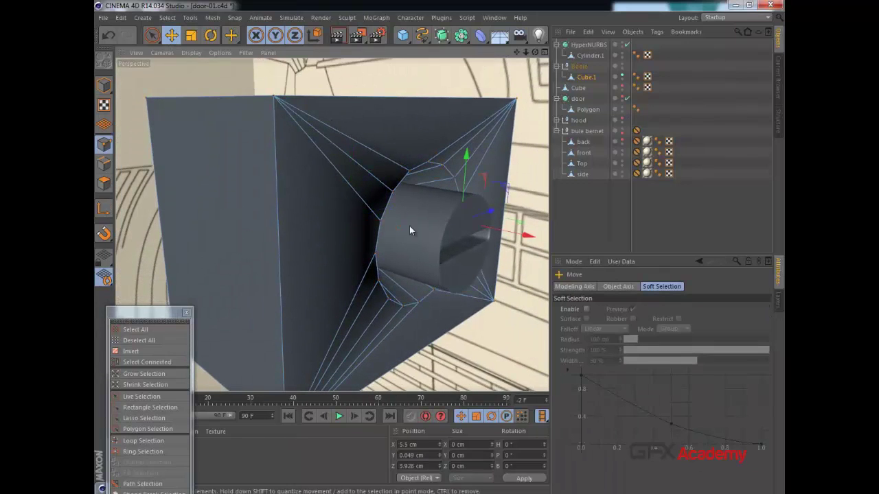
{"action": "left_click", "coordinate": [587, 44]}
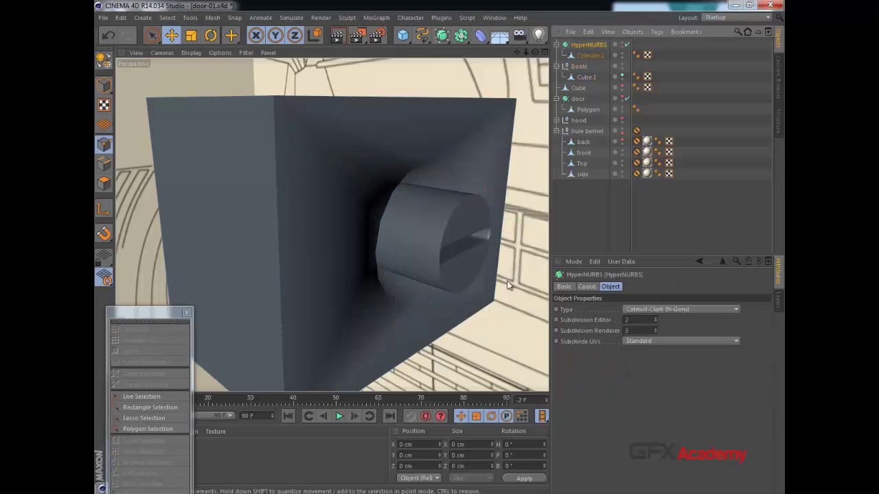
{"action": "left_click", "coordinate": [592, 55]}
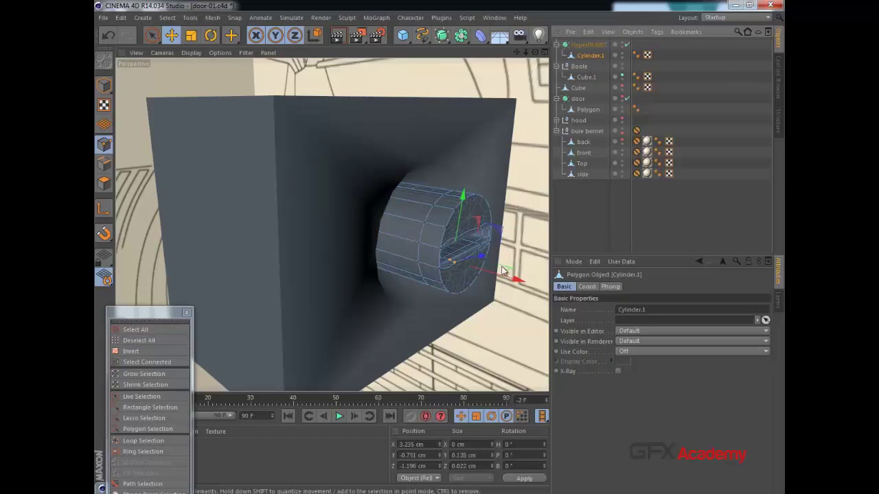
{"action": "left_click", "coordinate": [104, 85]}
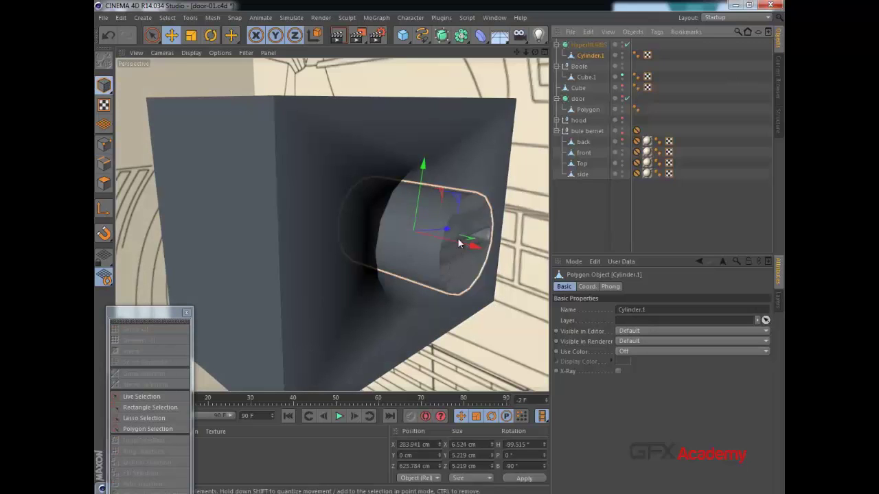
{"action": "left_click_drag", "start_coordinate": [460, 248], "coordinate": [433, 238]}
- Scale Cylinder.1 uniformly to adjust how it fits the cube's round hole
{"action": "left_click_drag", "start_coordinate": [376, 250], "coordinate": [222, 212], "text": "alt"}
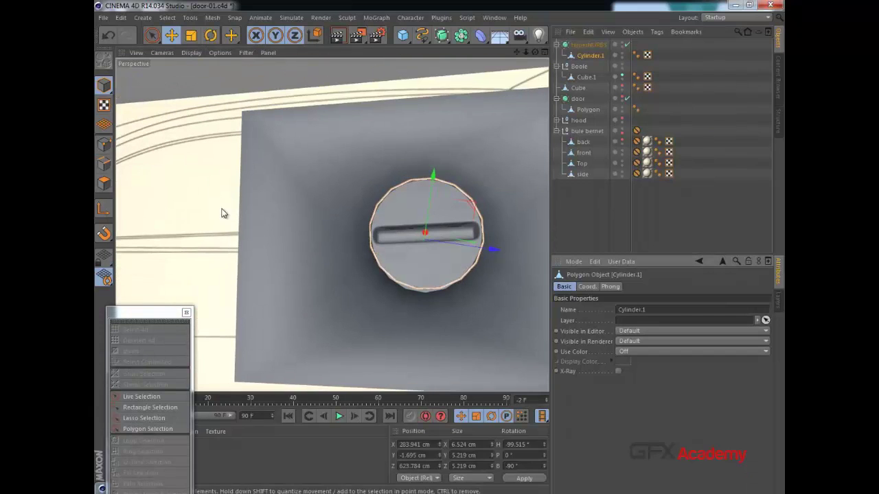
{"action": "left_click", "coordinate": [191, 35]}
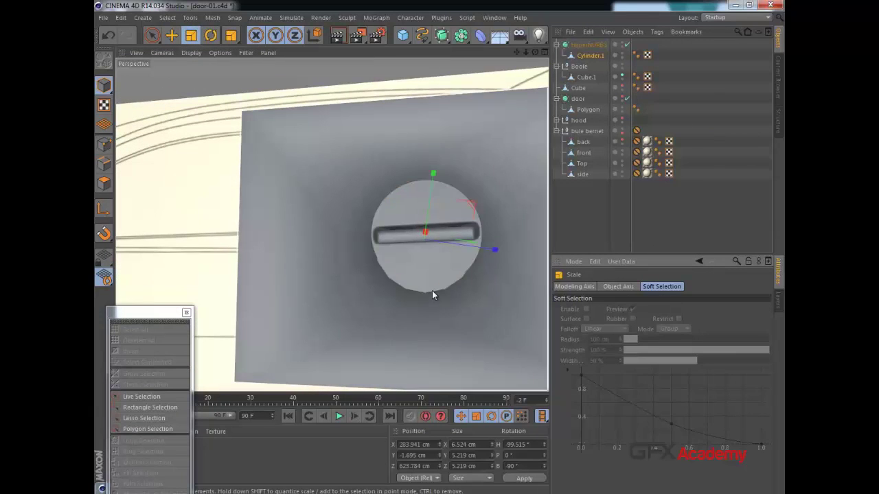
{"action": "left_click_drag", "start_coordinate": [422, 255], "coordinate": [445, 263]}
- Cut two loops around Cube.1 with the Knife in Loop mode, one near the face with the hole and one near the opposite face
{"action": "left_click", "coordinate": [580, 67]}
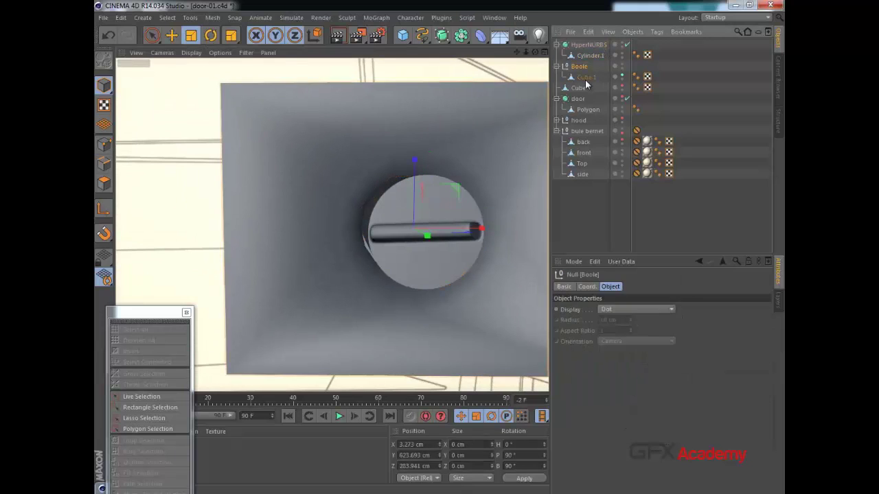
{"action": "left_click", "coordinate": [586, 78]}
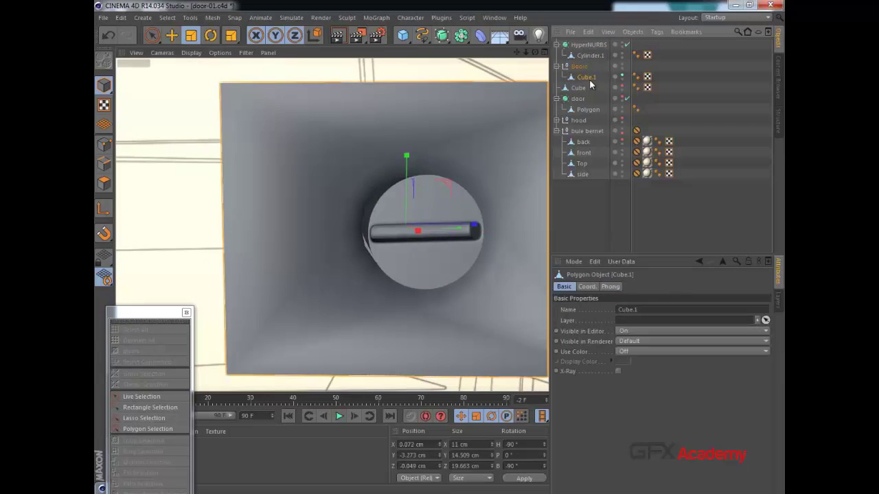
{"action": "left_click", "coordinate": [622, 75]}
{"action": "left_click", "coordinate": [622, 76]}
{"action": "left_click", "coordinate": [108, 145]}
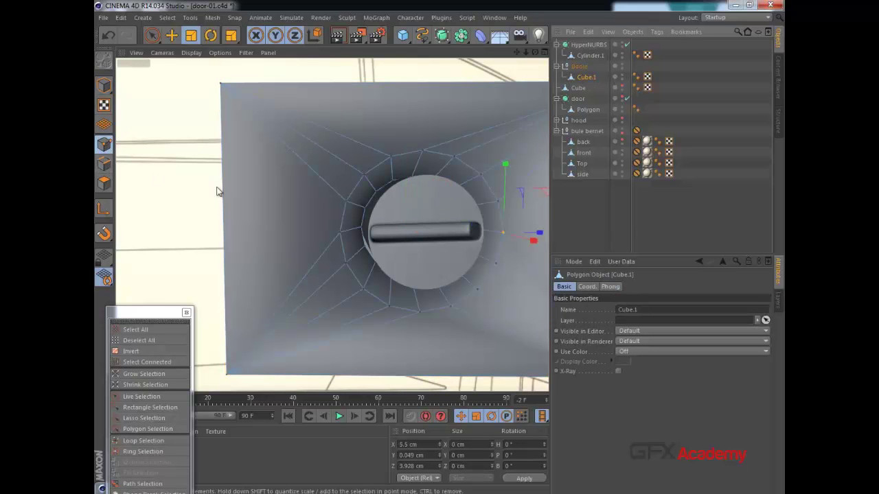
{"action": "left_click_drag", "start_coordinate": [259, 182], "coordinate": [193, 185], "text": "alt"}
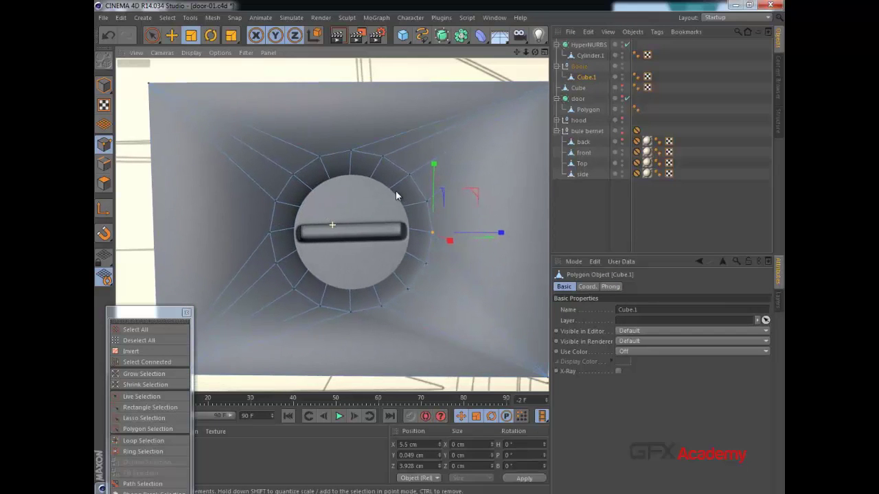
{"action": "left_click_drag", "start_coordinate": [396, 189], "coordinate": [295, 236], "text": "alt"}
{"action": "left_click_drag", "start_coordinate": [173, 206], "coordinate": [169, 205], "text": "alt"}
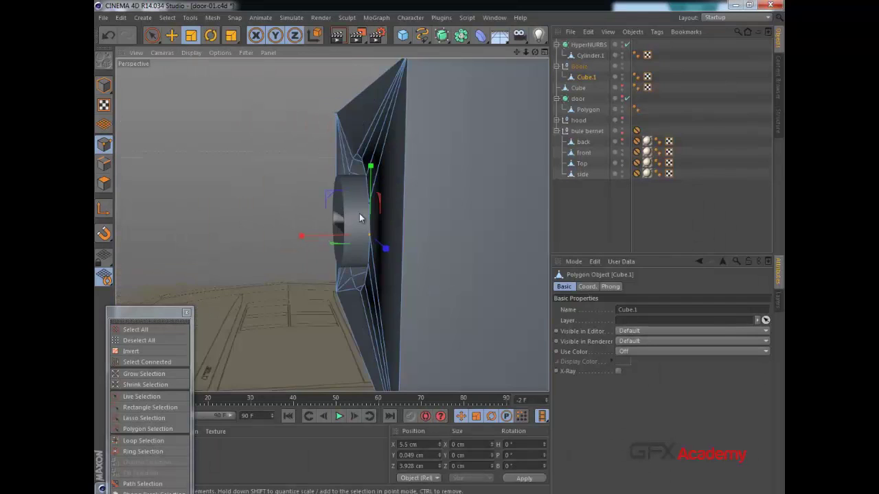
{"action": "middle_click_drag", "start_coordinate": [360, 215], "coordinate": [329, 221], "text": "alt"}
{"action": "right_click_drag", "start_coordinate": [379, 198], "coordinate": [429, 241], "text": "alt"}
{"action": "left_click_drag", "start_coordinate": [428, 244], "coordinate": [401, 265], "text": "alt"}
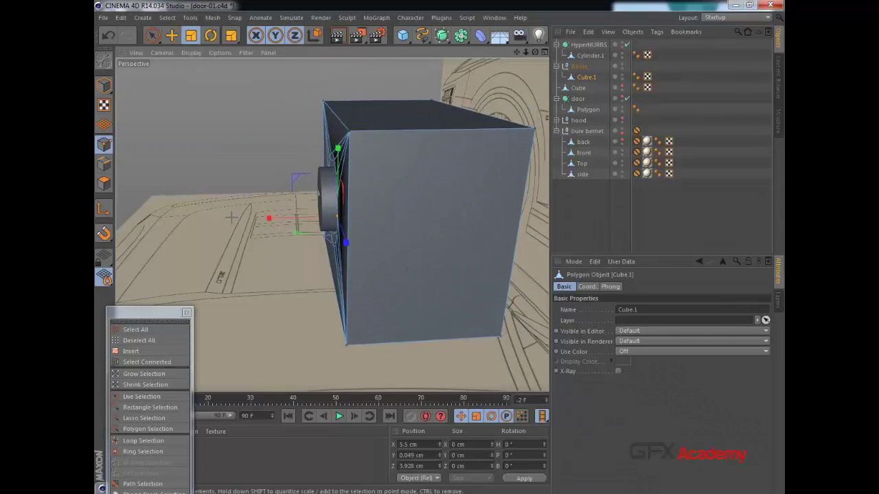
{"action": "key", "text": "k"}
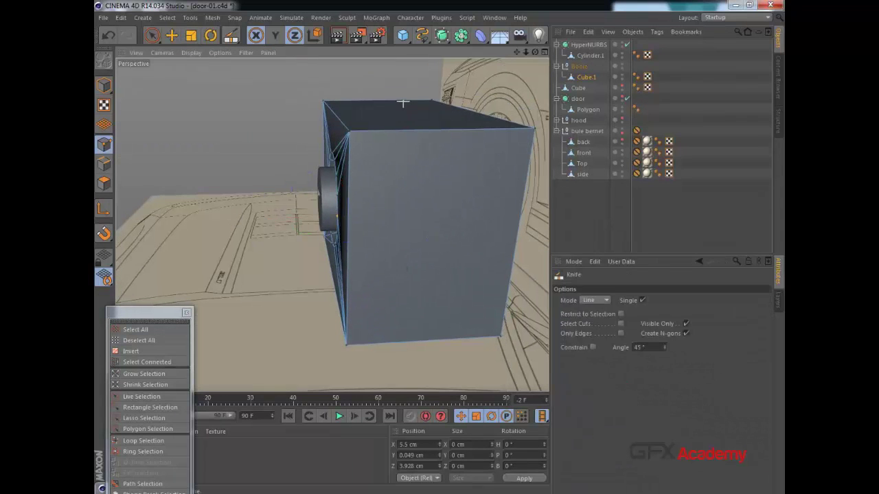
{"action": "left_click", "coordinate": [595, 300]}
{"action": "left_click", "coordinate": [600, 343]}
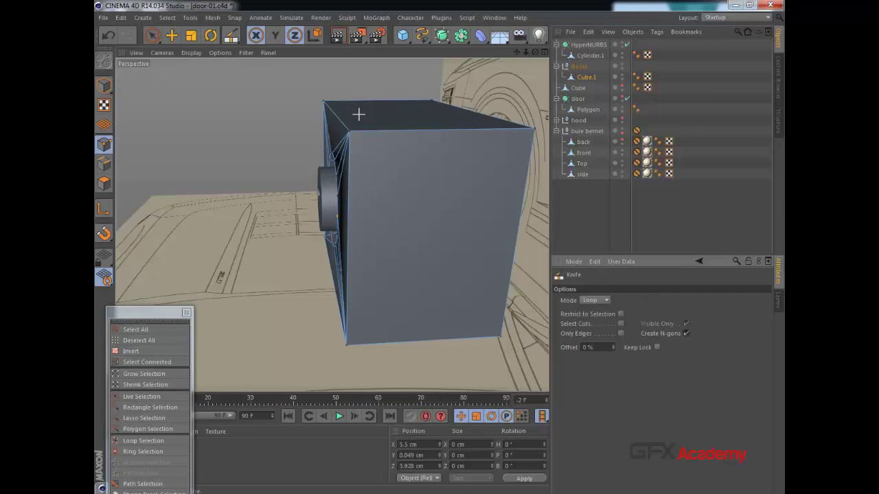
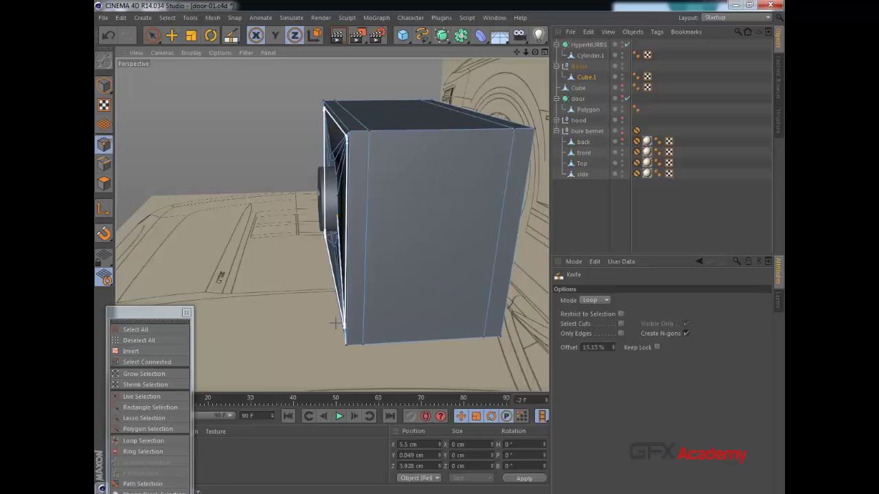
- Set the Knife to Line mode and cut across one side face of Cube.1 just below its upper edge
{"action": "left_click_drag", "start_coordinate": [425, 280], "coordinate": [524, 272], "text": "alt"}
{"action": "middle_click_drag", "start_coordinate": [448, 336], "coordinate": [470, 261], "text": "alt"}
{"action": "mouse_move", "coordinate": [470, 261]}
{"action": "left_mouse_down", "text": "alt"}
{"action": "mouse_move", "coordinate": [457, 268]}
{"action": "mouse_move", "coordinate": [465, 271]}
{"action": "left_mouse_up", "text": "alt"}
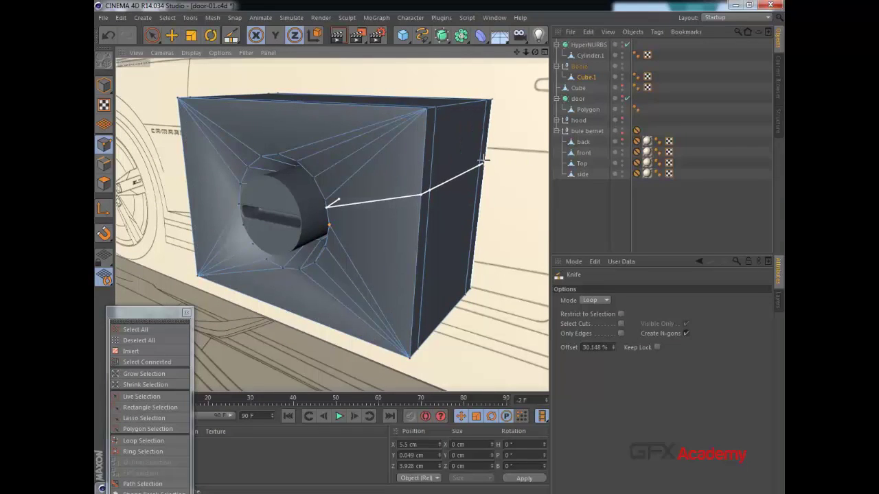
{"action": "left_click", "coordinate": [597, 300]}
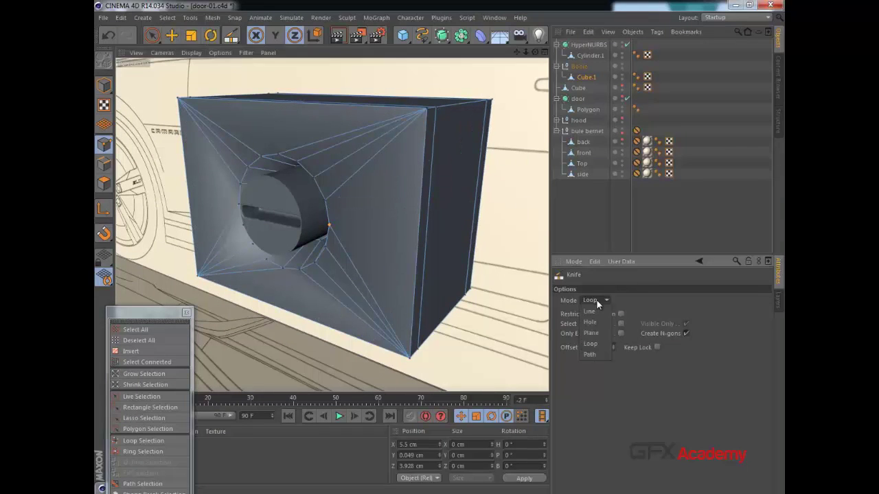
{"action": "left_click", "coordinate": [593, 311]}
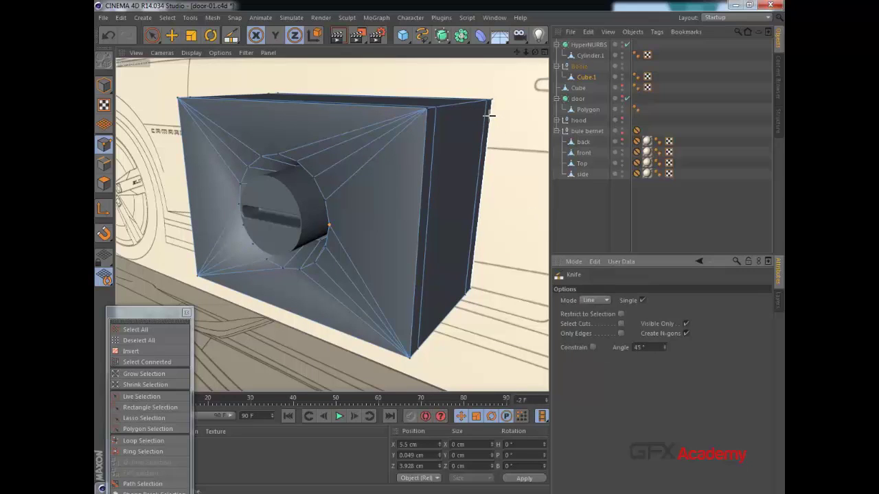
{"action": "mouse_move", "coordinate": [490, 116]}
{"action": "left_mouse_down"}
{"action": "mouse_move", "coordinate": [419, 147]}
{"action": "mouse_move", "coordinate": [398, 120]}
{"action": "mouse_move", "coordinate": [428, 124]}
{"action": "left_mouse_up"}
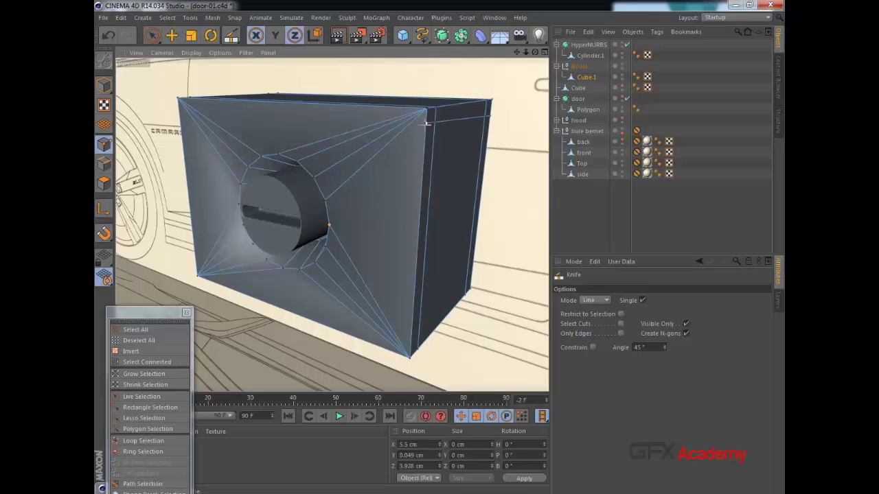
- Continue the upper cut across the face with the round hole, just below its upper edge
{"action": "left_click_drag", "start_coordinate": [381, 155], "coordinate": [432, 160], "text": "alt"}
{"action": "left_click_drag", "start_coordinate": [349, 173], "coordinate": [332, 225], "text": "alt"}
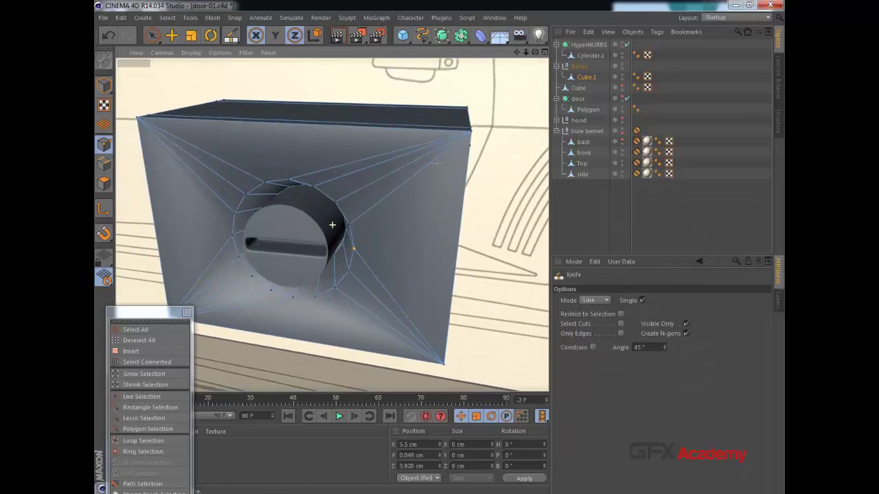
{"action": "left_click_drag", "start_coordinate": [472, 147], "coordinate": [137, 130]}
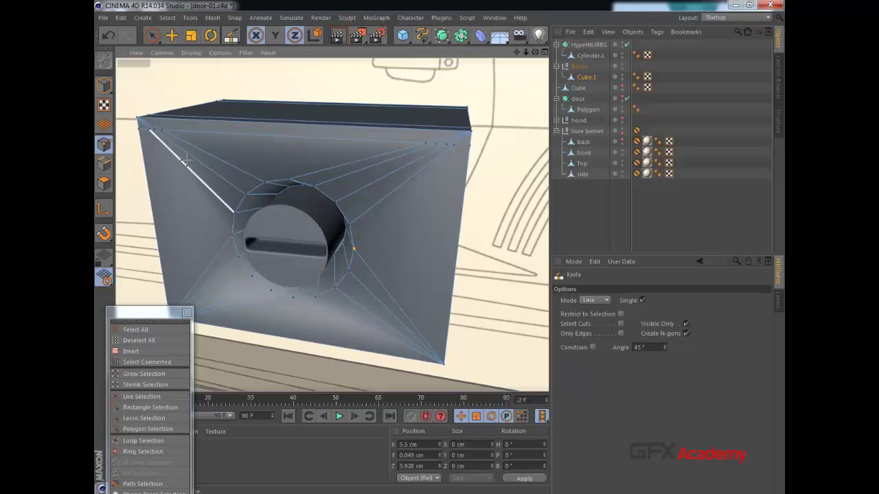
- Complete the upper cut around Cube.1 across the other side face and the back face
{"action": "left_click_drag", "start_coordinate": [197, 147], "coordinate": [306, 194], "text": "alt"}
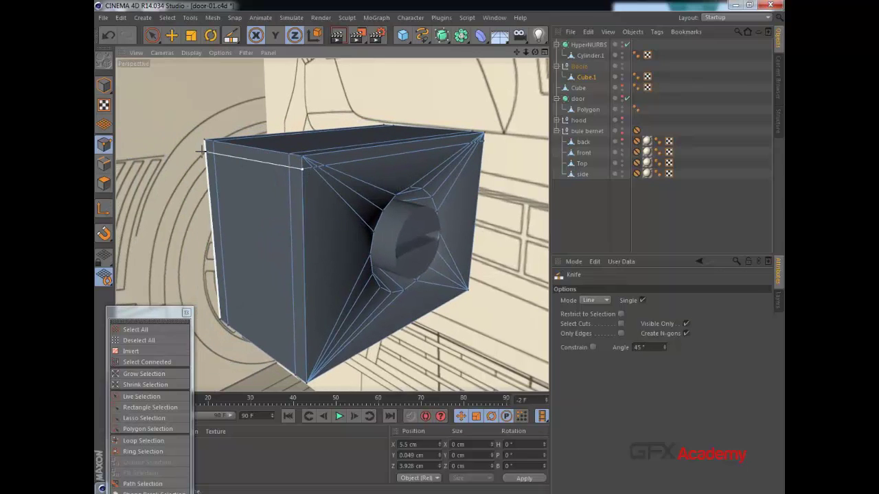
{"action": "left_click_drag", "start_coordinate": [227, 186], "coordinate": [332, 214], "text": "alt"}
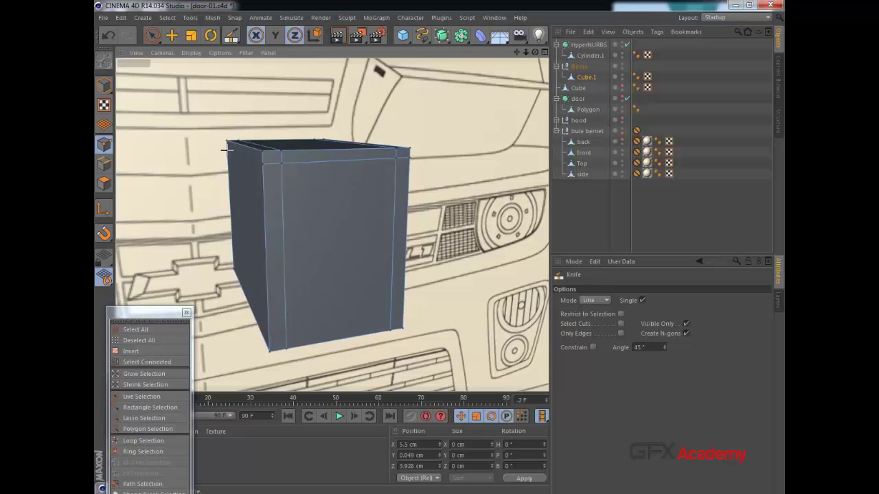
{"action": "left_click_drag", "start_coordinate": [298, 227], "coordinate": [257, 320], "text": "alt"}
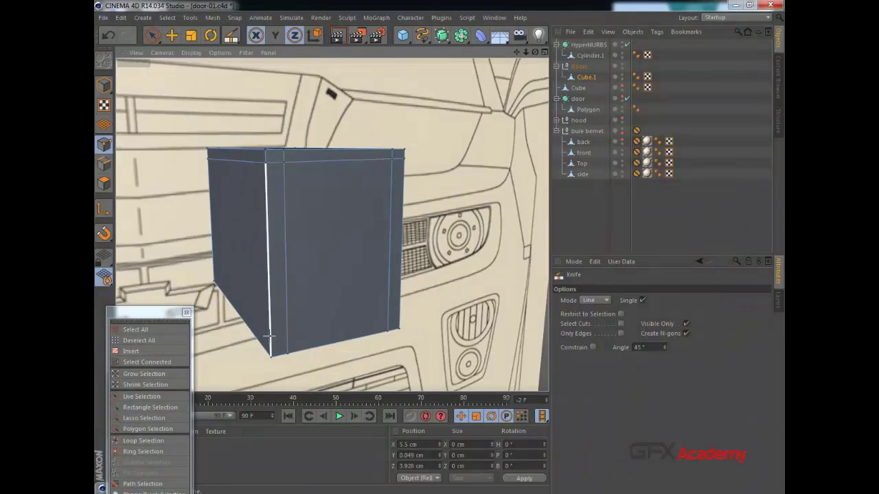
- Cut a line around all four upright faces of Cube.1 just above the lower edge with the Line Knife
{"action": "left_click_drag", "start_coordinate": [365, 335], "coordinate": [397, 319]}
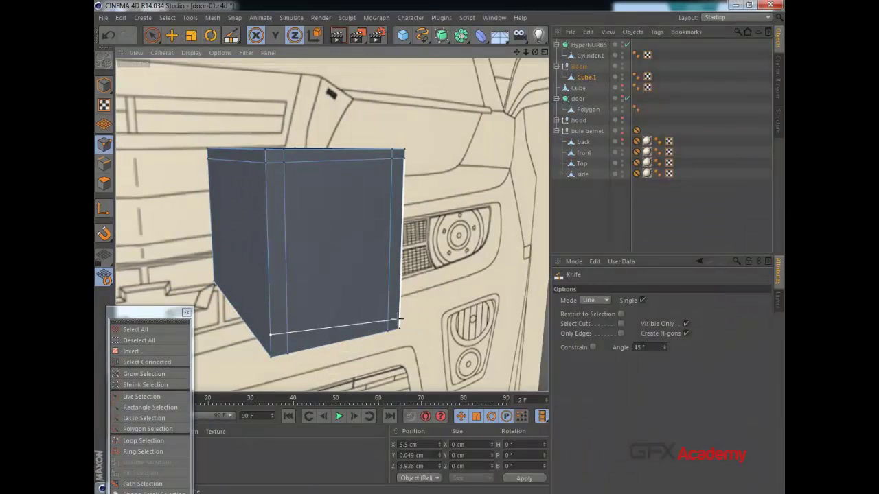
{"action": "mouse_move", "coordinate": [281, 331]}
{"action": "left_mouse_down", "text": "alt"}
{"action": "mouse_move", "coordinate": [251, 288]}
{"action": "mouse_move", "coordinate": [286, 269]}
{"action": "mouse_move", "coordinate": [247, 259]}
{"action": "mouse_move", "coordinate": [303, 260]}
{"action": "mouse_move", "coordinate": [353, 322]}
{"action": "mouse_move", "coordinate": [212, 281]}
{"action": "mouse_move", "coordinate": [336, 262]}
{"action": "left_mouse_up", "text": "alt"}
{"action": "mouse_move", "coordinate": [270, 249]}
{"action": "left_mouse_down", "text": "alt"}
{"action": "mouse_move", "coordinate": [320, 249]}
{"action": "mouse_move", "coordinate": [331, 237]}
{"action": "left_mouse_up", "text": "alt"}
{"action": "mouse_move", "coordinate": [332, 225]}
{"action": "left_mouse_down", "text": "alt"}
{"action": "mouse_move", "coordinate": [263, 246]}
{"action": "mouse_move", "coordinate": [361, 237]}
{"action": "mouse_move", "coordinate": [294, 299]}
{"action": "left_mouse_up", "text": "alt"}
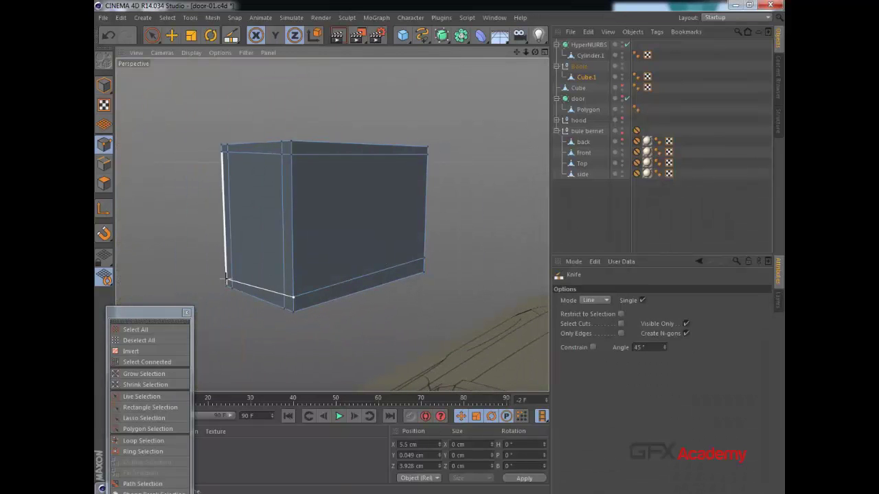
{"action": "mouse_move", "coordinate": [226, 280]}
{"action": "left_mouse_down", "text": "alt"}
{"action": "mouse_move", "coordinate": [275, 261]}
{"action": "mouse_move", "coordinate": [392, 255]}
{"action": "mouse_move", "coordinate": [329, 260]}
{"action": "mouse_move", "coordinate": [337, 259]}
{"action": "left_mouse_up", "text": "alt"}
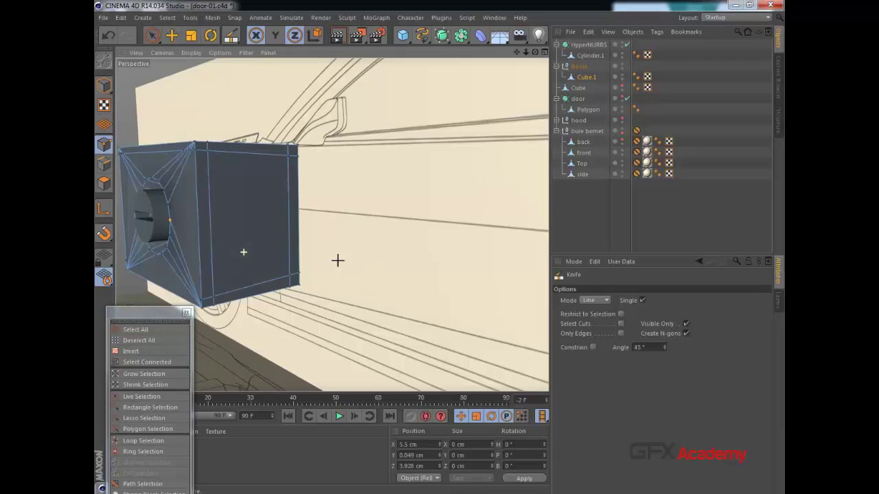
{"action": "mouse_move", "coordinate": [211, 258]}
{"action": "left_mouse_down", "text": "alt"}
{"action": "mouse_move", "coordinate": [134, 239]}
{"action": "mouse_move", "coordinate": [202, 245]}
{"action": "mouse_move", "coordinate": [275, 276]}
{"action": "left_mouse_up", "text": "alt"}
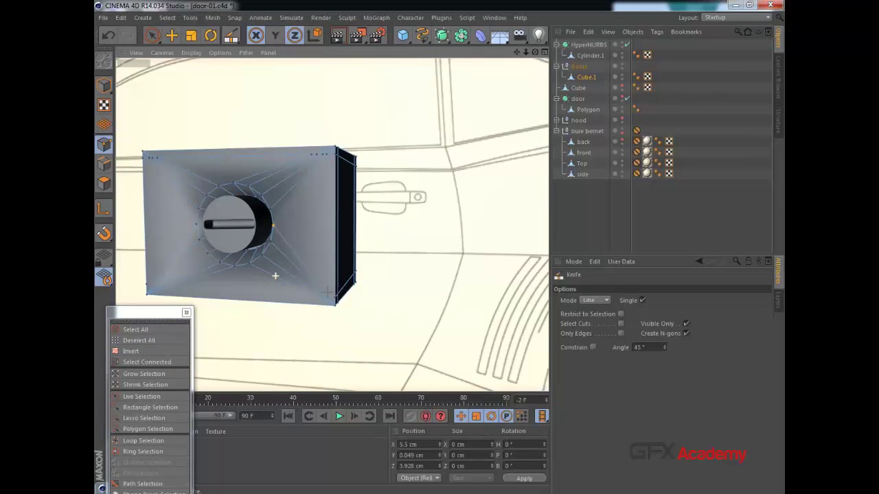
{"action": "left_click", "coordinate": [142, 286]}
{"action": "scroll", "coordinate": [291, 250], "scroll_direction": "down", "scroll_amount": 2}
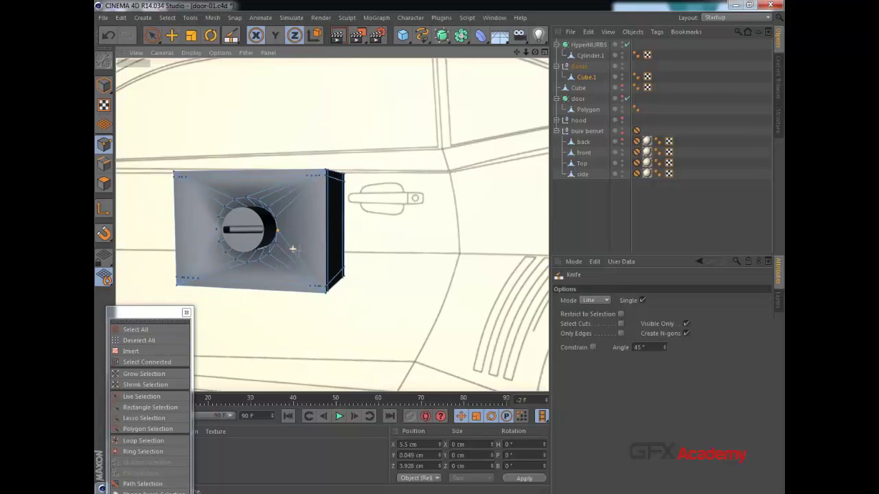
{"action": "scroll", "coordinate": [308, 248], "scroll_direction": "up", "scroll_amount": 2}
{"action": "scroll", "coordinate": [293, 230], "scroll_direction": "down", "scroll_amount": 1}
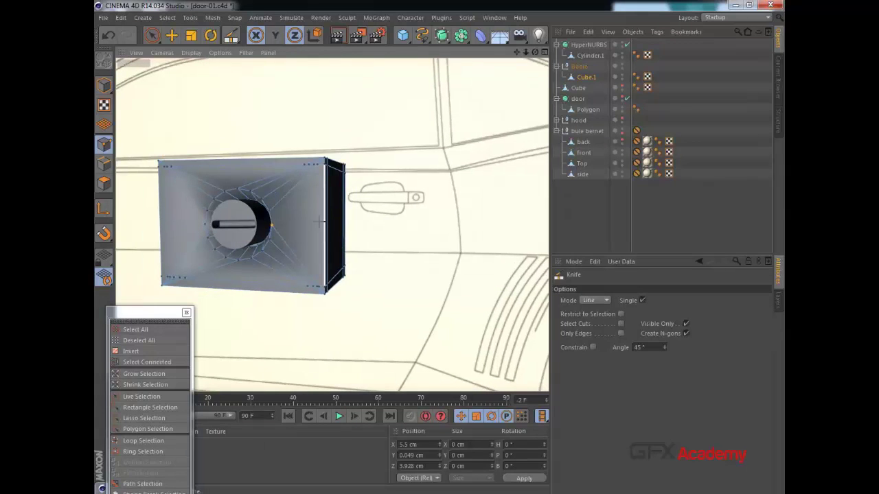
{"action": "scroll", "coordinate": [306, 222], "scroll_direction": "up", "scroll_amount": 1}
{"action": "scroll", "coordinate": [247, 206], "scroll_direction": "down", "scroll_amount": 1}
{"action": "scroll", "coordinate": [271, 217], "scroll_direction": "up", "scroll_amount": 1}
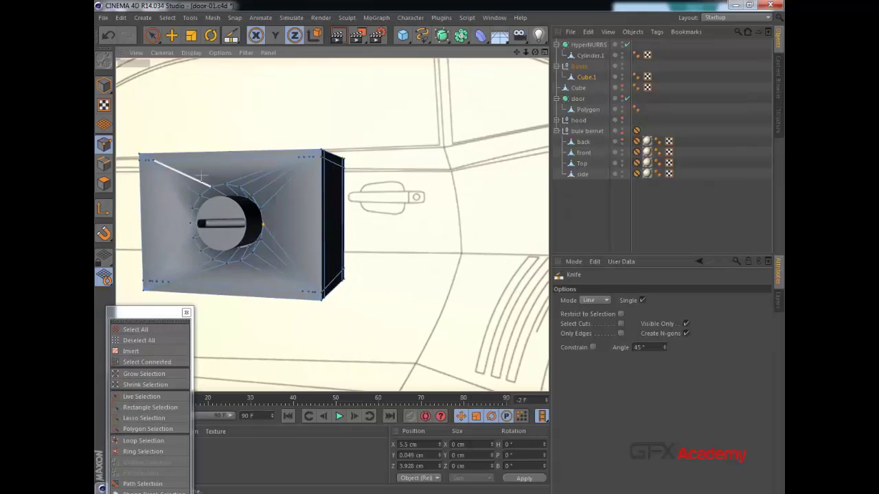
- Put the Boole group with Cube.1 under HyperNURBS and group it together with Cylinder.1 in a null
{"action": "scroll", "coordinate": [201, 175], "scroll_direction": "down", "scroll_amount": 1}
{"action": "middle_click_drag", "start_coordinate": [142, 183], "coordinate": [159, 186], "text": "alt"}
{"action": "left_click_drag", "start_coordinate": [158, 185], "coordinate": [152, 184], "text": "alt"}
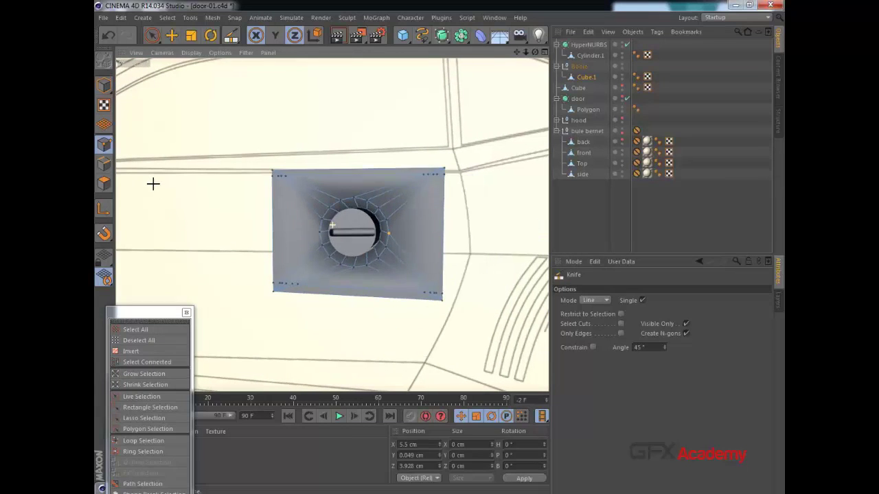
{"action": "key", "text": "space"}
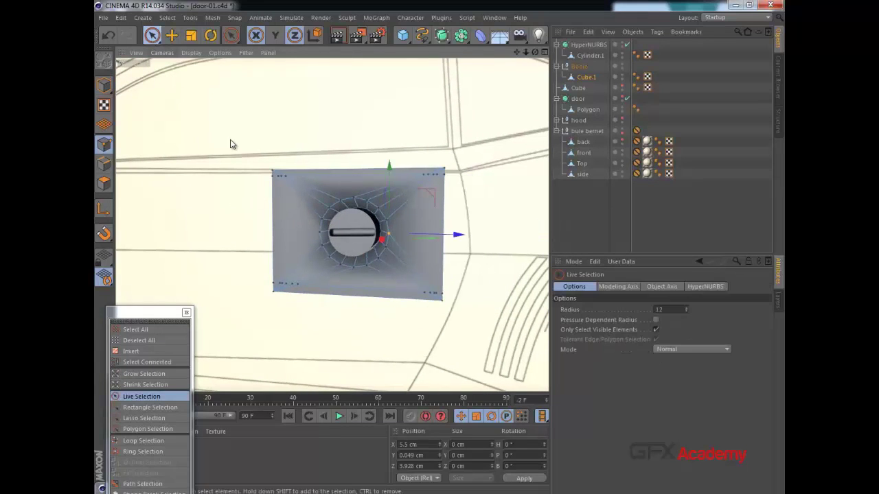
{"action": "left_click_drag", "start_coordinate": [423, 215], "coordinate": [405, 223], "text": "alt"}
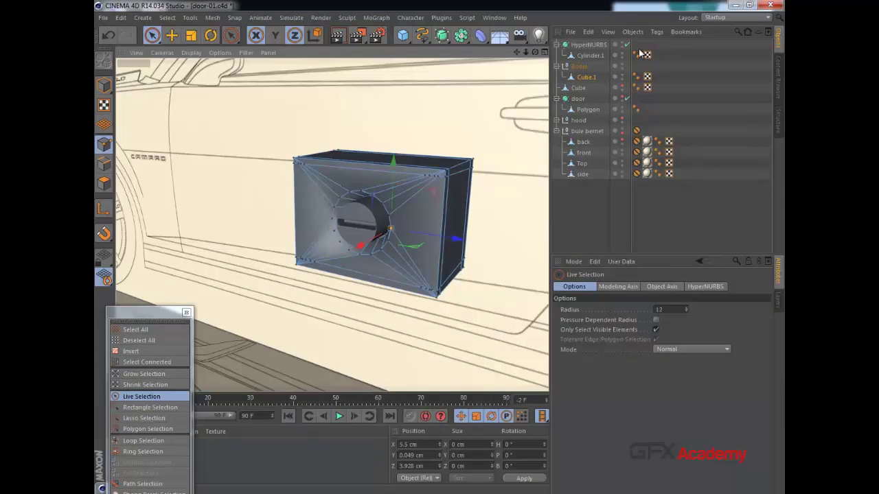
{"action": "left_click", "coordinate": [580, 67]}
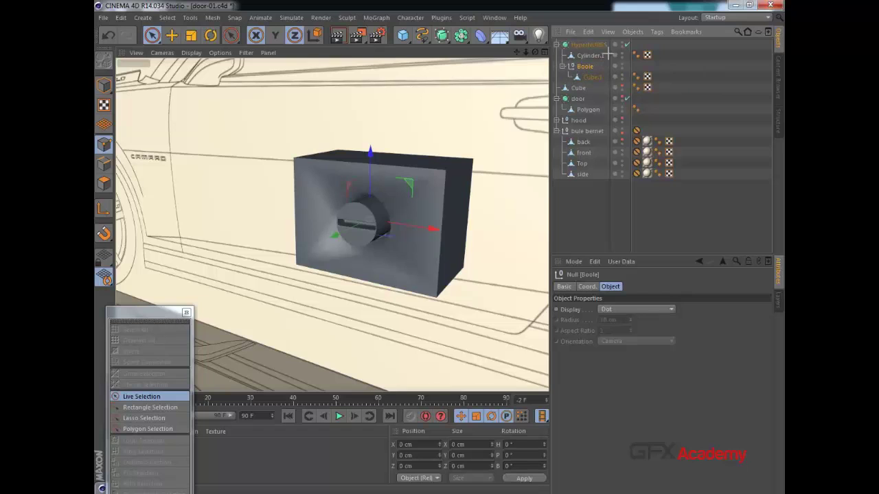
{"action": "left_click", "coordinate": [584, 56], "text": "ctrl"}
{"action": "right_click", "coordinate": [584, 57]}
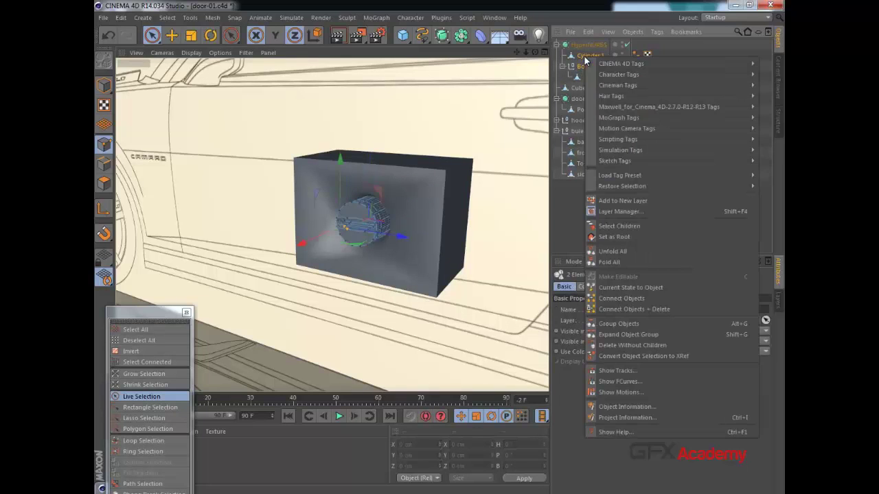
{"action": "left_click", "coordinate": [618, 324]}
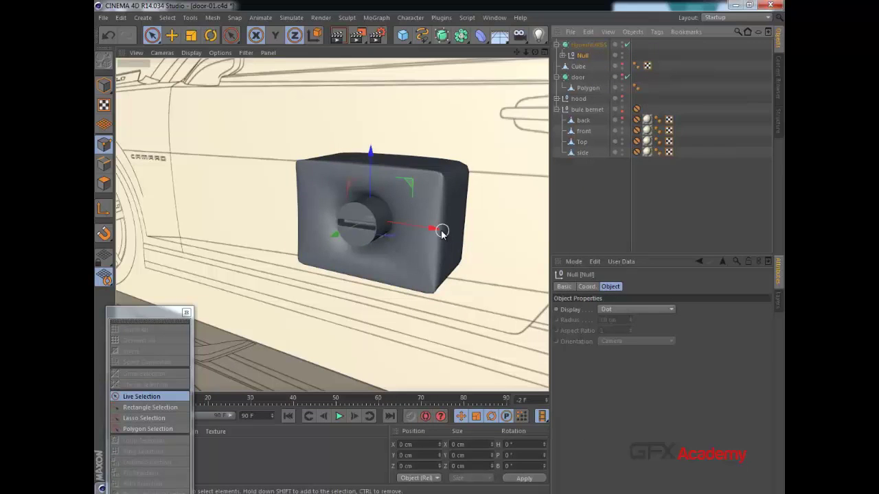
- Select Cube.1 inside the new null, check its smoothed shape, and turn off the HyperNURBS smoothing
{"action": "left_click_drag", "start_coordinate": [442, 233], "coordinate": [294, 221], "text": "alt"}
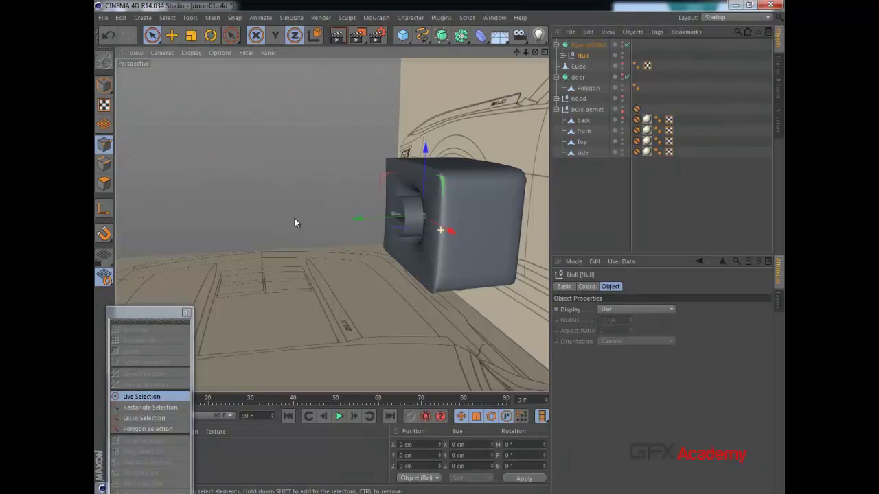
{"action": "left_click", "coordinate": [563, 56]}
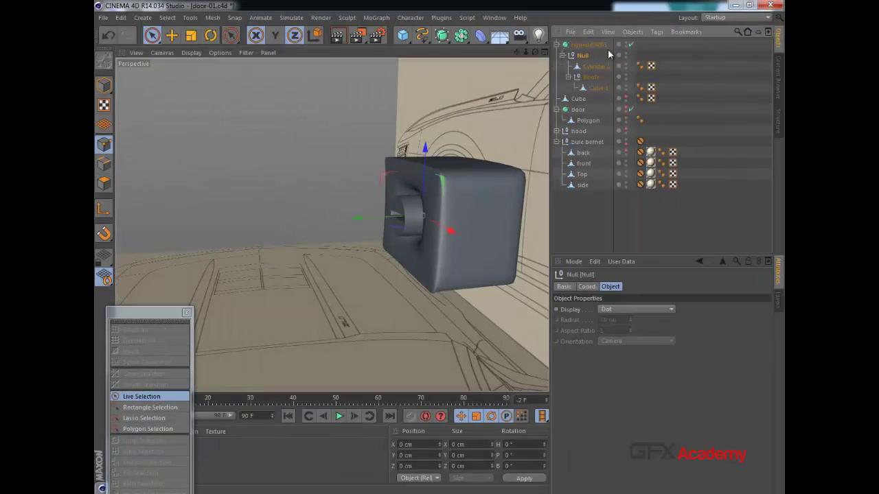
{"action": "left_click", "coordinate": [601, 86]}
{"action": "scroll", "coordinate": [467, 199], "scroll_direction": "up", "scroll_amount": 5}
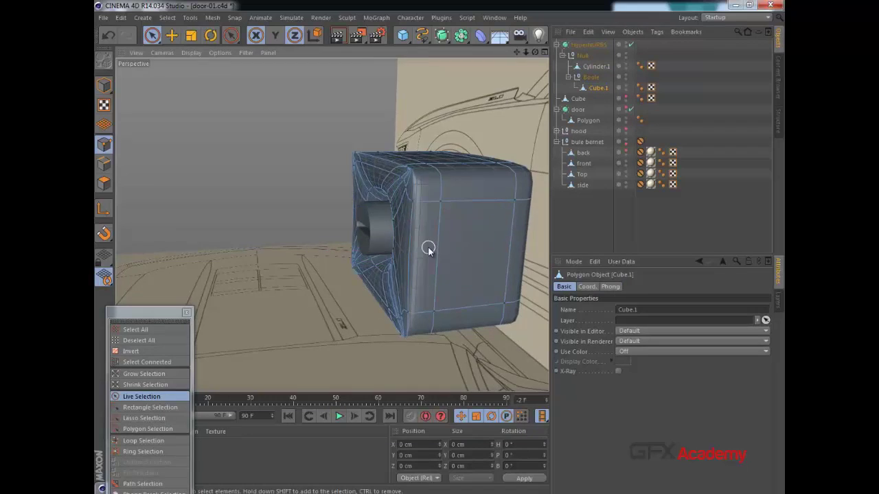
{"action": "left_click_drag", "start_coordinate": [428, 249], "coordinate": [409, 198], "text": "alt"}
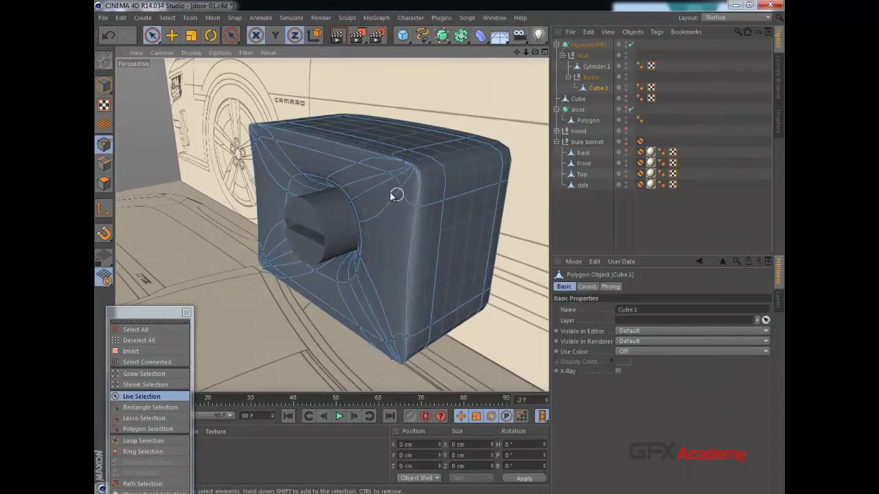
{"action": "left_click", "coordinate": [630, 44]}
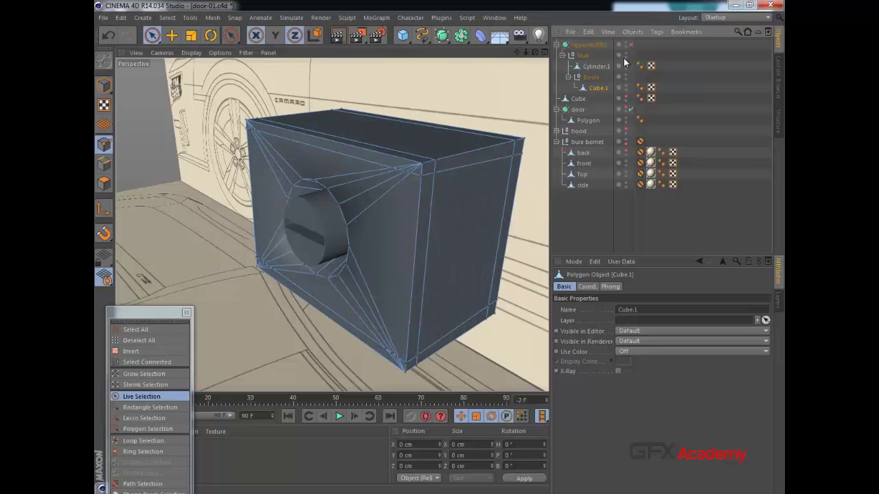
{"action": "scroll", "coordinate": [415, 173], "scroll_direction": "up", "scroll_amount": 5}
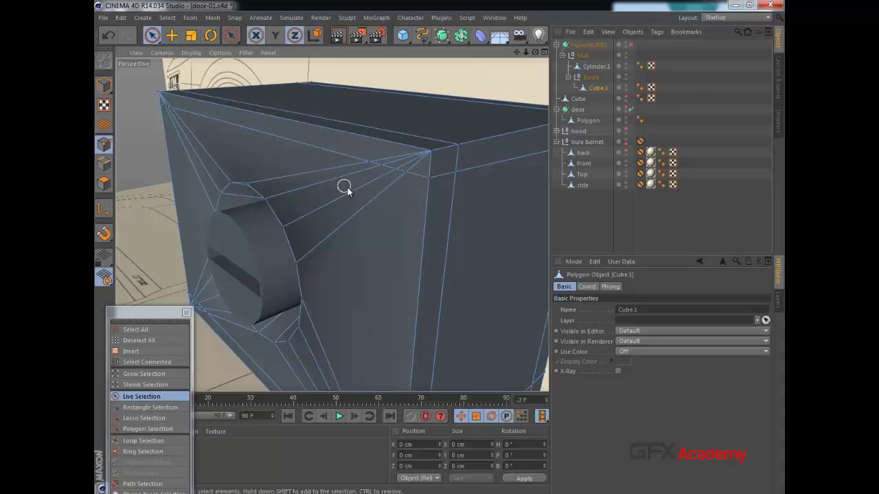
{"action": "mouse_move", "coordinate": [347, 187]}
{"action": "left_mouse_down", "text": "alt"}
{"action": "mouse_move", "coordinate": [424, 186]}
{"action": "mouse_move", "coordinate": [418, 160]}
{"action": "left_mouse_up", "text": "alt"}
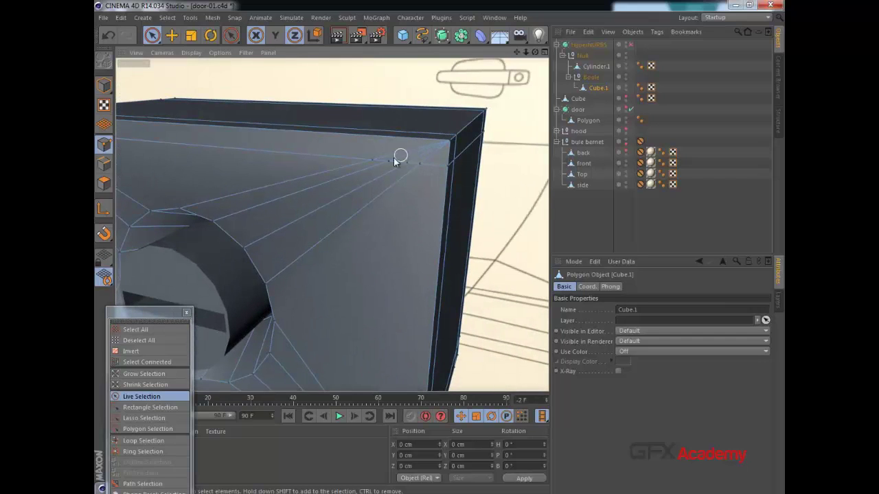
{"action": "mouse_move", "coordinate": [394, 157]}
{"action": "left_mouse_down", "text": "alt"}
{"action": "mouse_move", "coordinate": [382, 159]}
{"action": "mouse_move", "coordinate": [433, 161]}
{"action": "mouse_move", "coordinate": [402, 168]}
{"action": "left_mouse_up", "text": "alt"}
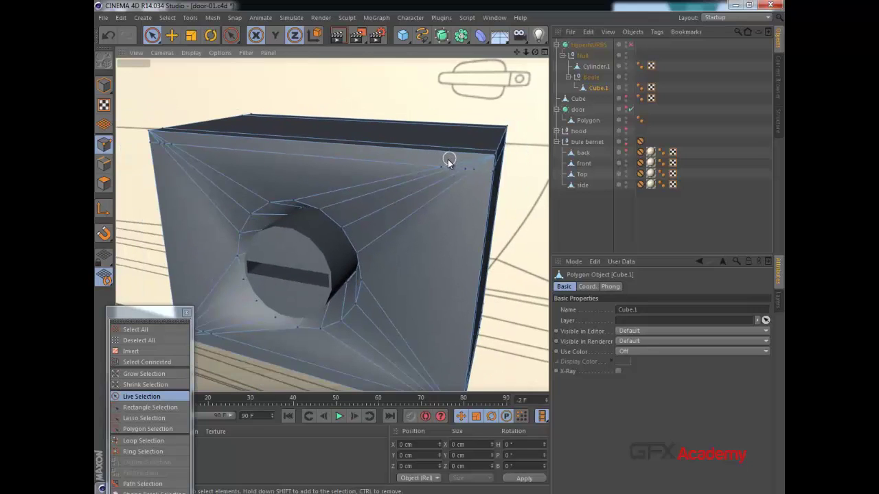
- Select the narrow strip polygons and corner slivers along the upper edge of the holed face and melt them into one polygon
{"action": "left_click", "coordinate": [104, 182]}
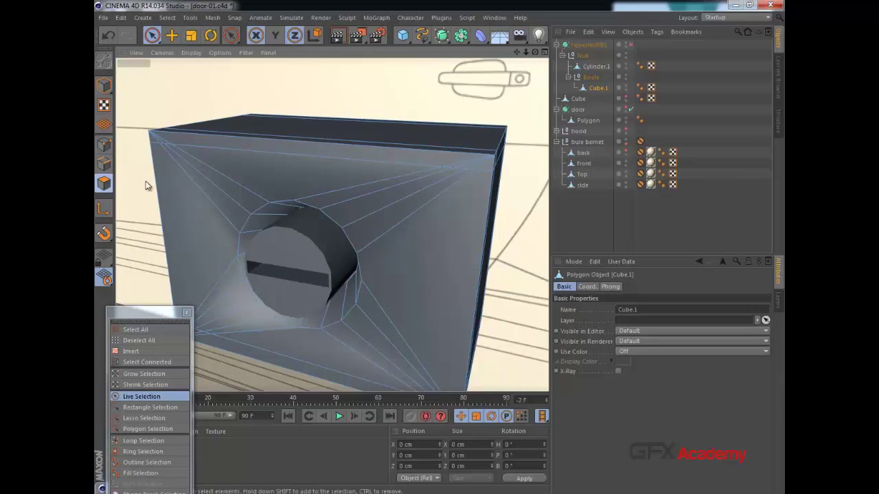
{"action": "scroll", "coordinate": [462, 159], "scroll_direction": "up", "scroll_amount": 2}
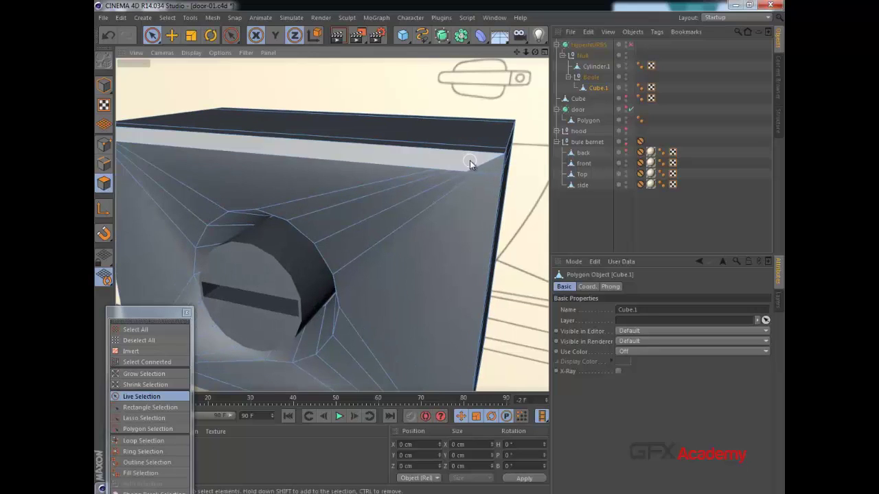
{"action": "left_click", "coordinate": [476, 162]}
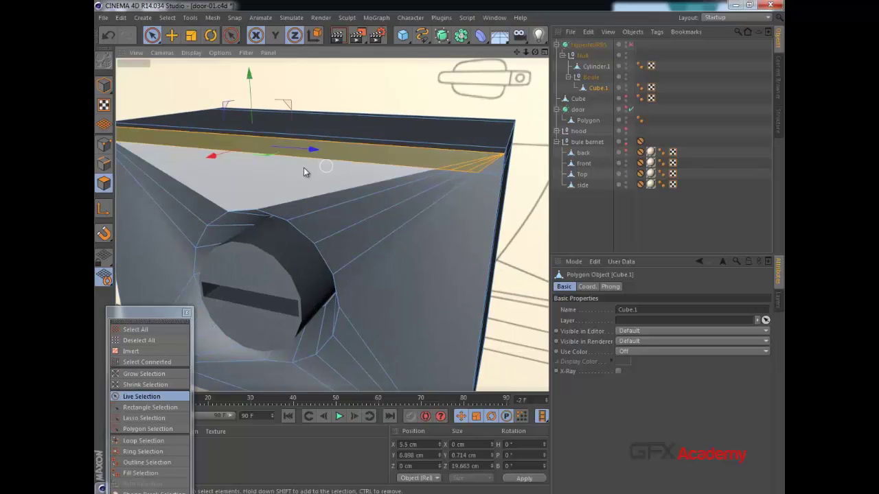
{"action": "mouse_move", "coordinate": [249, 159]}
{"action": "left_mouse_down", "text": "alt"}
{"action": "mouse_move", "coordinate": [220, 155]}
{"action": "mouse_move", "coordinate": [275, 166]}
{"action": "mouse_move", "coordinate": [237, 159]}
{"action": "left_mouse_up", "text": "alt"}
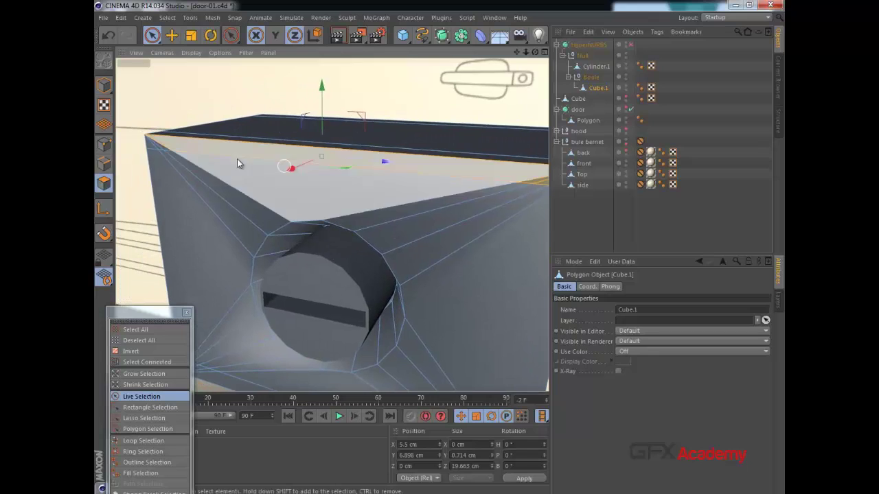
{"action": "right_click", "coordinate": [173, 146]}
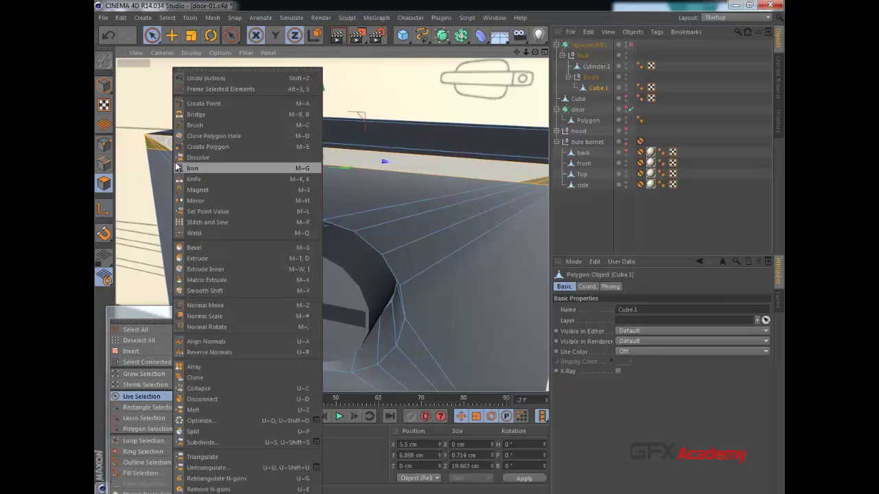
{"action": "left_click", "coordinate": [209, 410]}
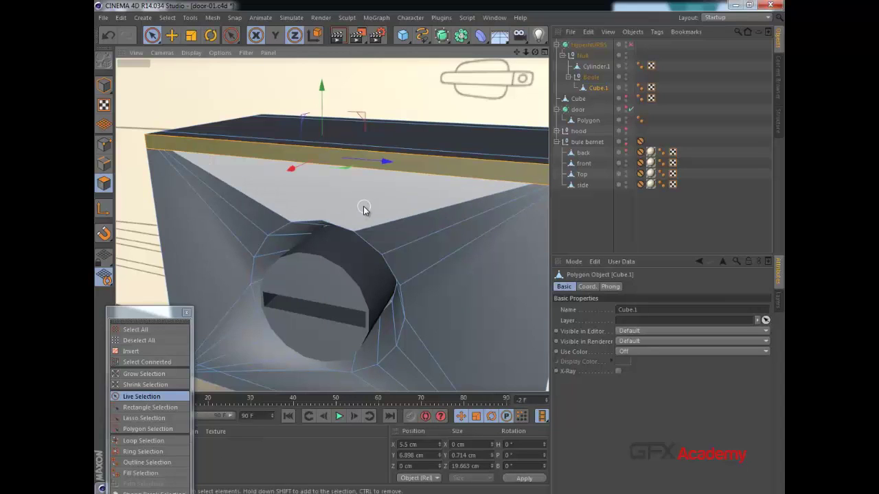
- Preview the melted strip with HyperNURBS smoothing on and off, and undo the melt
{"action": "left_click_drag", "start_coordinate": [363, 210], "coordinate": [453, 144], "text": "alt"}
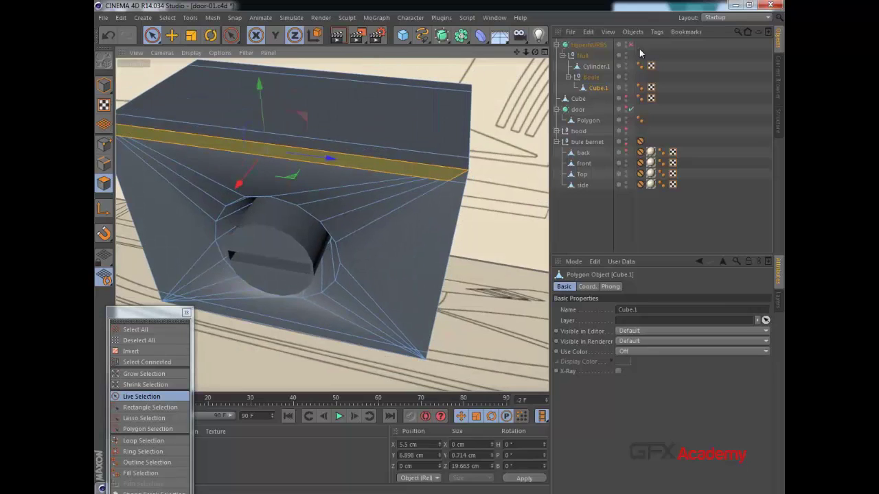
{"action": "left_click", "coordinate": [630, 46]}
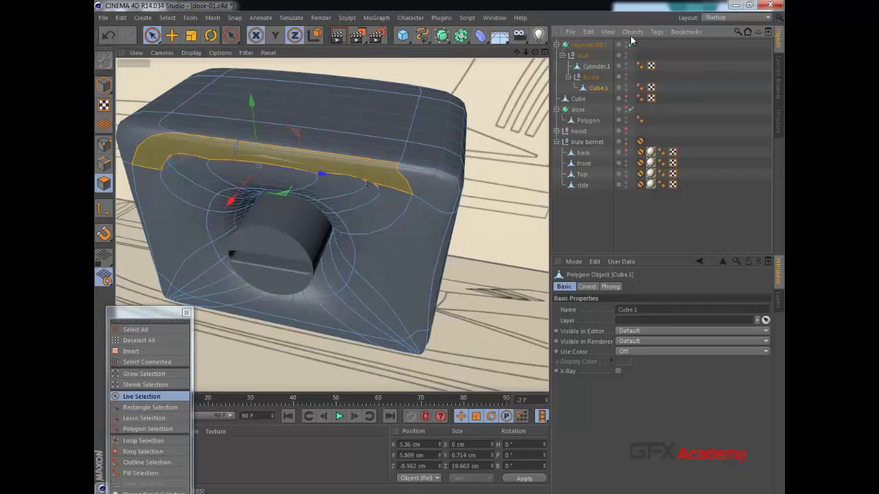
{"action": "left_click", "coordinate": [631, 46]}
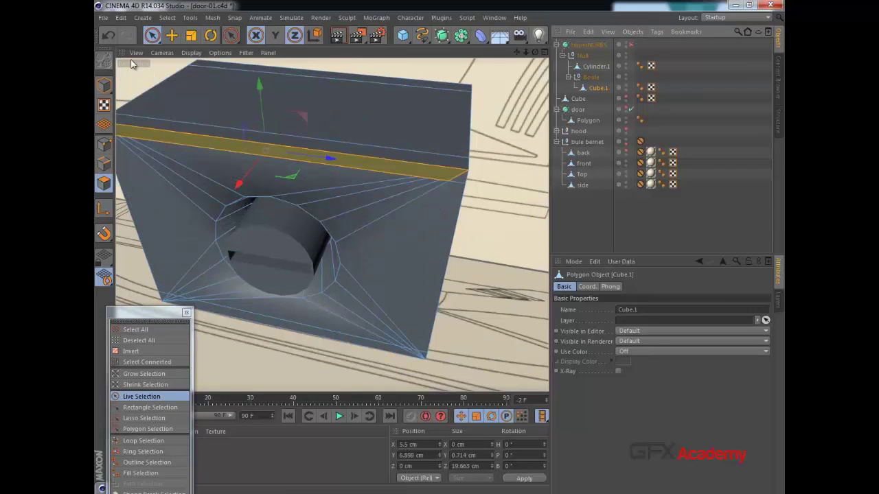
{"action": "left_click", "coordinate": [103, 37]}
{"action": "left_click", "coordinate": [103, 37]}
- Cut a line with the Knife in Line mode near one end of Cube.1 across the top and holed faces
{"action": "left_click_drag", "start_coordinate": [386, 209], "coordinate": [406, 206], "text": "alt"}
{"action": "key", "text": "k"}
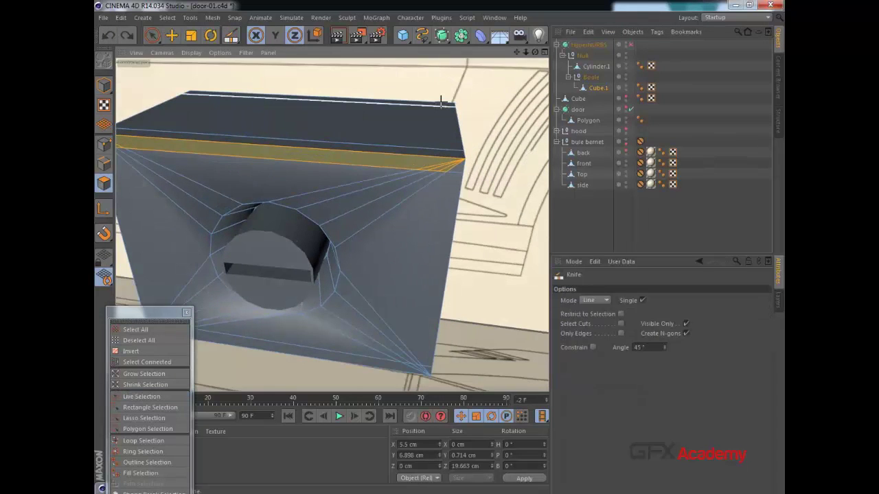
{"action": "left_click", "coordinate": [598, 301]}
{"action": "left_click", "coordinate": [590, 343]}
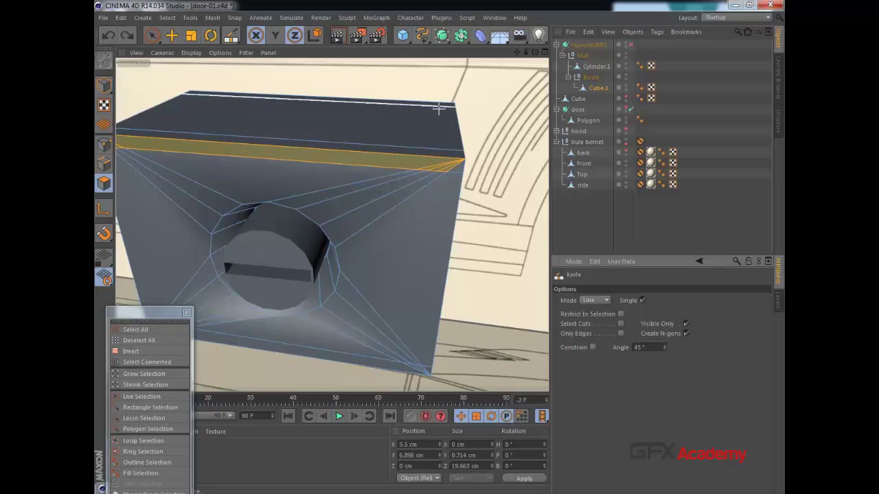
{"action": "left_click_drag", "start_coordinate": [446, 102], "coordinate": [422, 386]}
{"action": "left_click_drag", "start_coordinate": [417, 312], "coordinate": [423, 172], "text": "alt"}
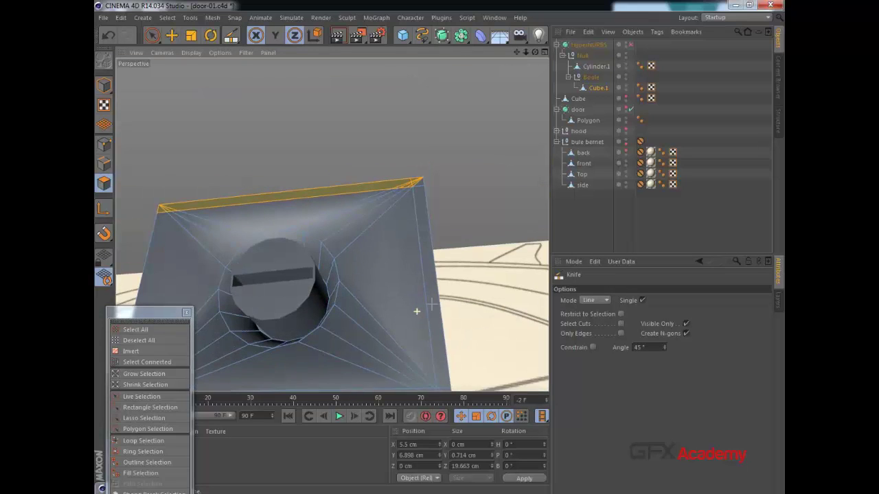
- Continue the end cut near the same side edge across the underside and back face of Cube.1
{"action": "middle_click_drag", "start_coordinate": [431, 269], "coordinate": [430, 174], "text": "alt"}
{"action": "middle_click_drag", "start_coordinate": [416, 284], "coordinate": [416, 197], "text": "alt"}
{"action": "key", "text": "ctrl+shift+z"}
{"action": "key", "text": "ctrl+shift+z"}
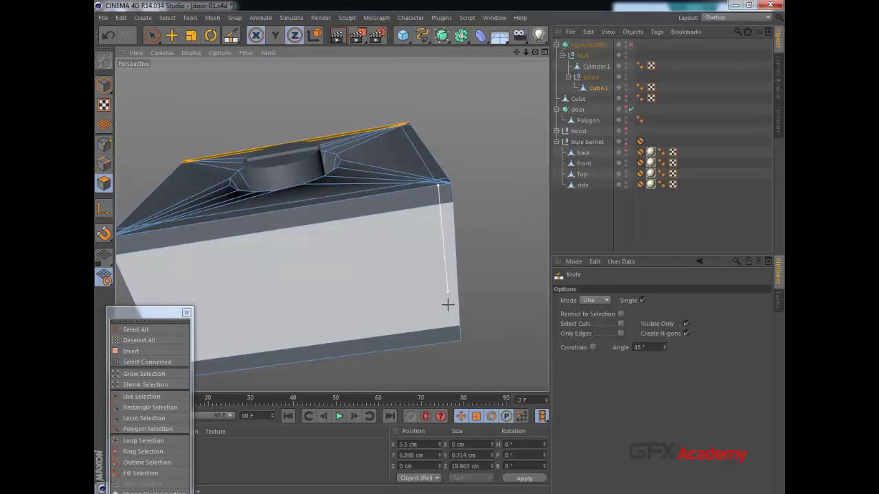
{"action": "key", "text": "ctrl+shift+z"}
{"action": "key", "text": "ctrl+shift+z"}
{"action": "key", "text": "ctrl+shift+z"}
{"action": "key", "text": "ctrl+shift+z"}
{"action": "key", "text": "ctrl+shift+z"}
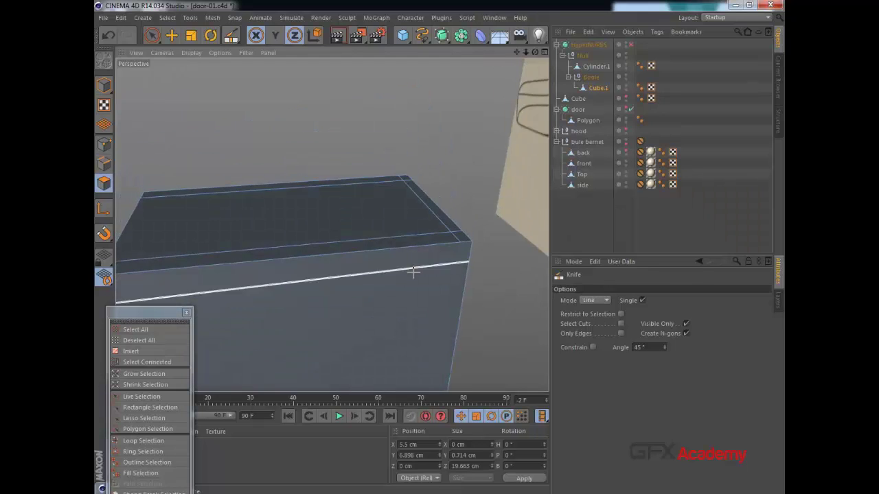
{"action": "key", "text": "ctrl+shift+z"}
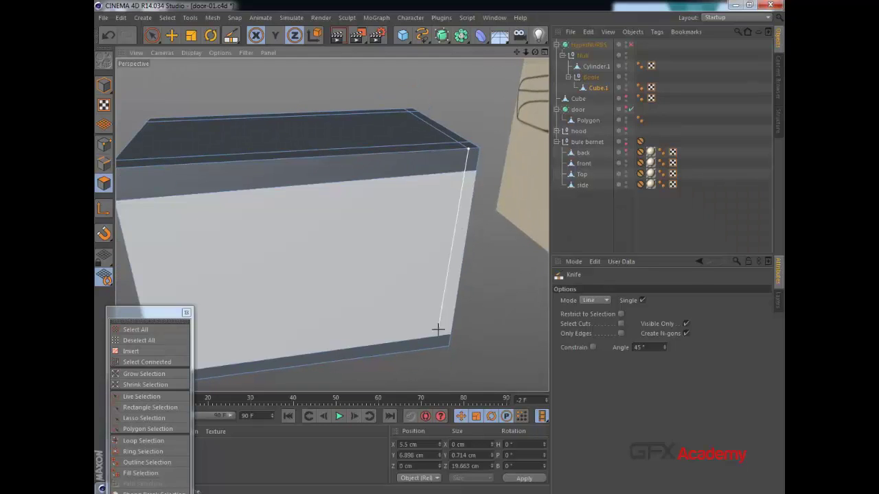
- Preview Cube.1 with HyperNURBS smoothing, examine its edges and corners around the slotted cylinder, and turn smoothing off again
{"action": "left_click_drag", "start_coordinate": [412, 240], "coordinate": [429, 300], "text": "alt"}
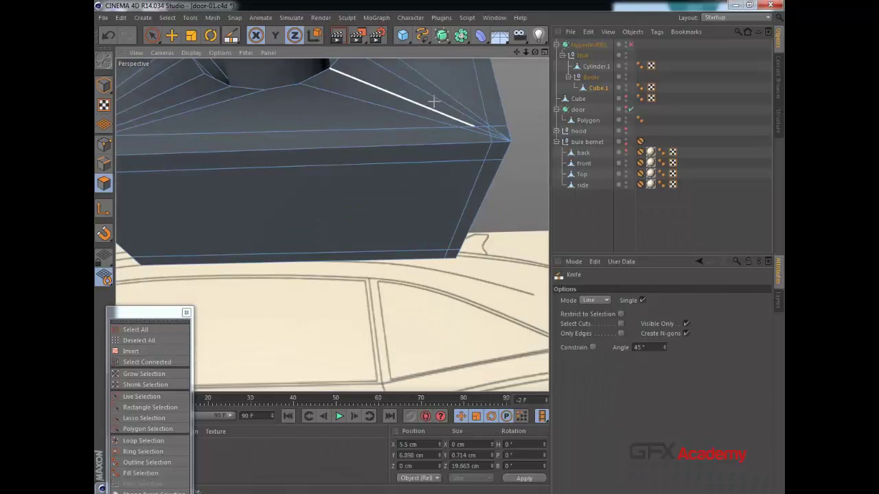
{"action": "left_click_drag", "start_coordinate": [434, 100], "coordinate": [411, 207], "text": "alt"}
{"action": "left_click", "coordinate": [631, 45]}
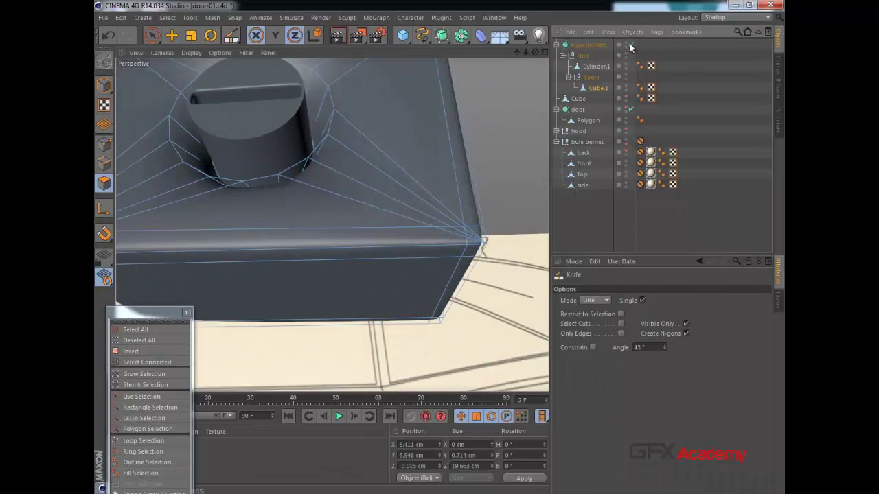
{"action": "left_click_drag", "start_coordinate": [332, 225], "coordinate": [341, 250], "text": "alt"}
{"action": "left_click_drag", "start_coordinate": [461, 147], "coordinate": [504, 151], "text": "alt"}
{"action": "left_click_drag", "start_coordinate": [409, 204], "coordinate": [483, 193], "text": "alt"}
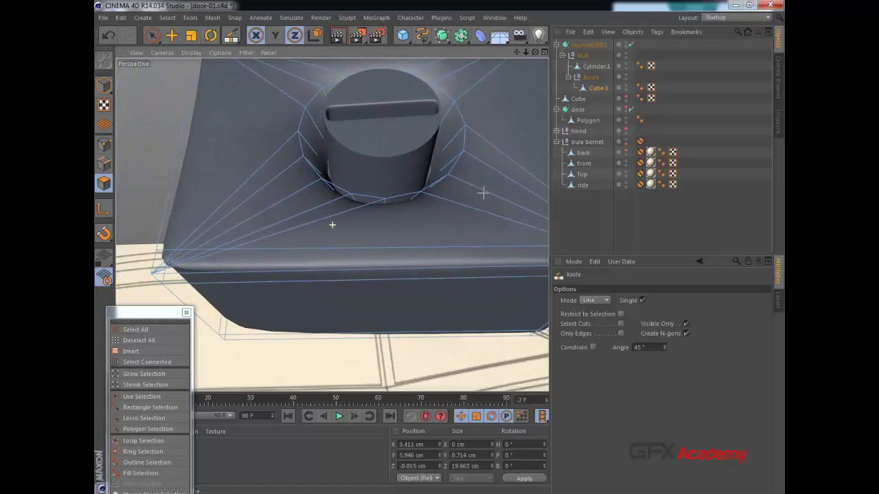
{"action": "left_click_drag", "start_coordinate": [278, 152], "coordinate": [365, 209], "text": "alt"}
{"action": "middle_click_drag", "start_coordinate": [311, 166], "coordinate": [311, 169], "text": "alt"}
{"action": "left_click_drag", "start_coordinate": [311, 169], "coordinate": [322, 214], "text": "alt"}
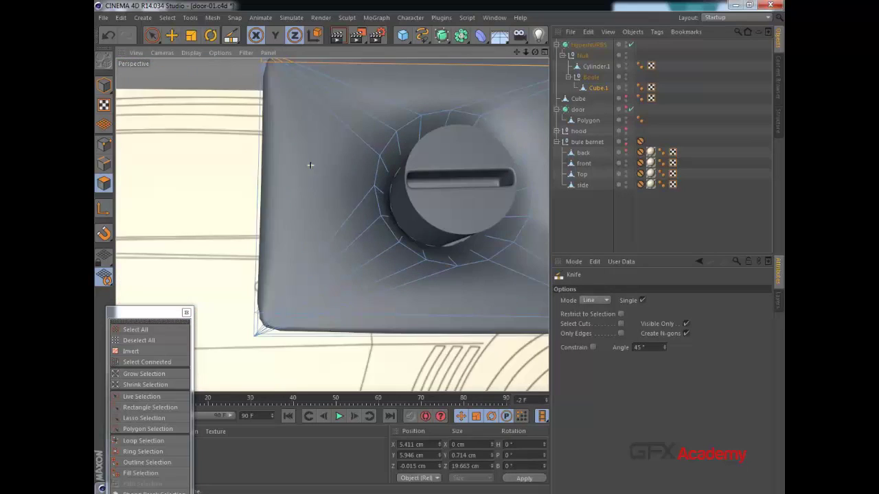
{"action": "mouse_move", "coordinate": [271, 89]}
{"action": "left_mouse_down", "text": "alt"}
{"action": "mouse_move", "coordinate": [287, 157]}
{"action": "mouse_move", "coordinate": [309, 144]}
{"action": "mouse_move", "coordinate": [314, 124]}
{"action": "mouse_move", "coordinate": [295, 103]}
{"action": "mouse_move", "coordinate": [291, 197]}
{"action": "left_mouse_up", "text": "alt"}
{"action": "left_click", "coordinate": [631, 44]}
- Cut a line near the opposite end of Cube.1 across the holed face and the underside
{"action": "left_click_drag", "start_coordinate": [293, 347], "coordinate": [289, 371]}
{"action": "left_click_drag", "start_coordinate": [332, 225], "coordinate": [332, 225], "text": "alt"}
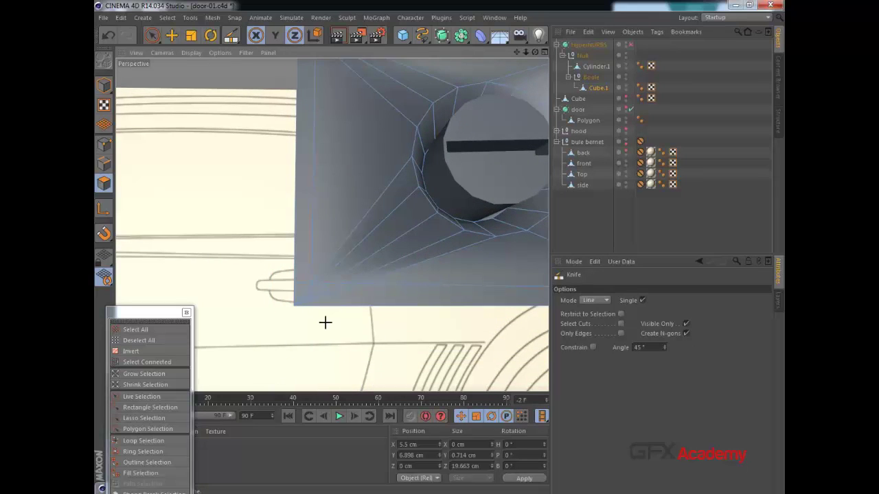
{"action": "left_click_drag", "start_coordinate": [352, 288], "coordinate": [354, 182], "text": "alt"}
{"action": "middle_click_drag", "start_coordinate": [368, 299], "coordinate": [394, 147], "text": "alt"}
{"action": "left_click_drag", "start_coordinate": [337, 165], "coordinate": [323, 328]}
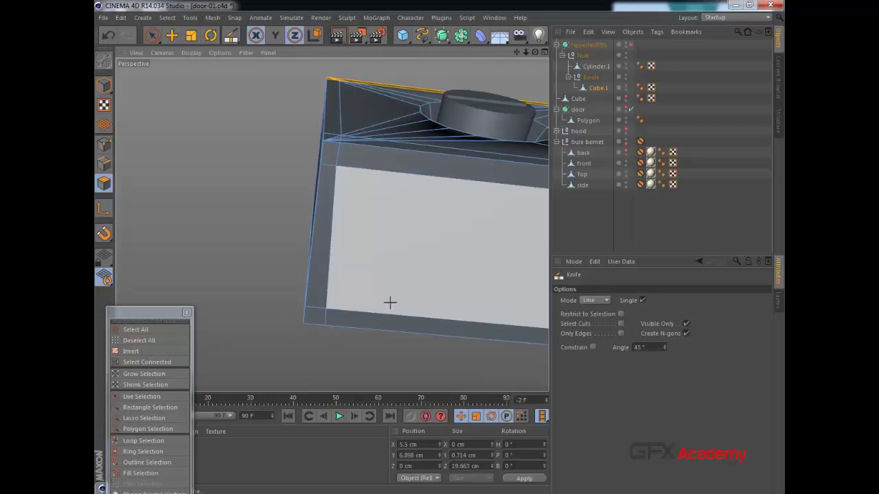
- Complete the supporting cut near the opposite end of Cube.1 across its back face
{"action": "middle_click_drag", "start_coordinate": [397, 289], "coordinate": [400, 243], "text": "alt"}
{"action": "left_click_drag", "start_coordinate": [395, 249], "coordinate": [403, 171], "text": "alt"}
{"action": "left_click_drag", "start_coordinate": [407, 272], "coordinate": [416, 254], "text": "alt"}
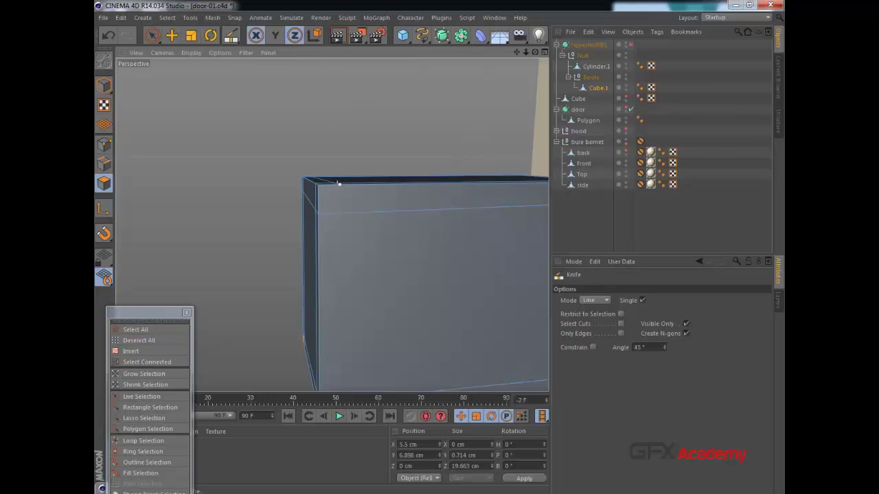
{"action": "mouse_move", "coordinate": [338, 184]}
{"action": "left_mouse_down", "text": "alt"}
{"action": "mouse_move", "coordinate": [380, 243]}
{"action": "mouse_move", "coordinate": [332, 225]}
{"action": "mouse_move", "coordinate": [373, 183]}
{"action": "mouse_move", "coordinate": [334, 124]}
{"action": "mouse_move", "coordinate": [324, 213]}
{"action": "mouse_move", "coordinate": [332, 330]}
{"action": "mouse_move", "coordinate": [373, 147]}
{"action": "mouse_move", "coordinate": [388, 116]}
{"action": "mouse_move", "coordinate": [387, 254]}
{"action": "mouse_move", "coordinate": [414, 182]}
{"action": "mouse_move", "coordinate": [331, 273]}
{"action": "left_mouse_up", "text": "alt"}
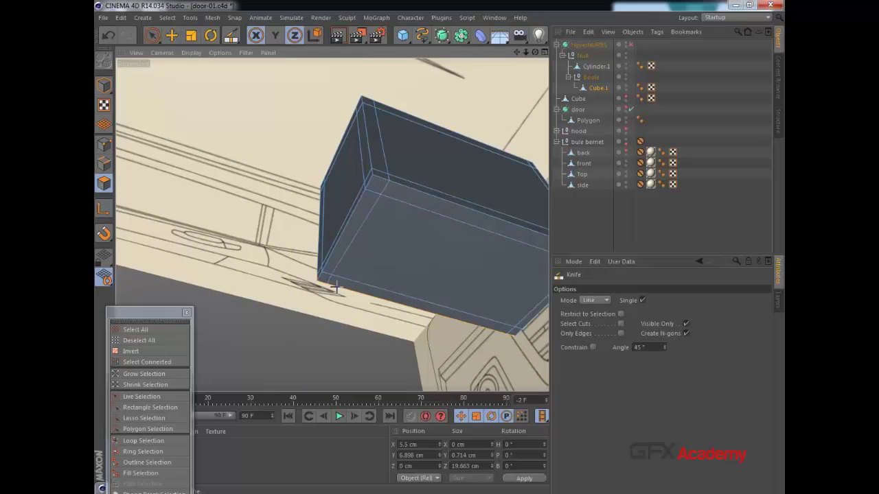
{"action": "left_click_drag", "start_coordinate": [392, 243], "coordinate": [359, 378], "text": "alt"}
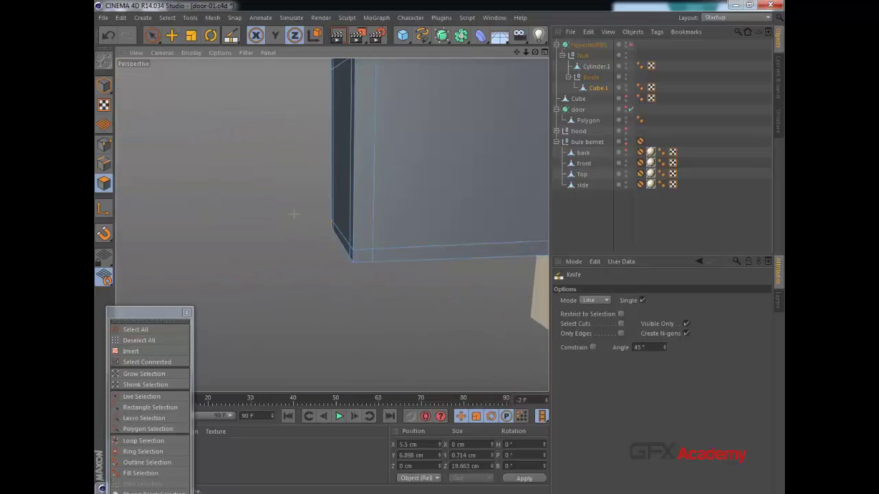
{"action": "left_click_drag", "start_coordinate": [332, 225], "coordinate": [440, 248], "text": "alt"}
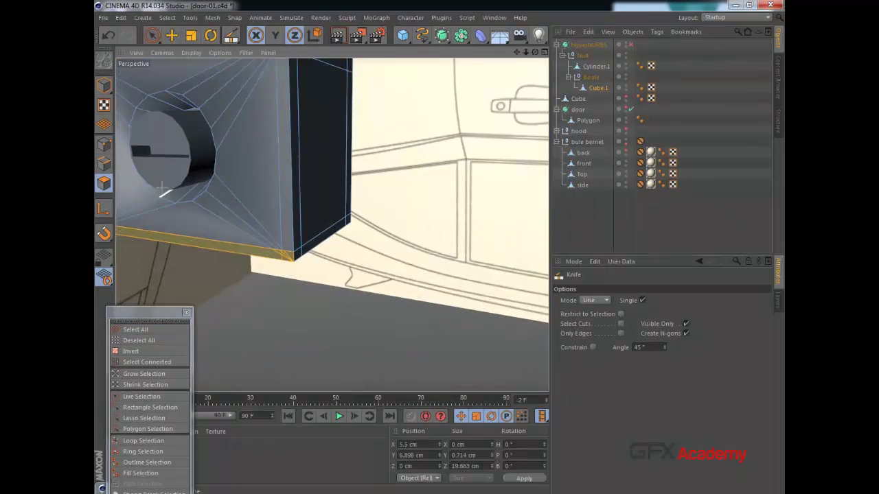
{"action": "left_click_drag", "start_coordinate": [162, 189], "coordinate": [399, 233], "text": "alt"}
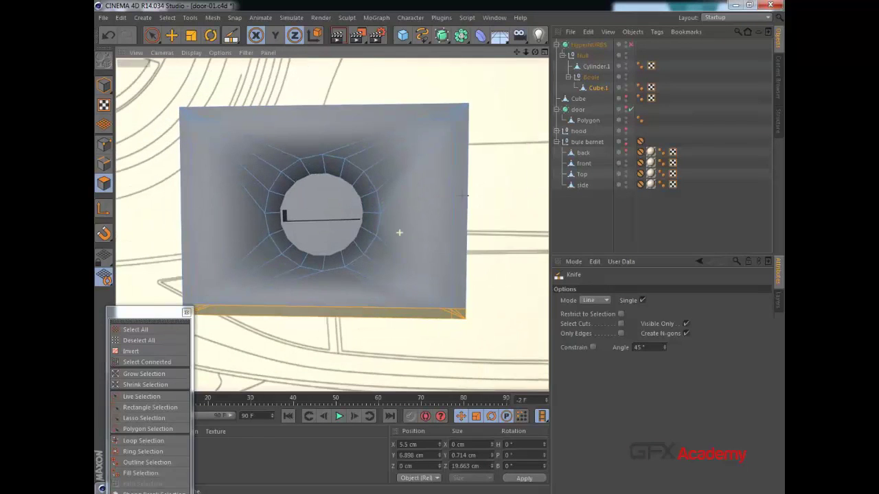
- Turn HyperNURBS smoothing back on and display the perspective view in Gouraud Shading without lines
{"action": "left_click", "coordinate": [631, 44]}
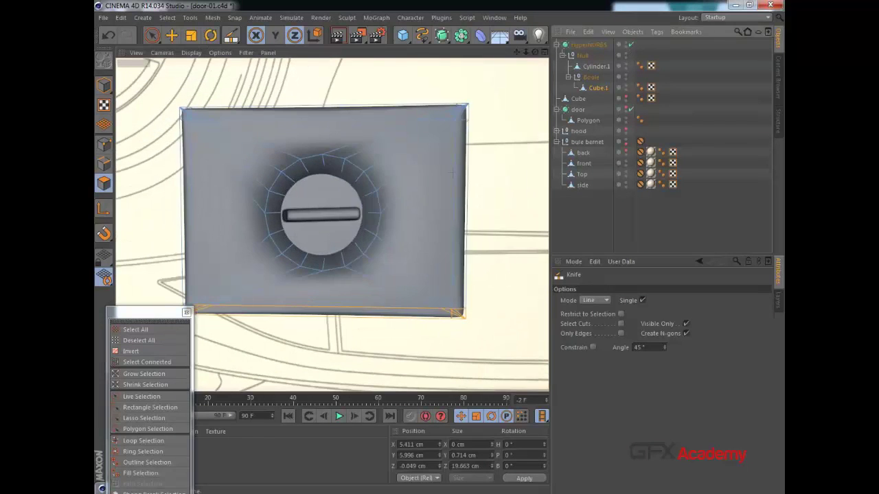
{"action": "left_click_drag", "start_coordinate": [408, 199], "coordinate": [395, 218], "text": "alt"}
{"action": "left_click", "coordinate": [191, 53]}
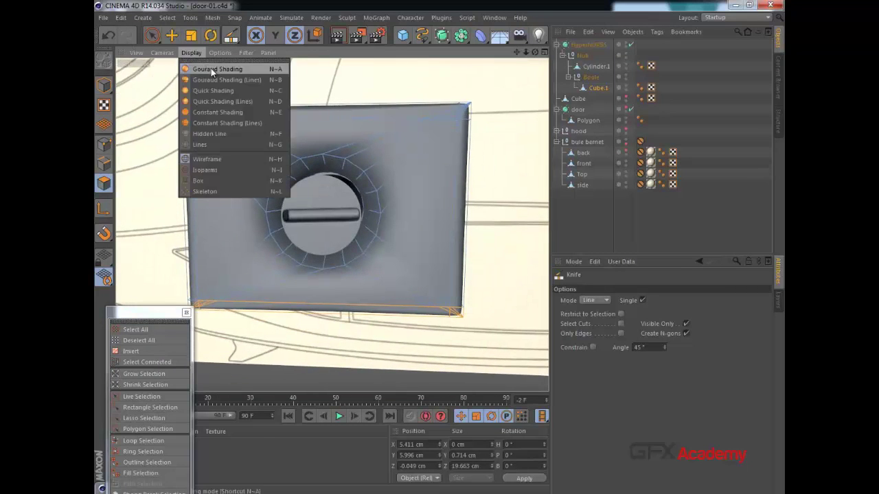
{"action": "left_click", "coordinate": [211, 68]}
- Set the Subdivision Editor value of the HyperNURBS object to 3
{"action": "left_click", "coordinate": [572, 45]}
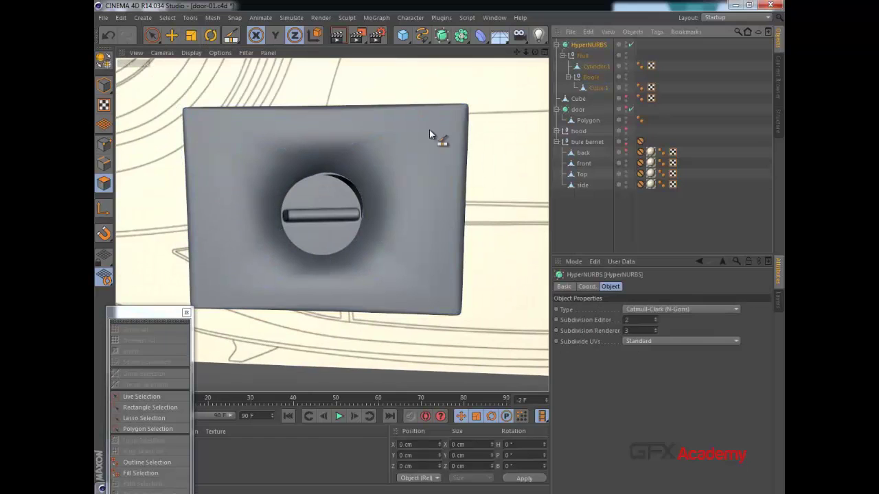
{"action": "left_click_drag", "start_coordinate": [398, 148], "coordinate": [453, 161], "text": "alt"}
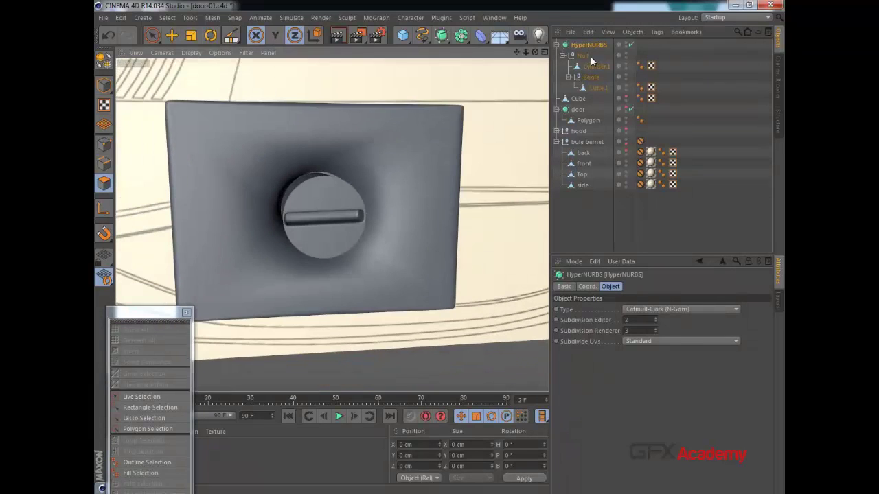
{"action": "left_click", "coordinate": [655, 318]}
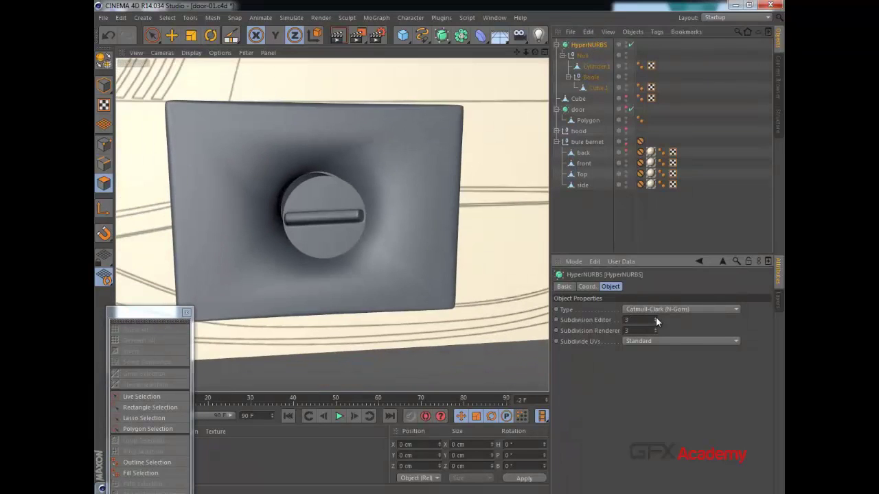
{"action": "left_click_drag", "start_coordinate": [381, 162], "coordinate": [370, 177], "text": "alt"}
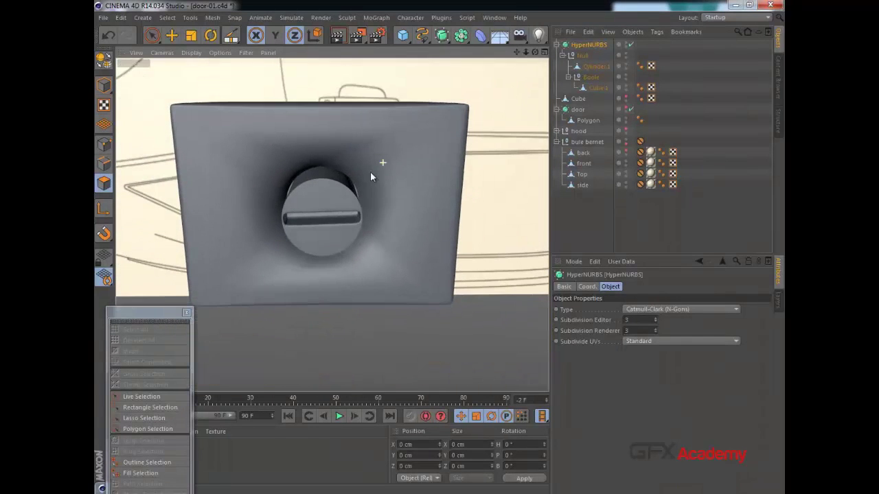
- Cut vertical lines on Cube.1 with the Knife in Line mode from above and below the hole to the nearest outer edges
{"action": "left_click", "coordinate": [598, 88]}
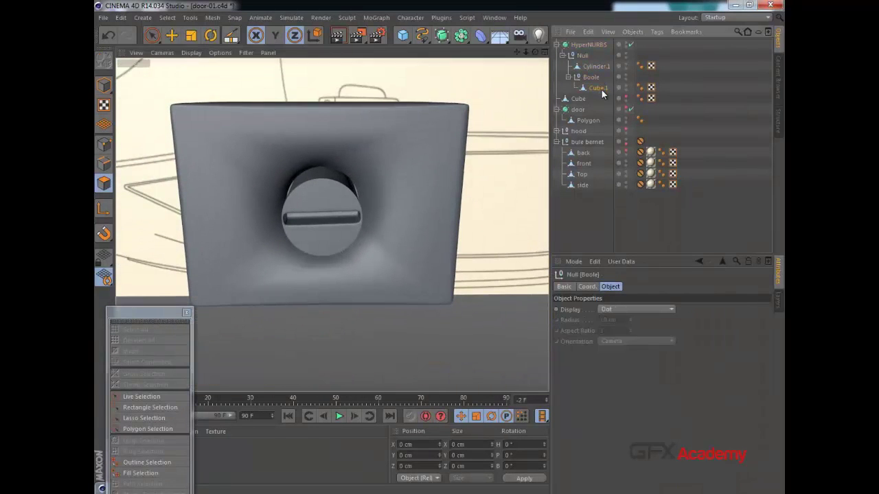
{"action": "mouse_move", "coordinate": [384, 151]}
{"action": "left_mouse_down", "text": "alt"}
{"action": "mouse_move", "coordinate": [392, 142]}
{"action": "mouse_move", "coordinate": [423, 156]}
{"action": "mouse_move", "coordinate": [367, 98]}
{"action": "mouse_move", "coordinate": [420, 160]}
{"action": "left_mouse_up", "text": "alt"}
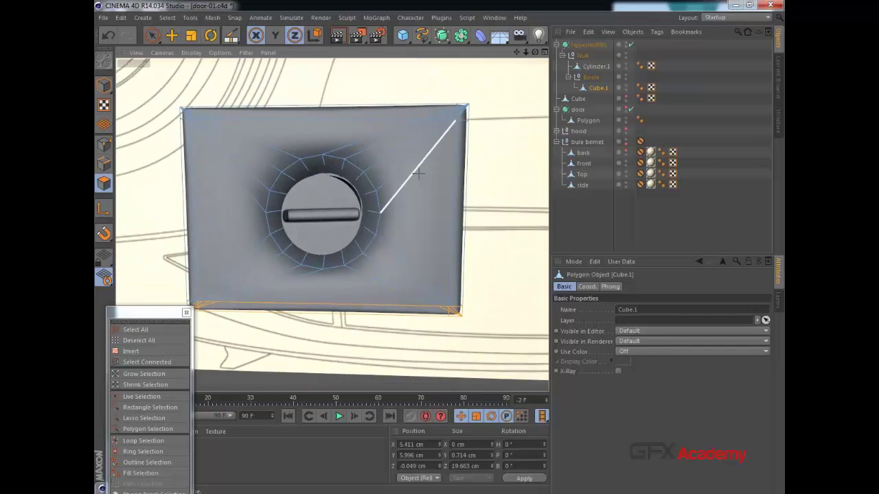
{"action": "key", "text": "k"}
{"action": "left_click", "coordinate": [596, 300]}
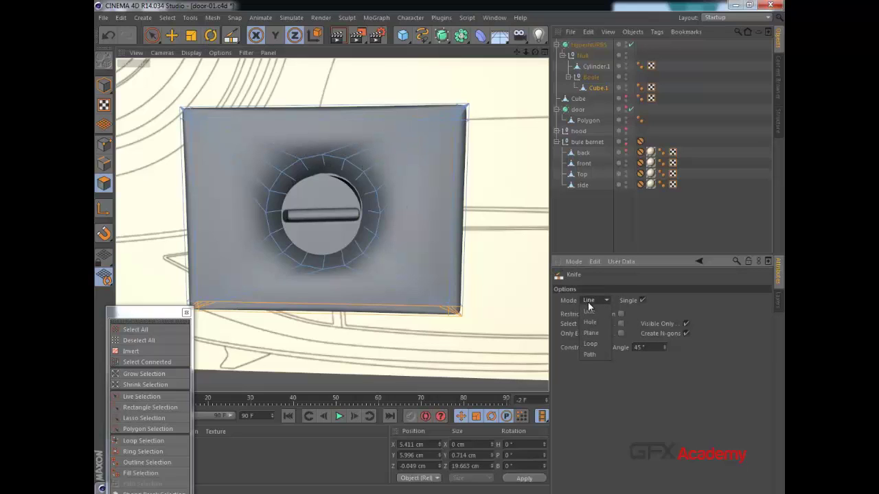
{"action": "left_click", "coordinate": [588, 313]}
{"action": "left_click_drag", "start_coordinate": [324, 154], "coordinate": [322, 104]}
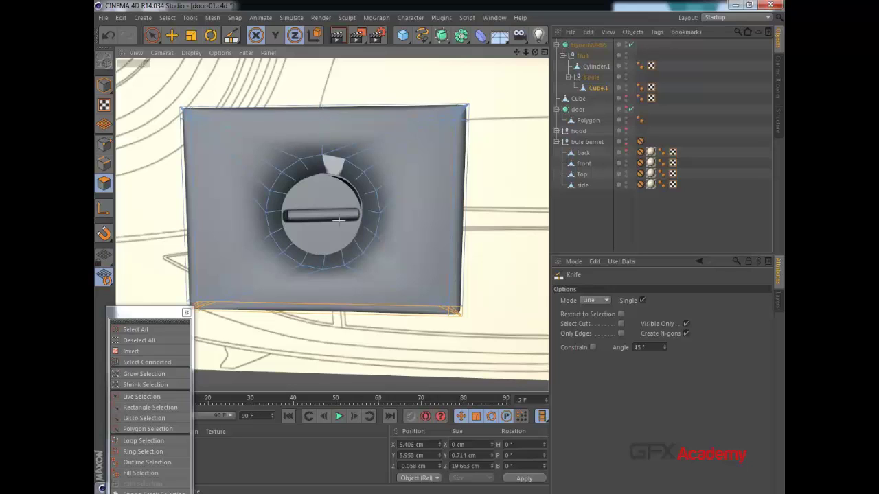
{"action": "left_click_drag", "start_coordinate": [323, 268], "coordinate": [320, 322]}
- Cut horizontal lines on Cube.1 from both sides of the hole to the side edges and check the smoothed shape
{"action": "left_click_drag", "start_coordinate": [353, 269], "coordinate": [347, 250], "text": "alt"}
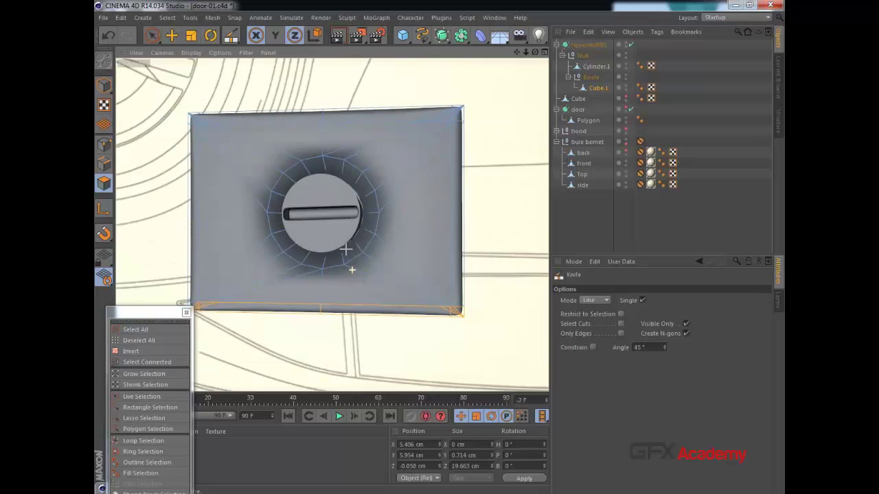
{"action": "left_click_drag", "start_coordinate": [379, 213], "coordinate": [492, 213]}
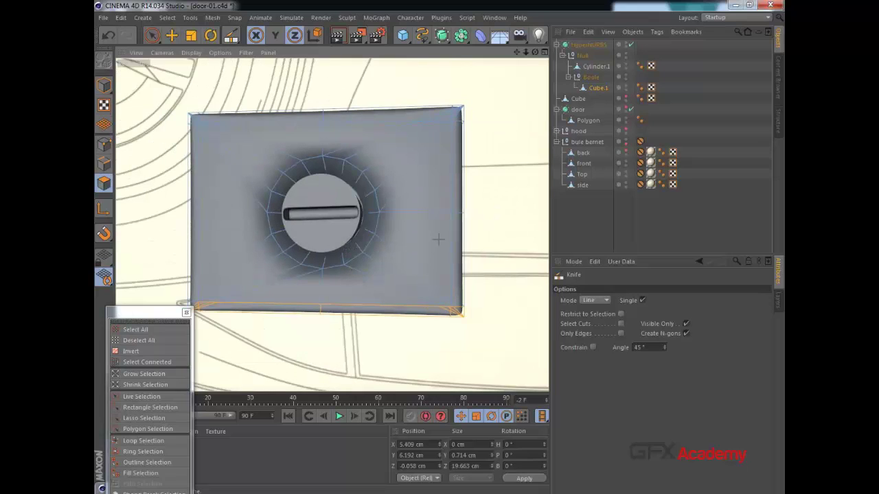
{"action": "left_click_drag", "start_coordinate": [267, 212], "coordinate": [184, 208]}
{"action": "mouse_move", "coordinate": [475, 184]}
{"action": "left_mouse_down", "text": "alt"}
{"action": "mouse_move", "coordinate": [472, 149]}
{"action": "mouse_move", "coordinate": [483, 176]}
{"action": "mouse_move", "coordinate": [475, 185]}
{"action": "left_mouse_up", "text": "alt"}
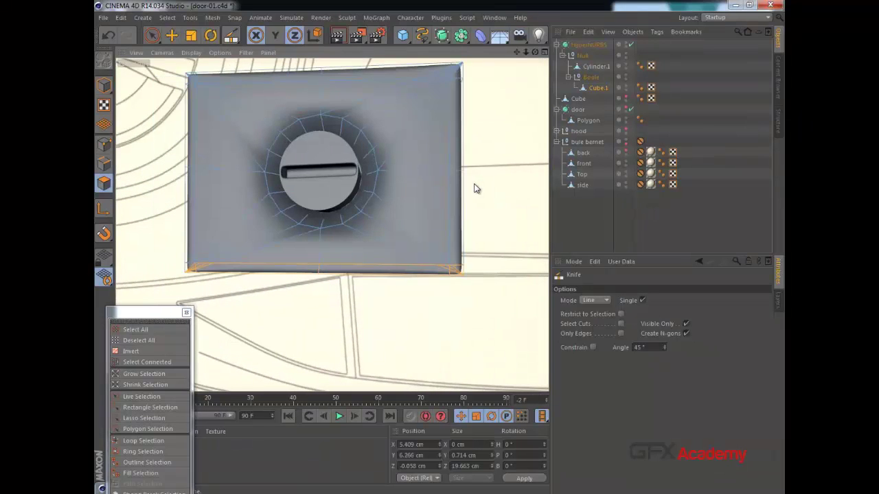
{"action": "left_click", "coordinate": [631, 44]}
{"action": "left_click", "coordinate": [598, 48]}
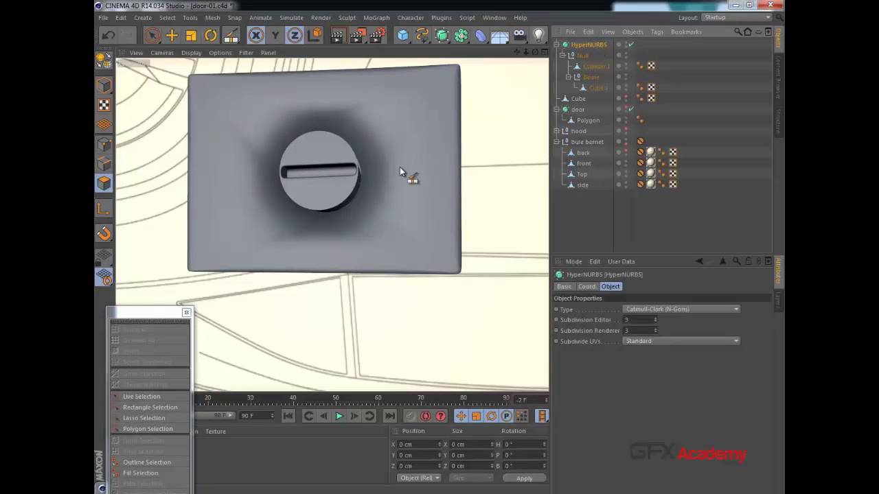
{"action": "mouse_move", "coordinate": [400, 167]}
{"action": "left_mouse_down", "text": "alt"}
{"action": "mouse_move", "coordinate": [446, 216]}
{"action": "mouse_move", "coordinate": [443, 246]}
{"action": "mouse_move", "coordinate": [341, 193]}
{"action": "mouse_move", "coordinate": [215, 156]}
{"action": "mouse_move", "coordinate": [284, 175]}
{"action": "left_mouse_up", "text": "alt"}
{"action": "left_click_drag", "start_coordinate": [408, 146], "coordinate": [496, 119], "text": "alt"}
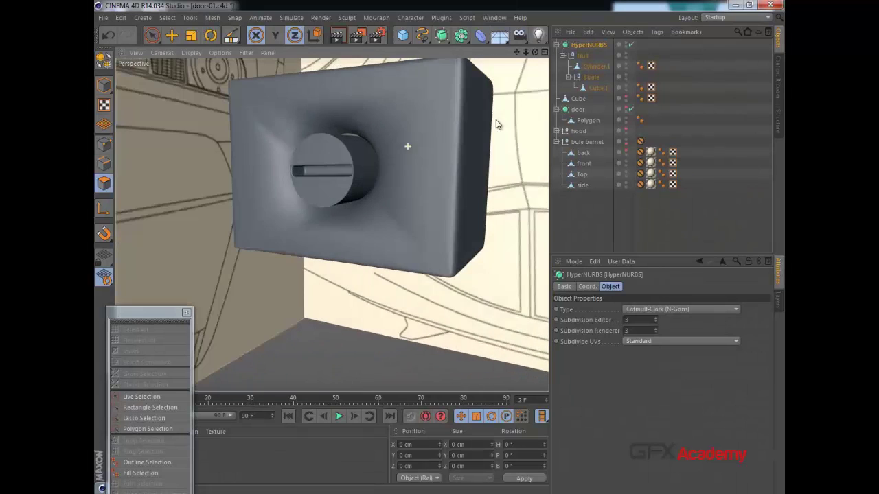
- Cut a loop around the hole of Cube.1 with the Knife in Loop mode and inspect the smoothed lock
{"action": "left_click", "coordinate": [596, 90]}
{"action": "left_click_drag", "start_coordinate": [419, 170], "coordinate": [392, 172], "text": "alt"}
{"action": "scroll", "coordinate": [391, 171], "scroll_direction": "up", "scroll_amount": 4}
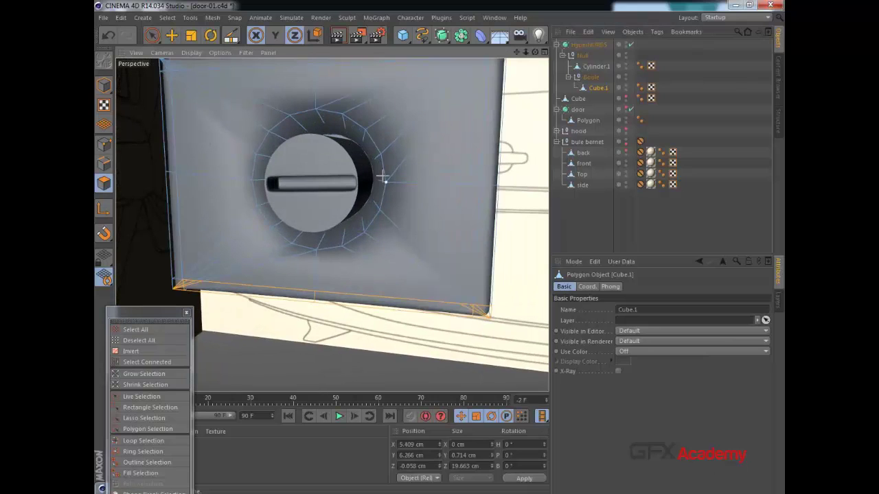
{"action": "key", "text": "k"}
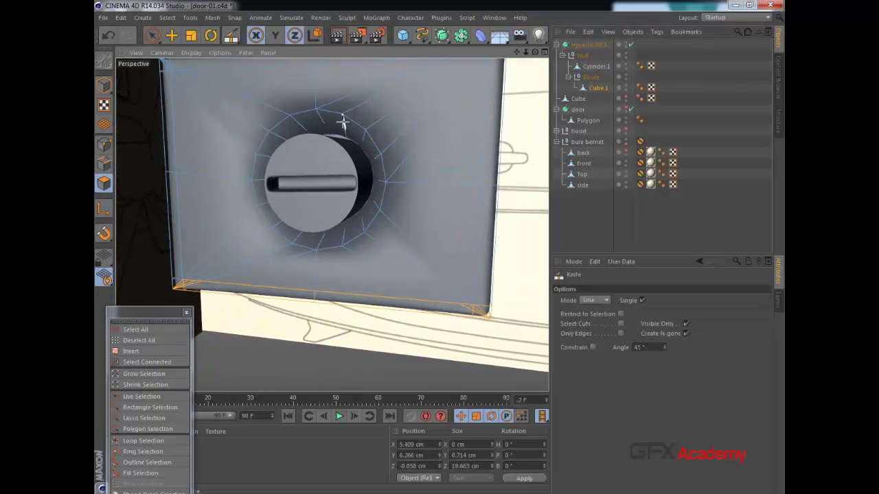
{"action": "left_click", "coordinate": [595, 300]}
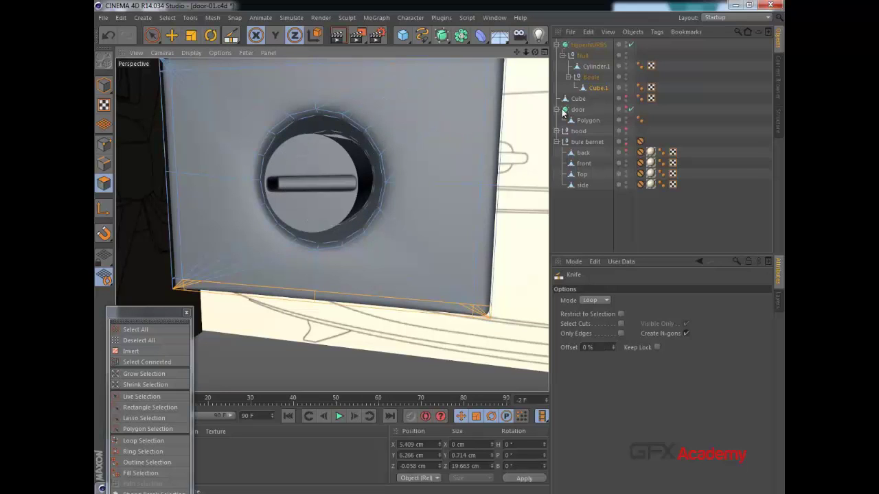
{"action": "left_click", "coordinate": [590, 45]}
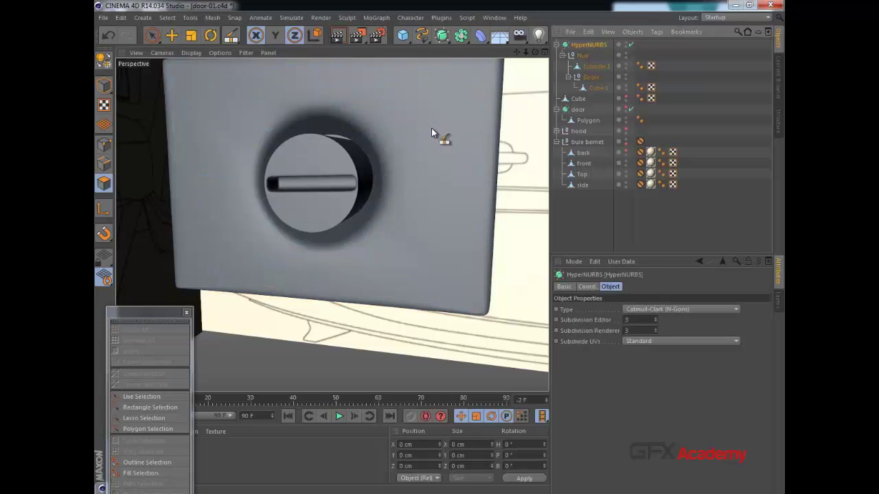
{"action": "mouse_move", "coordinate": [433, 127]}
{"action": "left_mouse_down", "text": "alt"}
{"action": "mouse_move", "coordinate": [478, 113]}
{"action": "mouse_move", "coordinate": [455, 122]}
{"action": "mouse_move", "coordinate": [395, 101]}
{"action": "mouse_move", "coordinate": [403, 119]}
{"action": "mouse_move", "coordinate": [455, 151]}
{"action": "mouse_move", "coordinate": [425, 182]}
{"action": "mouse_move", "coordinate": [398, 100]}
{"action": "mouse_move", "coordinate": [466, 103]}
{"action": "mouse_move", "coordinate": [439, 121]}
{"action": "left_mouse_up", "text": "alt"}
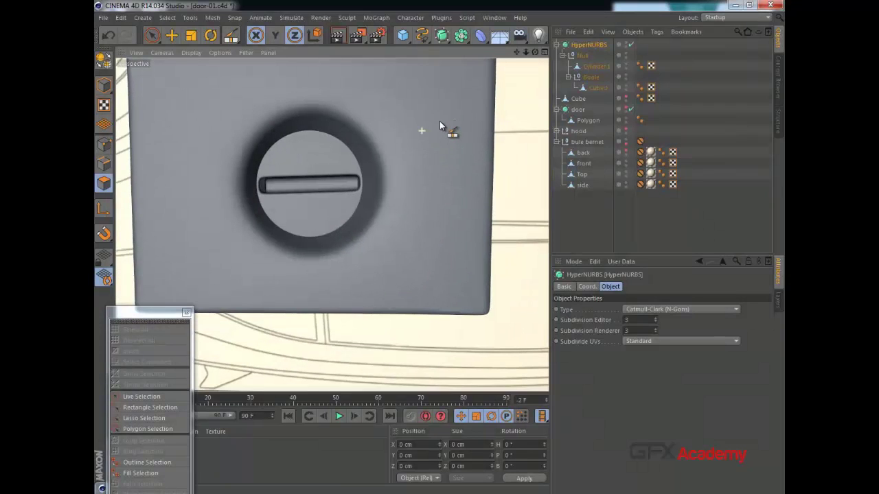
{"action": "scroll", "coordinate": [412, 143], "scroll_direction": "down", "scroll_amount": 10}
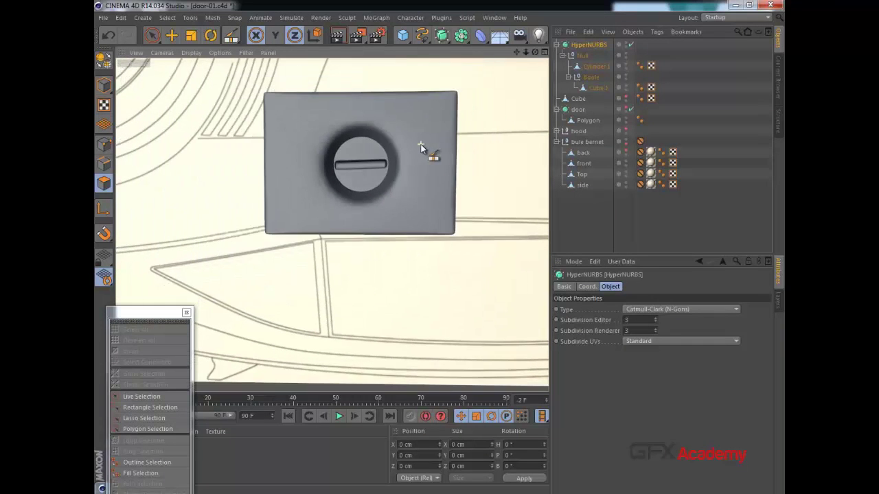
{"action": "left_click_drag", "start_coordinate": [415, 152], "coordinate": [507, 223], "text": "alt"}
- Make the hidden Cube visible in the editor and compare it with the lock in the Right view
{"action": "key", "text": "F4"}
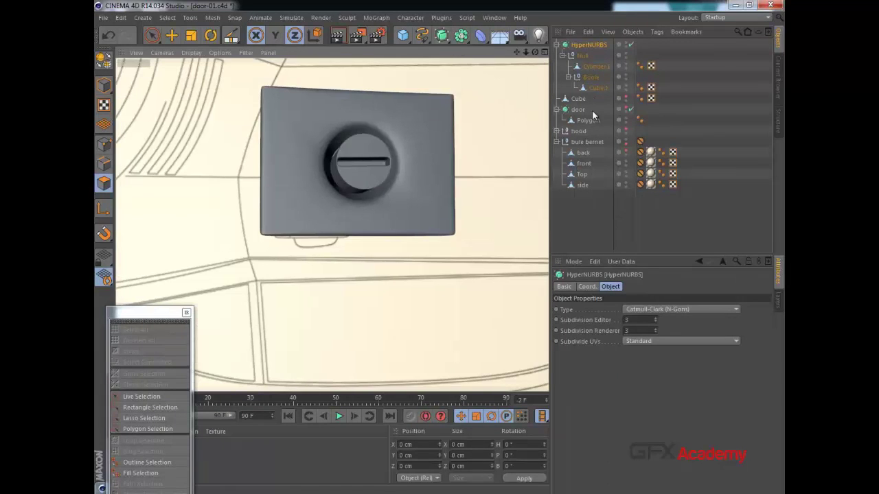
{"action": "left_click", "coordinate": [578, 99]}
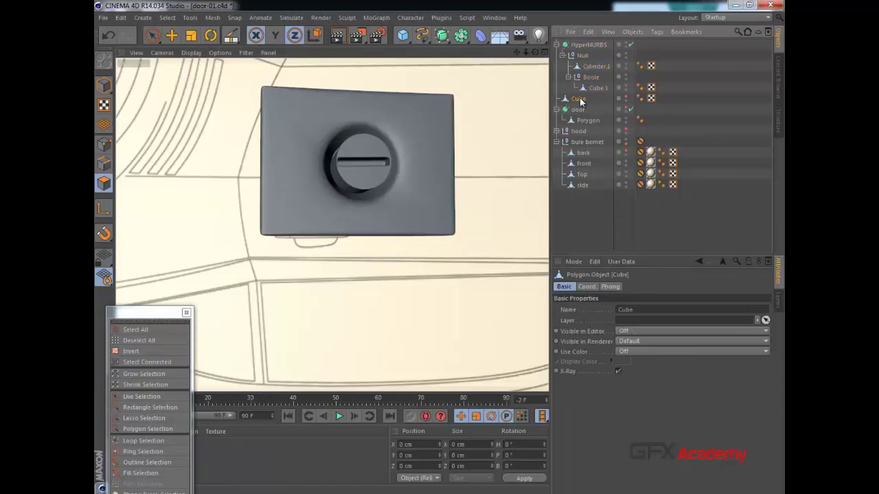
{"action": "left_click", "coordinate": [626, 96]}
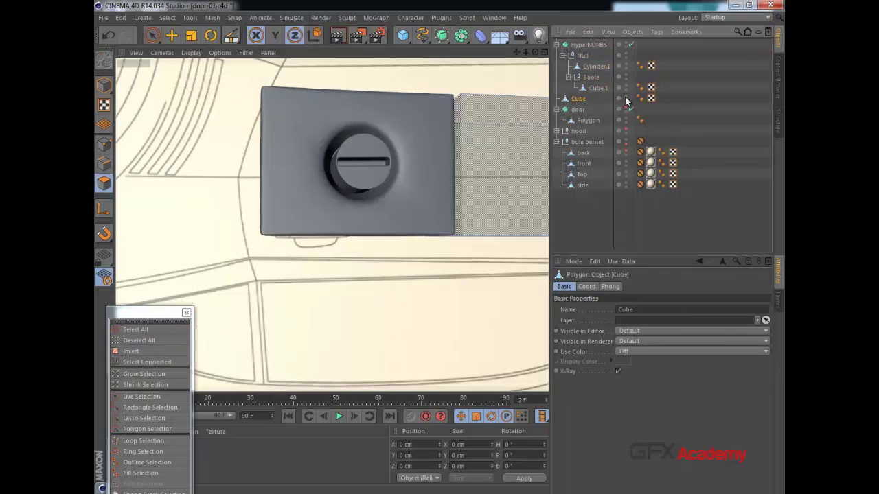
{"action": "middle_click", "coordinate": [355, 198]}
{"action": "middle_click", "coordinate": [271, 235]}
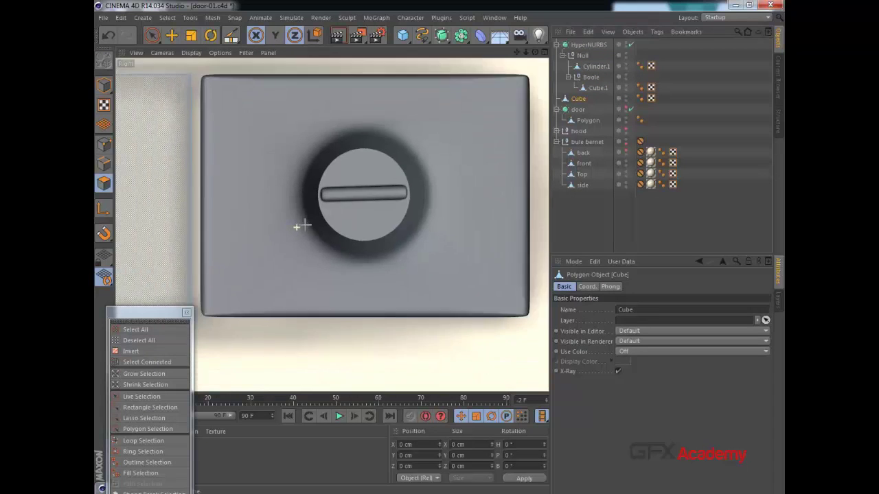
{"action": "scroll", "coordinate": [306, 224], "scroll_direction": "down", "scroll_amount": 5}
{"action": "middle_click_drag", "start_coordinate": [291, 217], "coordinate": [404, 188], "text": "alt"}
{"action": "middle_click_drag", "start_coordinate": [298, 171], "coordinate": [320, 184], "text": "alt"}
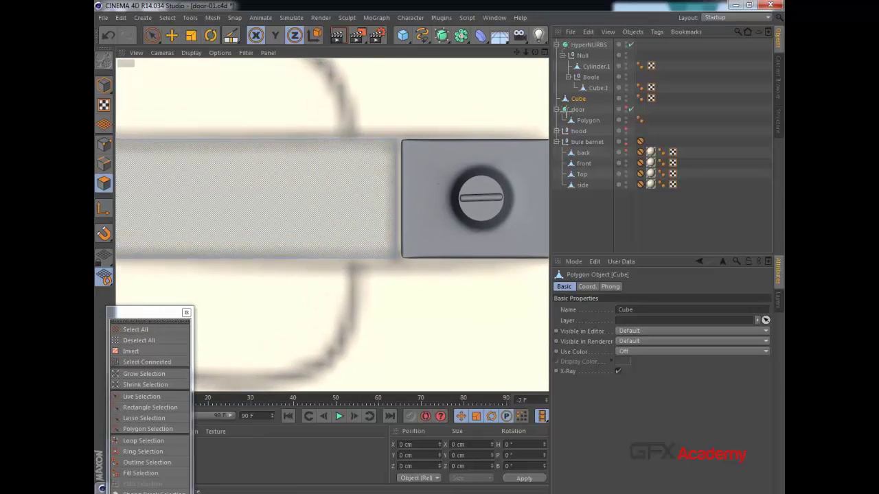
- Hide the HyperNURBS lock in the editor and frame the remaining Cube in the perspective view
{"action": "double_click", "coordinate": [626, 41]}
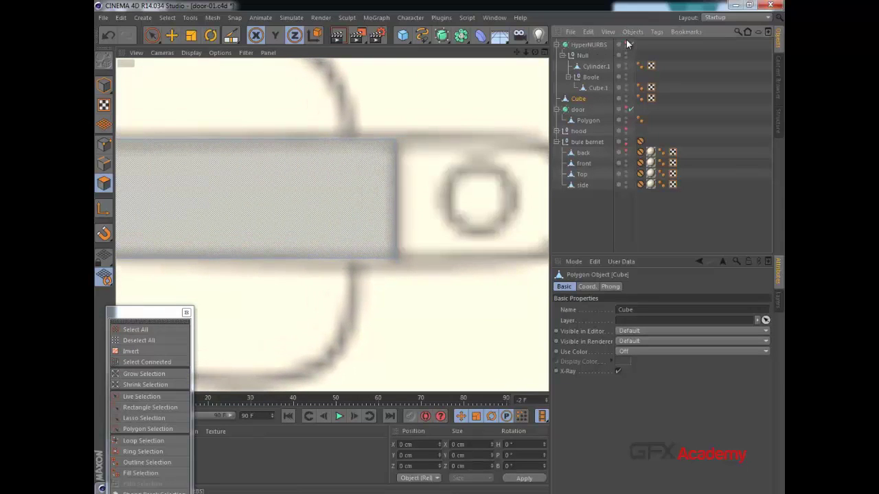
{"action": "middle_click", "coordinate": [351, 182]}
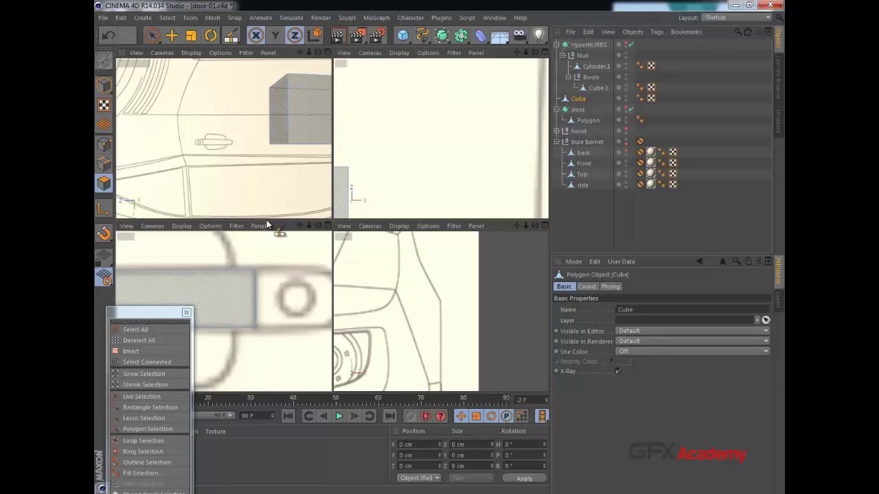
{"action": "left_click_drag", "start_coordinate": [278, 156], "coordinate": [248, 154], "text": "alt"}
{"action": "middle_click", "coordinate": [249, 153]}
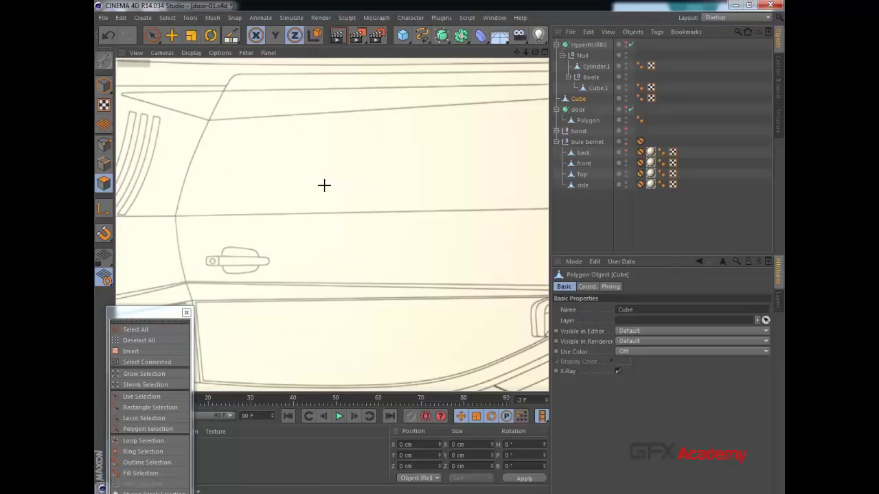
{"action": "key", "text": "o"}
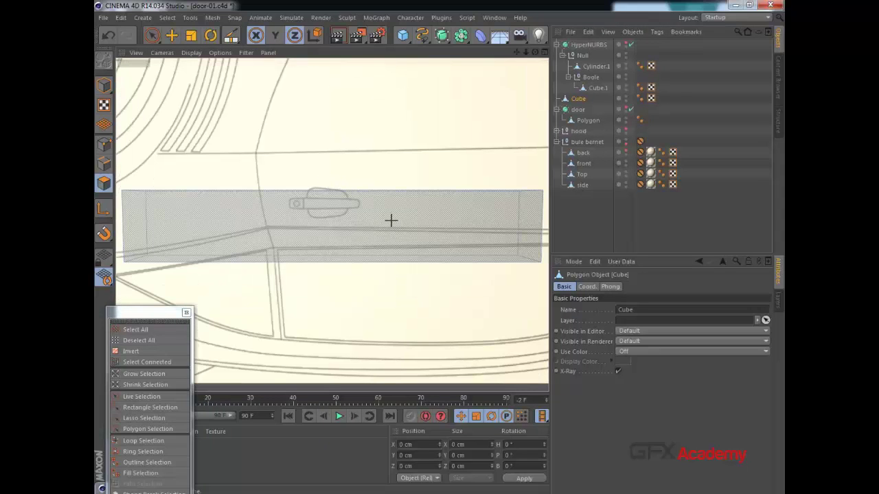
- Turn off X-Ray for the Cube and cut vertical Knife loops across it at spaced positions along its length
{"action": "left_click_drag", "start_coordinate": [391, 220], "coordinate": [390, 223], "text": "alt"}
{"action": "left_click", "coordinate": [617, 371]}
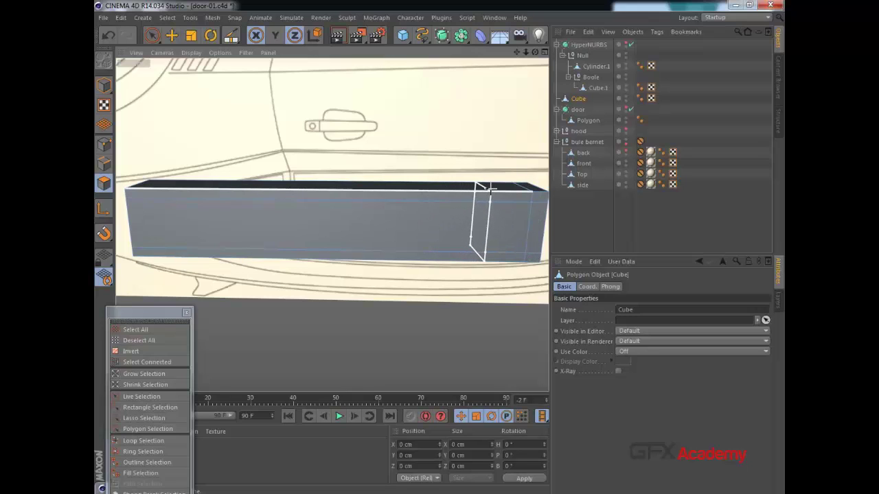
{"action": "left_click", "coordinate": [422, 186]}
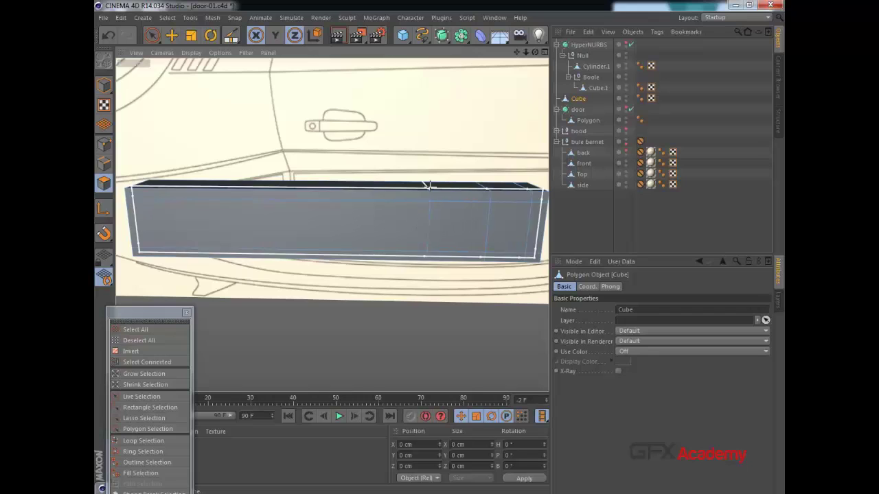
{"action": "left_click", "coordinate": [298, 192]}
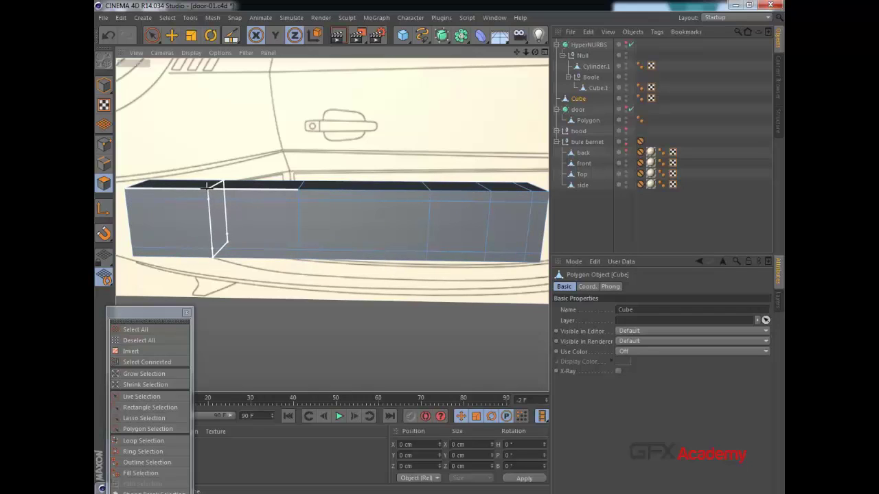
{"action": "left_click", "coordinate": [207, 190]}
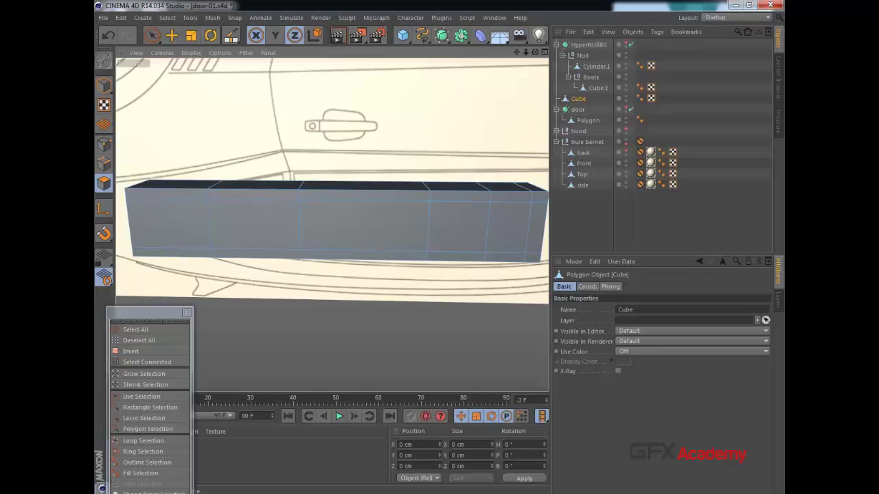
- Switch the Cube to point editing from an angled view and activate Rectangle Selection
{"action": "left_click_drag", "start_coordinate": [273, 213], "coordinate": [491, 306], "text": "alt"}
{"action": "left_click", "coordinate": [104, 144]}
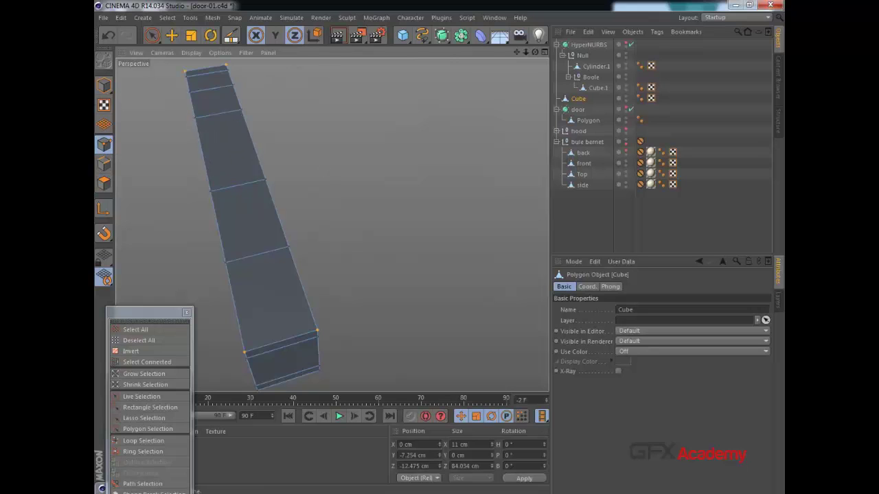
{"action": "left_click_drag", "start_coordinate": [333, 225], "coordinate": [368, 226], "text": "alt"}
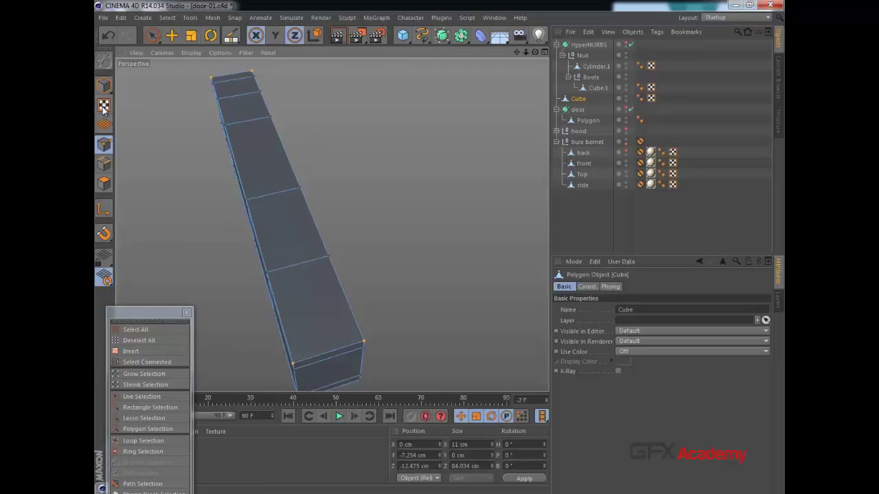
{"action": "left_click_drag", "start_coordinate": [156, 41], "coordinate": [192, 72]}
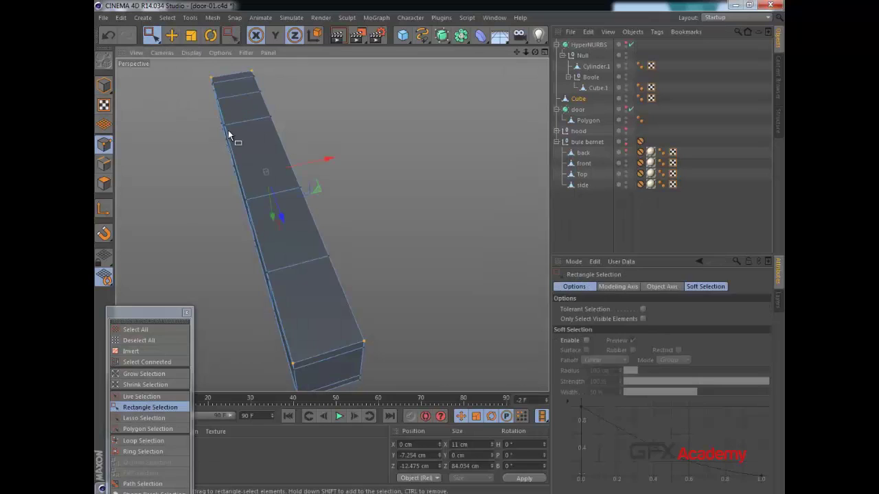
- Try to curve one long side of the Cube by moving the points of its three middle loops inward along X
{"action": "left_click_drag", "start_coordinate": [243, 162], "coordinate": [198, 101], "text": "alt"}
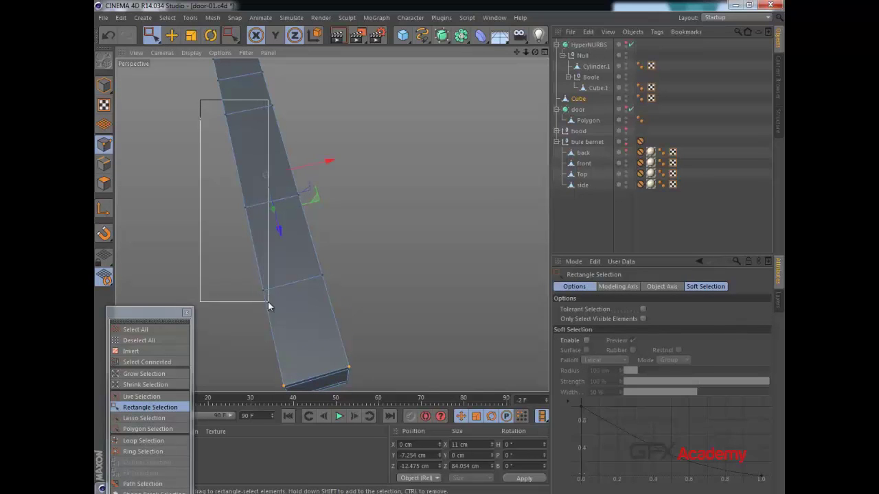
{"action": "left_click_drag", "start_coordinate": [268, 302], "coordinate": [267, 302]}
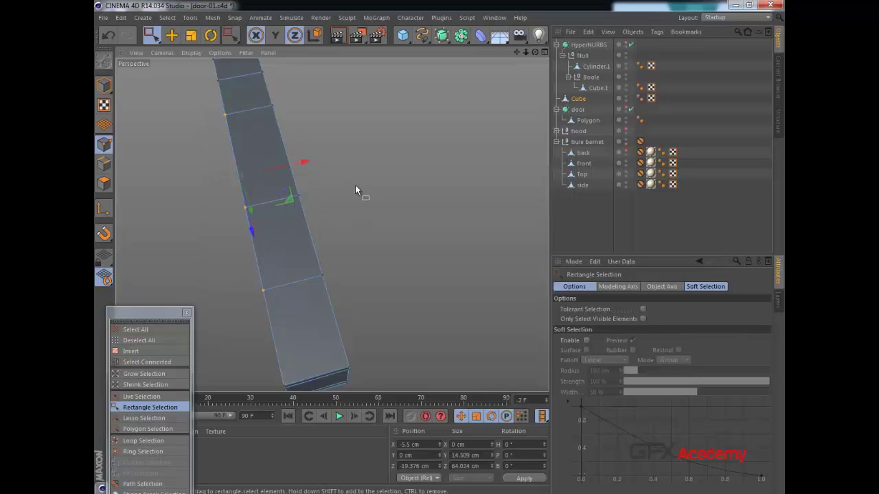
{"action": "left_click_drag", "start_coordinate": [355, 184], "coordinate": [246, 99], "text": "alt"}
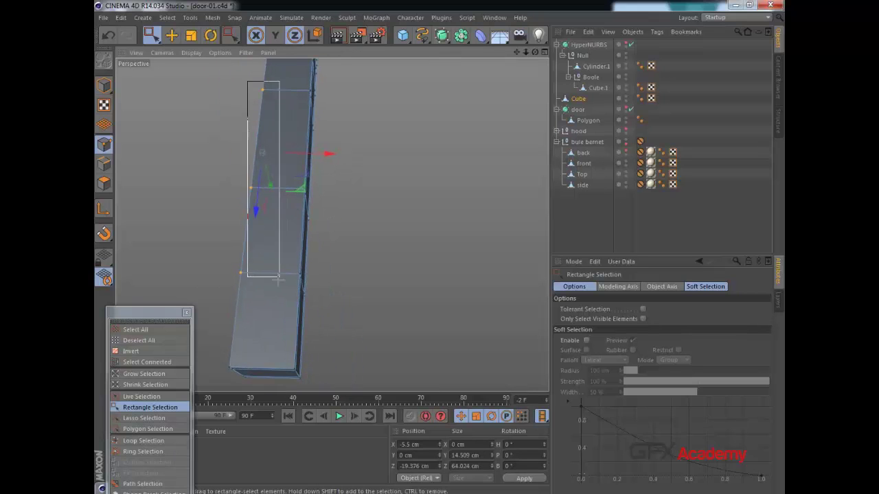
{"action": "left_click_drag", "start_coordinate": [279, 277], "coordinate": [226, 280]}
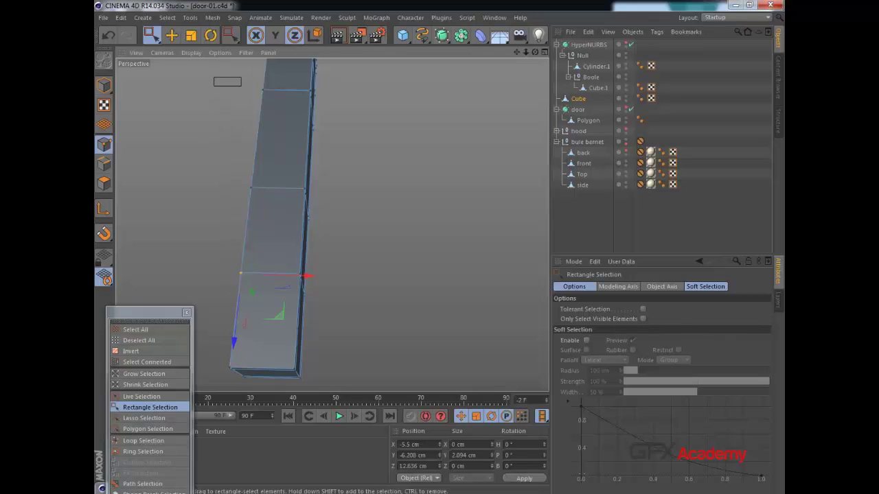
{"action": "left_click_drag", "start_coordinate": [274, 193], "coordinate": [275, 287]}
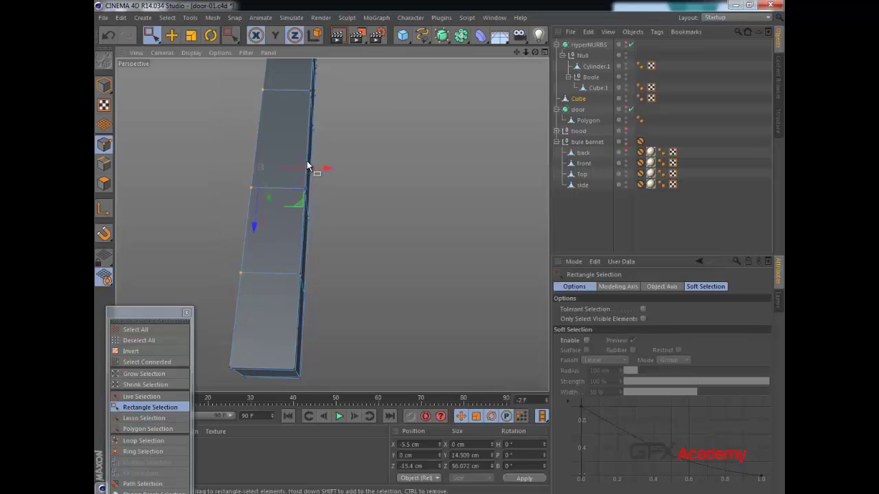
{"action": "left_click_drag", "start_coordinate": [307, 166], "coordinate": [321, 168]}
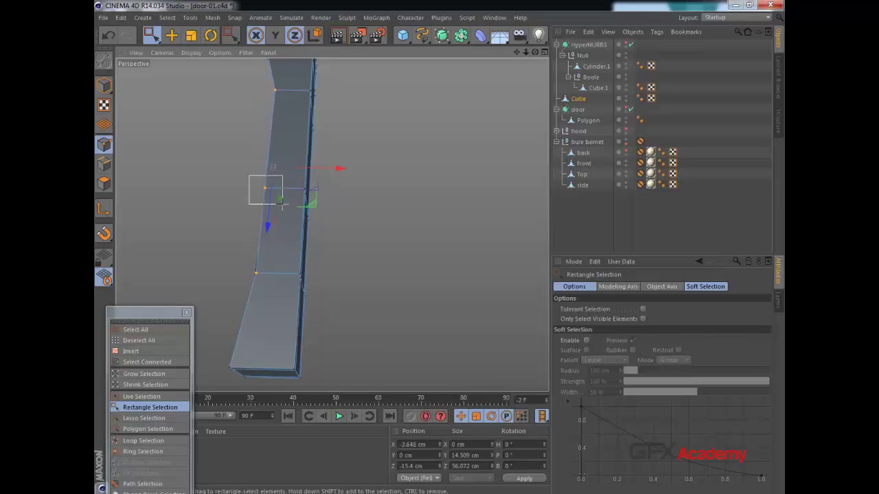
{"action": "left_click_drag", "start_coordinate": [287, 210], "coordinate": [370, 164]}
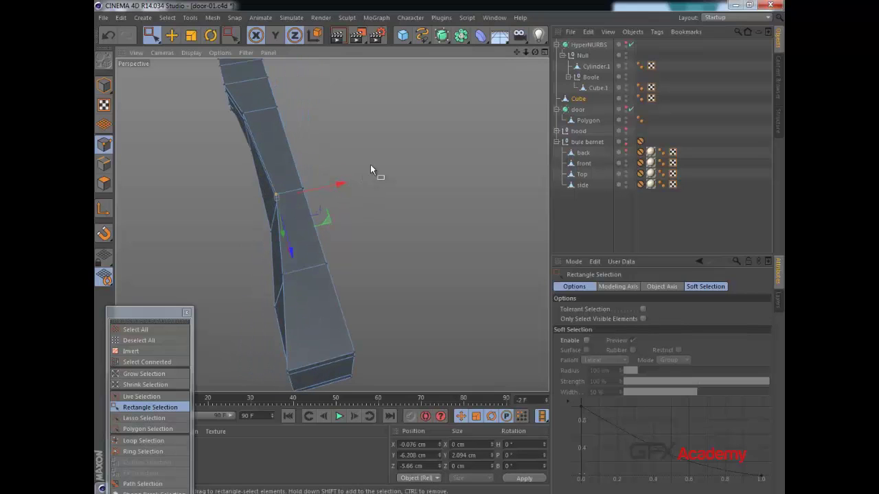
{"action": "key", "text": "ctrl+z"}
{"action": "key", "text": "ctrl+z"}
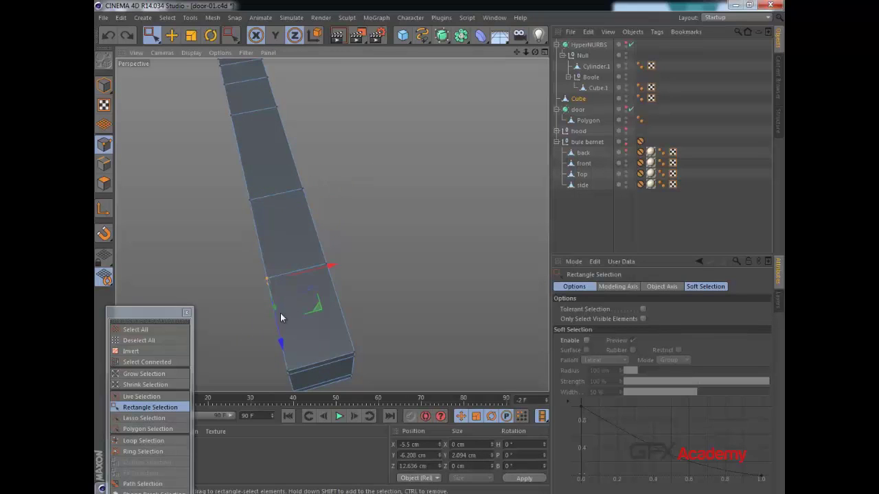
- Select all points of the three middle loops on one long side and move them inward along X, the central loop furthest
{"action": "left_click_drag", "start_coordinate": [281, 317], "coordinate": [304, 208], "text": "alt"}
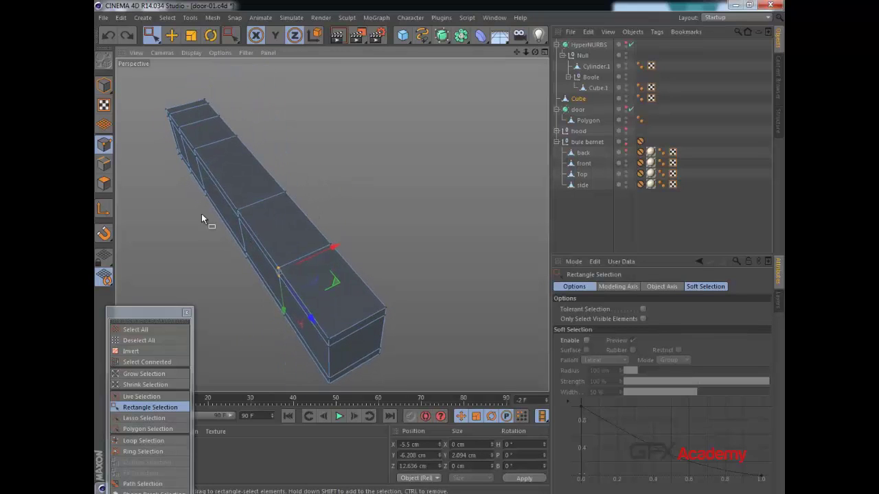
{"action": "left_click_drag", "start_coordinate": [202, 216], "coordinate": [345, 264], "text": "alt"}
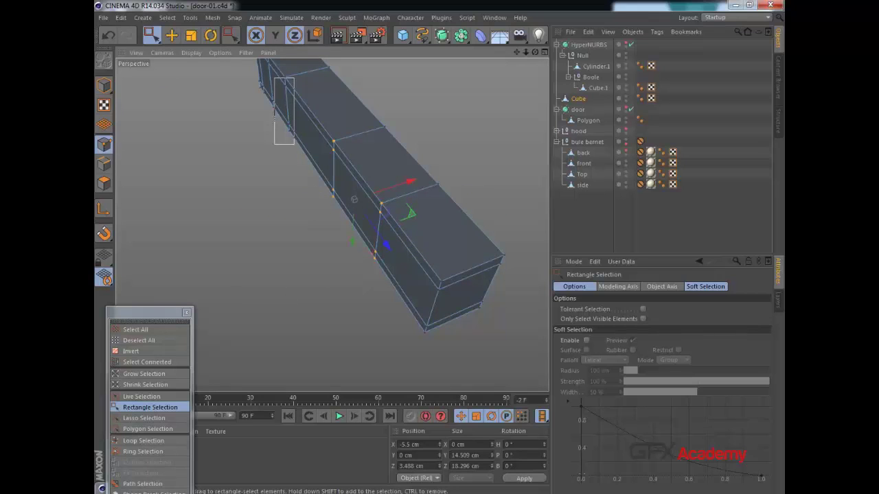
{"action": "left_click_drag", "start_coordinate": [294, 78], "coordinate": [287, 127], "text": "shift"}
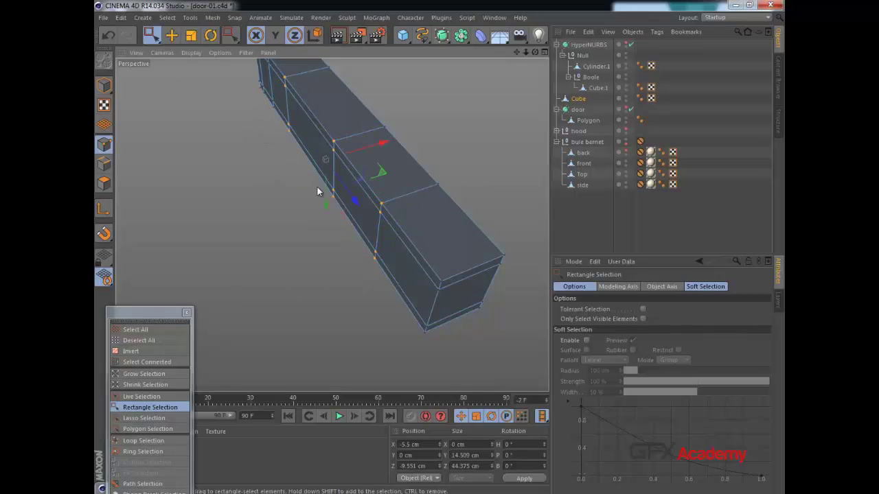
{"action": "left_click_drag", "start_coordinate": [372, 144], "coordinate": [399, 152]}
{"action": "left_click_drag", "start_coordinate": [346, 185], "coordinate": [415, 163], "text": "alt"}
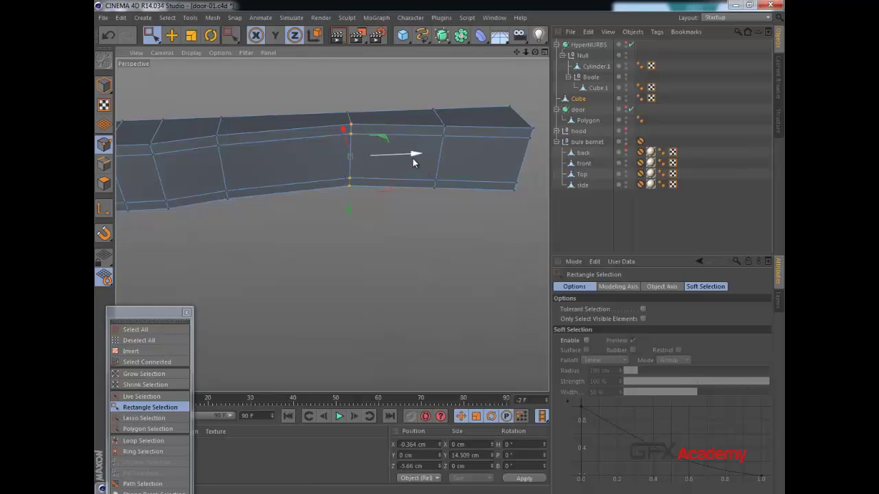
- Cut an extra vertical Knife loop on each side of the Cube's central loop and check the curve
{"action": "key", "text": "k"}
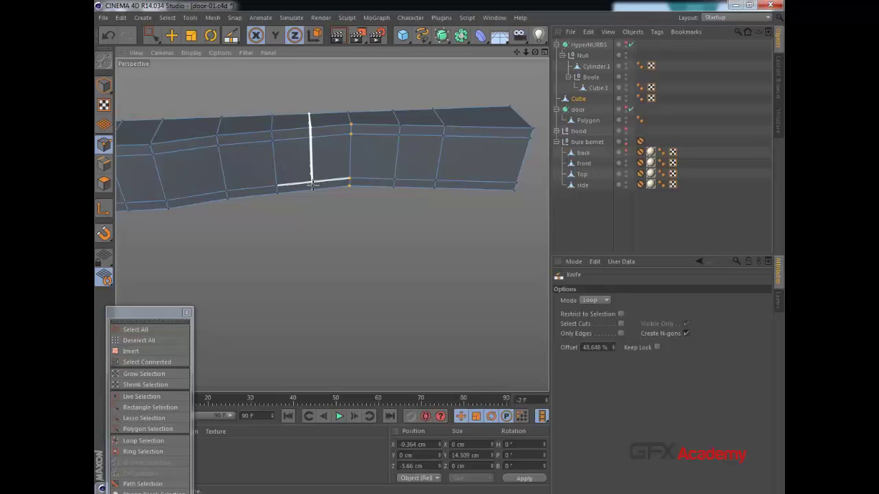
{"action": "mouse_move", "coordinate": [307, 233]}
{"action": "left_mouse_down", "text": "alt"}
{"action": "mouse_move", "coordinate": [304, 286]}
{"action": "mouse_move", "coordinate": [364, 310]}
{"action": "mouse_move", "coordinate": [484, 275]}
{"action": "mouse_move", "coordinate": [495, 317]}
{"action": "left_mouse_up", "text": "alt"}
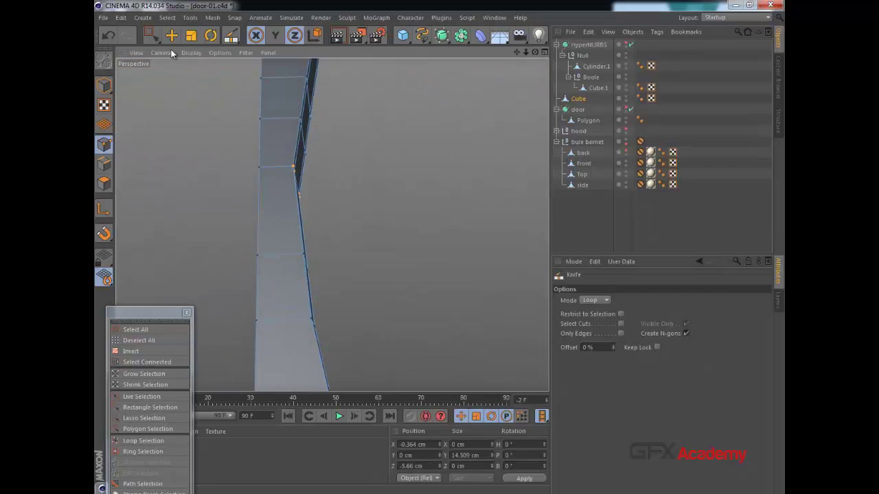
{"action": "left_click", "coordinate": [152, 36]}
{"action": "left_click", "coordinate": [324, 176]}
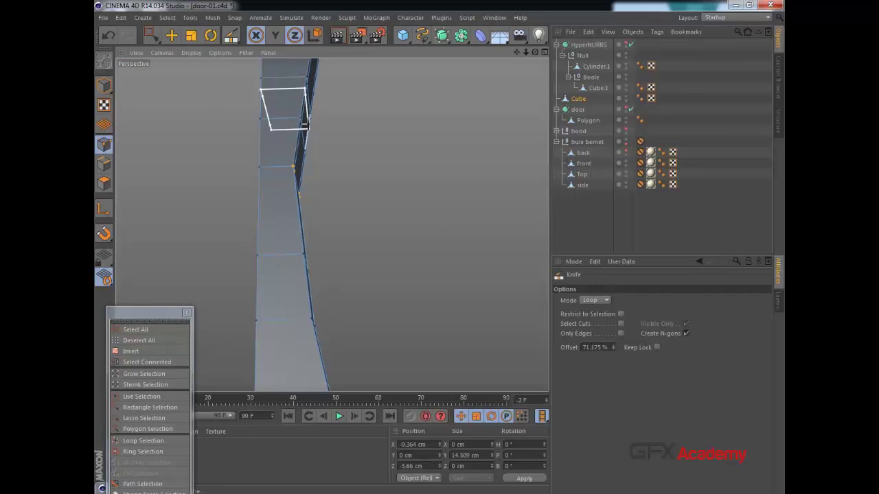
- With Live Selection, move the curved side's points on one new loop about 1.4 cm inward, to about -0.35 cm in X
{"action": "left_click", "coordinate": [156, 36]}
{"action": "left_click_drag", "start_coordinate": [156, 35], "coordinate": [175, 54]}
{"action": "left_click_drag", "start_coordinate": [306, 159], "coordinate": [306, 108], "text": "alt"}
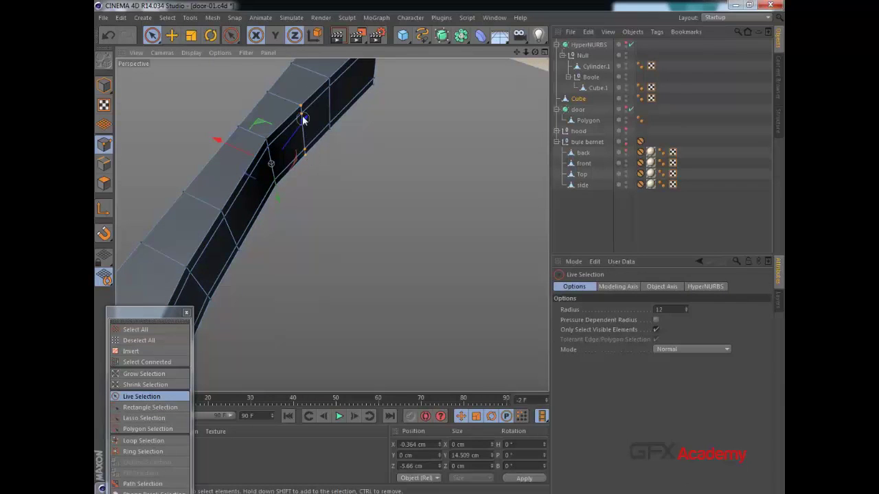
{"action": "left_click", "coordinate": [305, 125]}
{"action": "left_click_drag", "start_coordinate": [270, 118], "coordinate": [262, 111]}
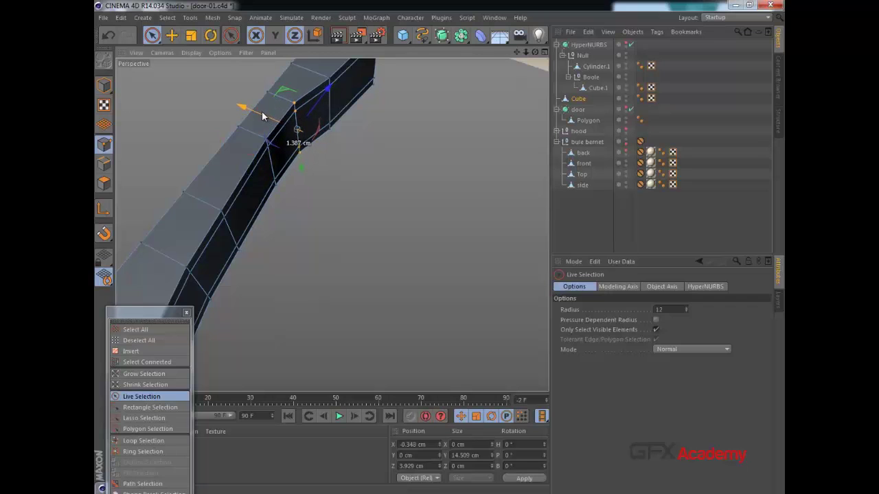
{"action": "left_click_drag", "start_coordinate": [311, 156], "coordinate": [312, 152], "text": "alt"}
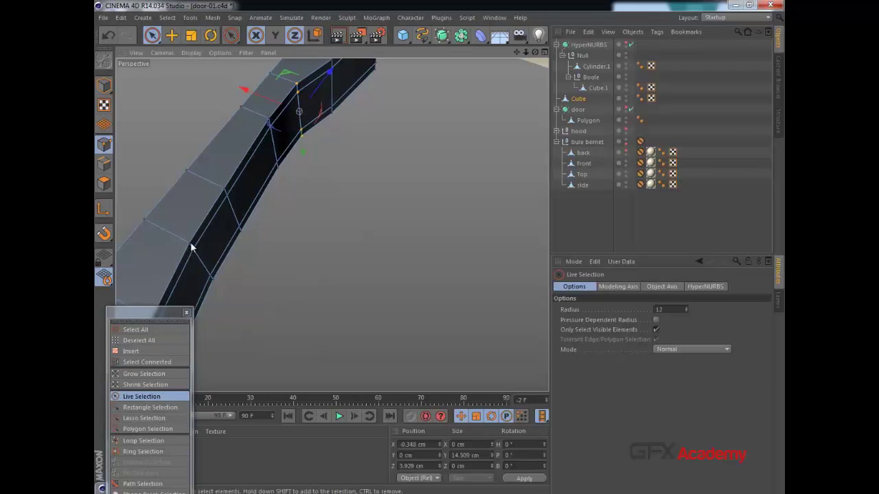
- Move the curved side's points of the two loops beyond the centre inward along X, to about -1.17 cm and -0.92 cm
{"action": "left_click", "coordinate": [210, 279]}
{"action": "left_click_drag", "start_coordinate": [174, 245], "coordinate": [159, 240]}
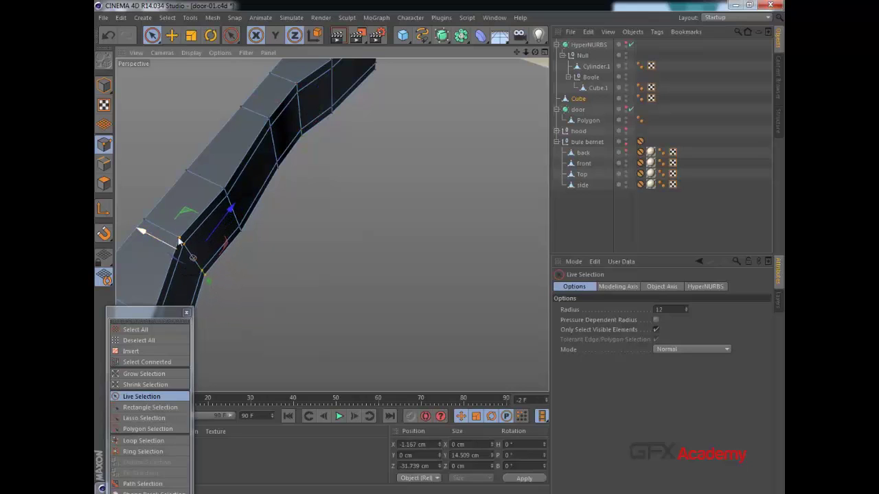
{"action": "left_click", "coordinate": [240, 229]}
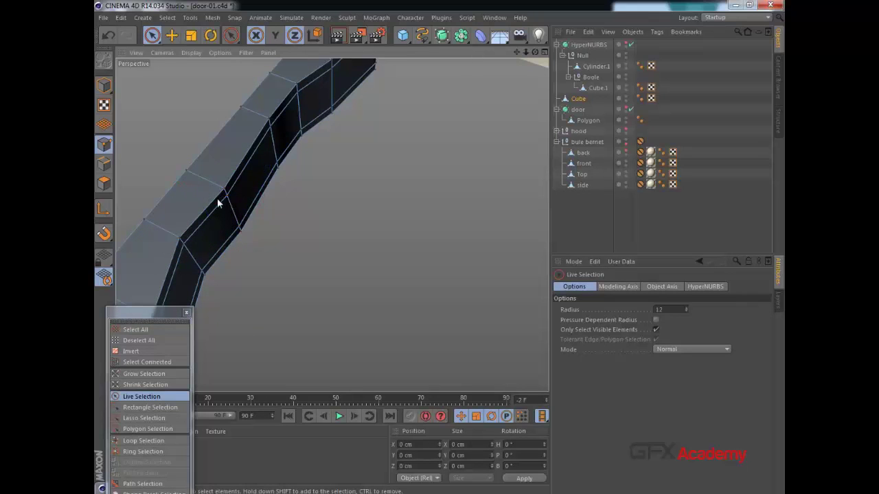
{"action": "left_click_drag", "start_coordinate": [243, 234], "coordinate": [242, 231]}
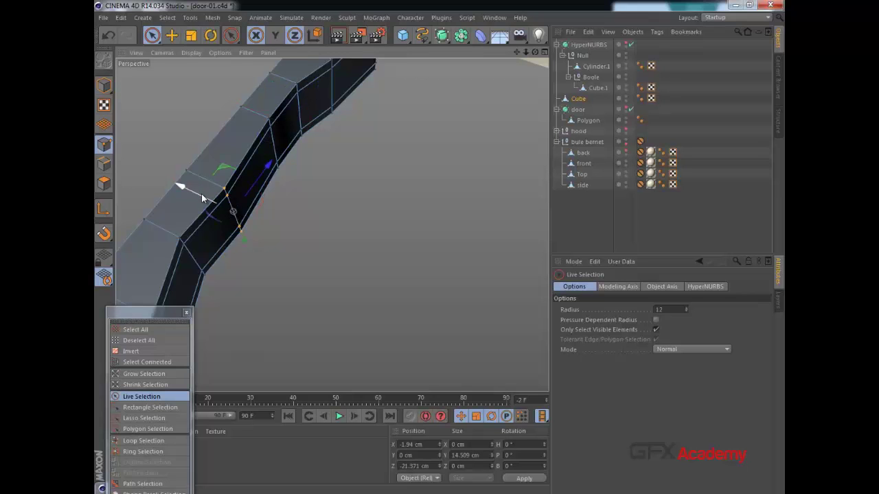
{"action": "left_click_drag", "start_coordinate": [201, 193], "coordinate": [197, 193]}
- Cut lengthwise supporting loops close to the Cube's long side edges with the Knife in Loop mode
{"action": "right_click_drag", "start_coordinate": [243, 179], "coordinate": [260, 209], "text": "alt"}
{"action": "left_click_drag", "start_coordinate": [331, 224], "coordinate": [299, 198], "text": "alt"}
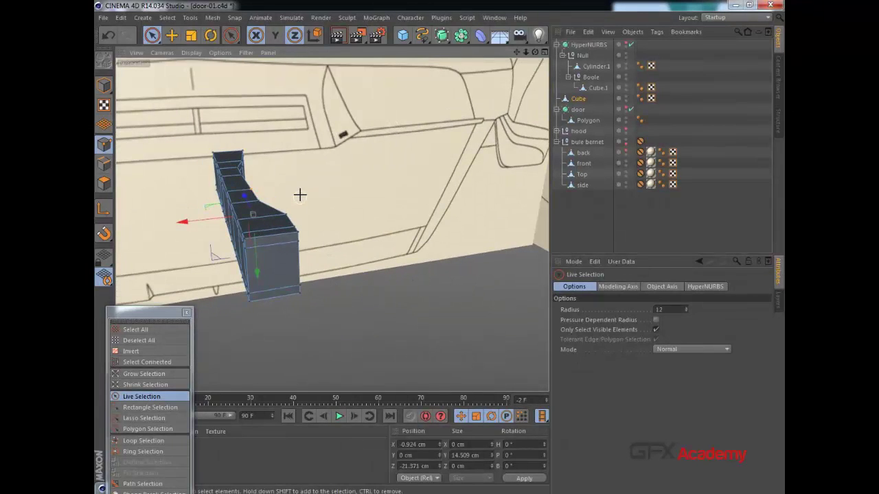
{"action": "key", "text": "k"}
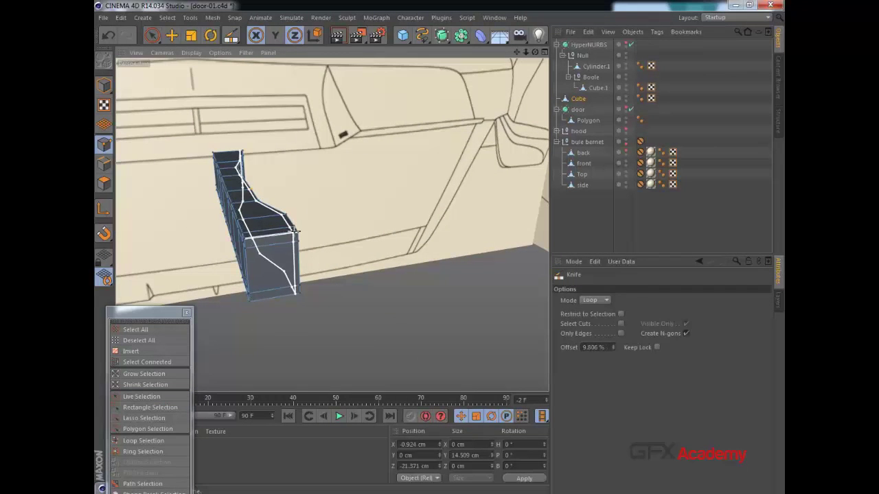
{"action": "left_click", "coordinate": [293, 233]}
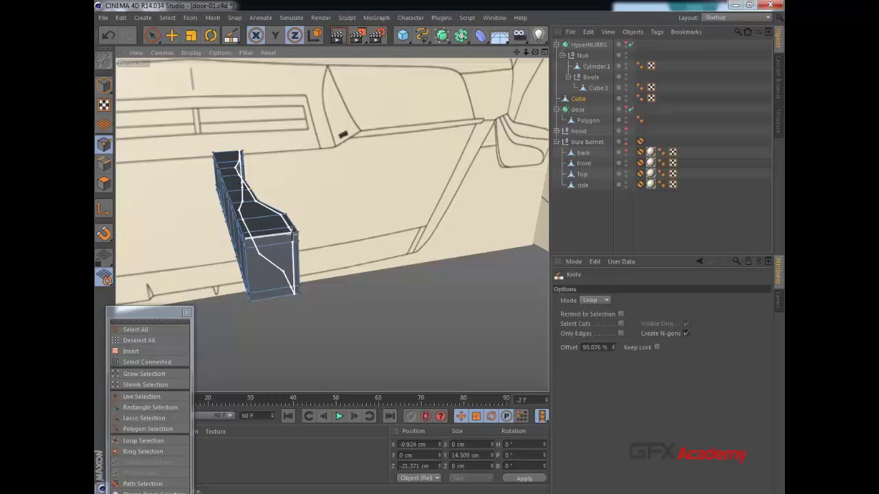
{"action": "mouse_move", "coordinate": [344, 232]}
{"action": "left_mouse_down", "text": "alt"}
{"action": "mouse_move", "coordinate": [306, 214]}
{"action": "mouse_move", "coordinate": [347, 224]}
{"action": "mouse_move", "coordinate": [340, 227]}
{"action": "left_mouse_up", "text": "alt"}
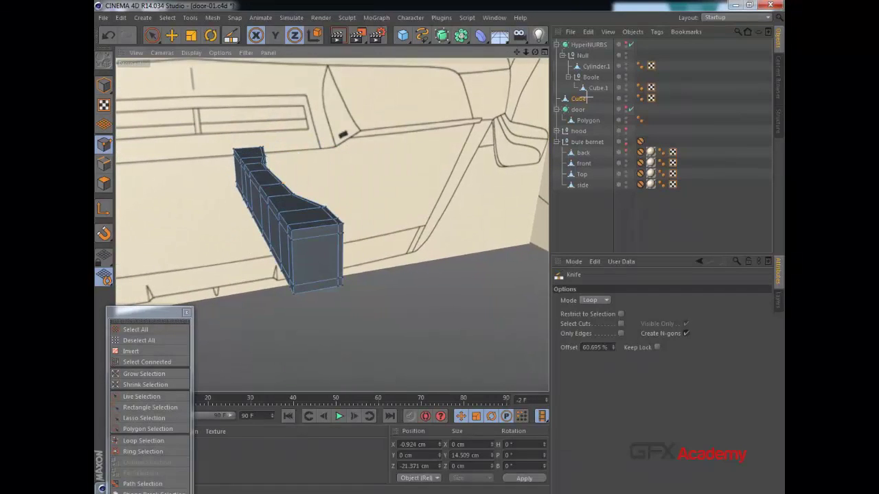
- Place the Cube in the Null under HyperNURBS, show the HyperNURBS in the editor and inspect the smoothed handle
{"action": "left_click", "coordinate": [152, 36]}
{"action": "left_click", "coordinate": [578, 100]}
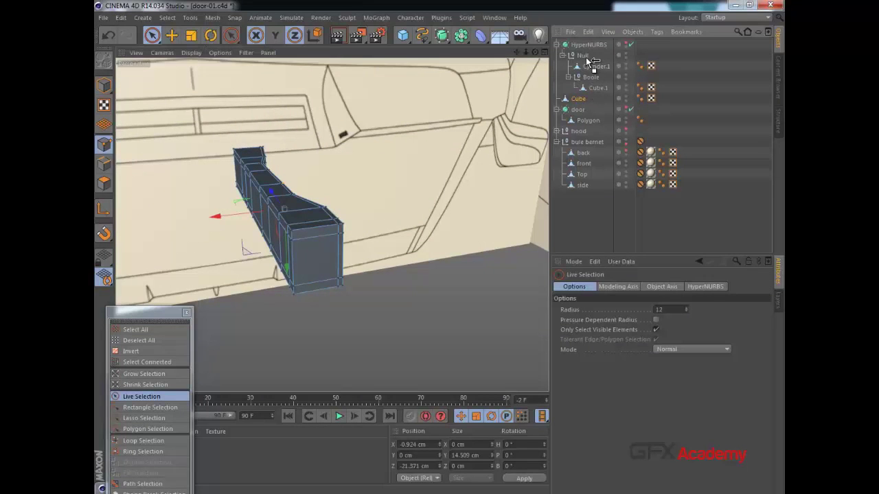
{"action": "left_click_drag", "start_coordinate": [586, 57], "coordinate": [586, 57]}
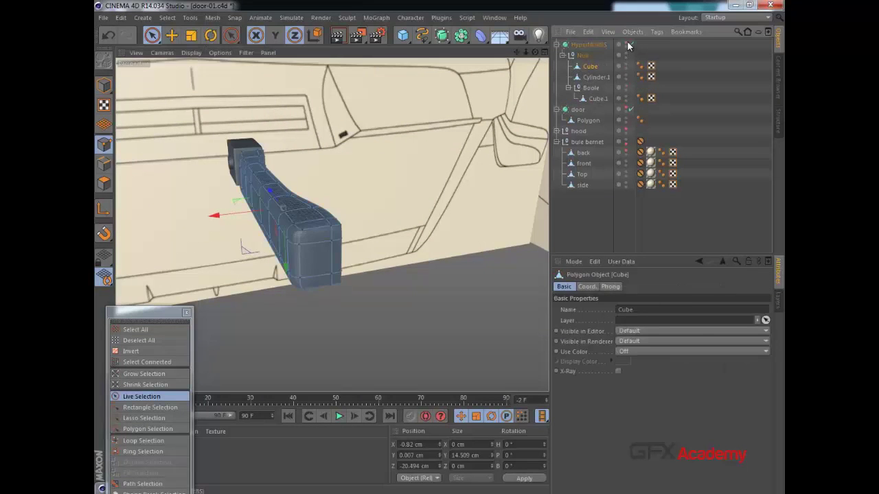
{"action": "mouse_move", "coordinate": [363, 221]}
{"action": "left_mouse_down", "text": "alt"}
{"action": "mouse_move", "coordinate": [370, 224]}
{"action": "mouse_move", "coordinate": [356, 226]}
{"action": "mouse_move", "coordinate": [376, 223]}
{"action": "left_mouse_up", "text": "alt"}
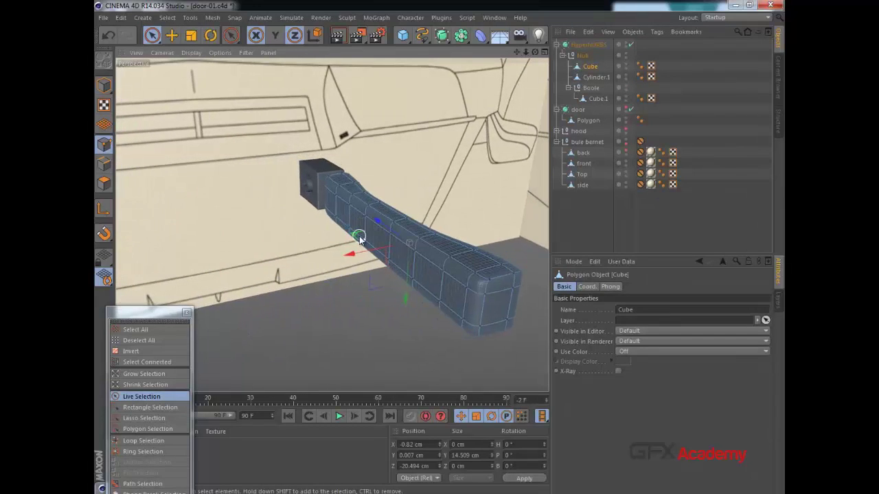
- With HyperNURBS temporarily disabled, cut a supporting loop close to the Cube's end beside the lock using the Knife in Loop mode
{"action": "middle_click", "coordinate": [360, 238]}
{"action": "middle_click", "coordinate": [313, 245]}
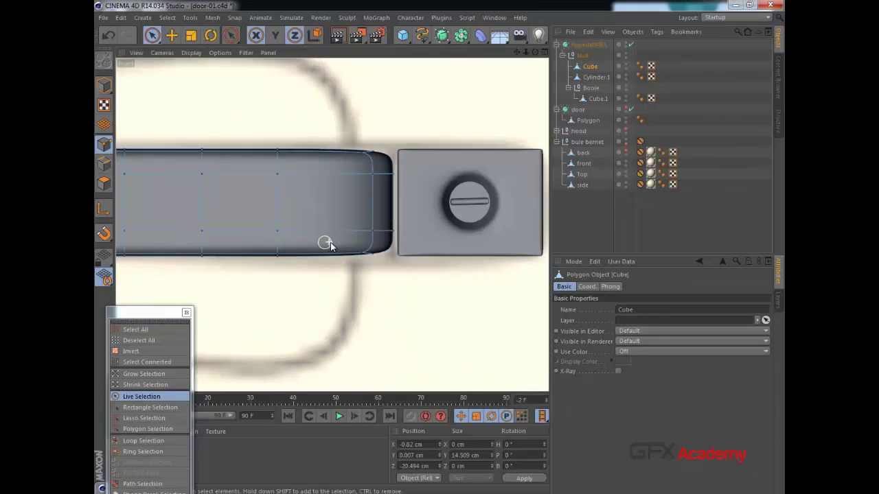
{"action": "scroll", "coordinate": [330, 242], "scroll_direction": "down", "scroll_amount": 5}
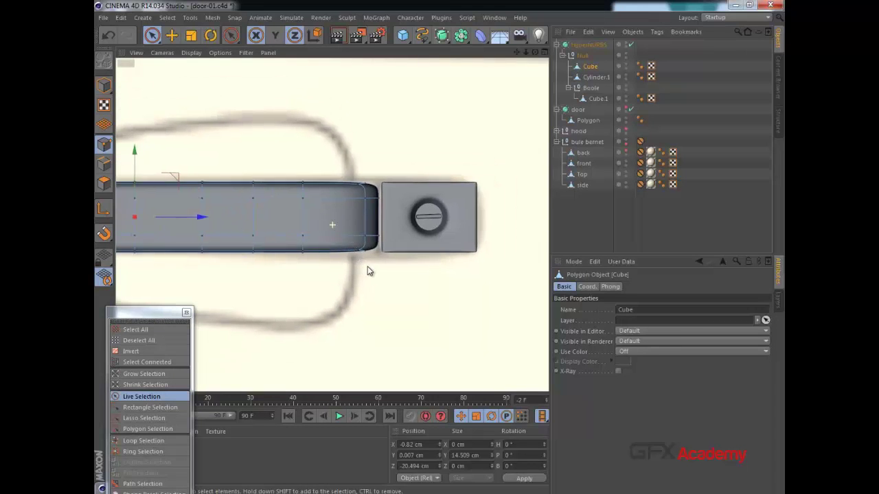
{"action": "middle_click_drag", "start_coordinate": [368, 271], "coordinate": [441, 256], "text": "alt"}
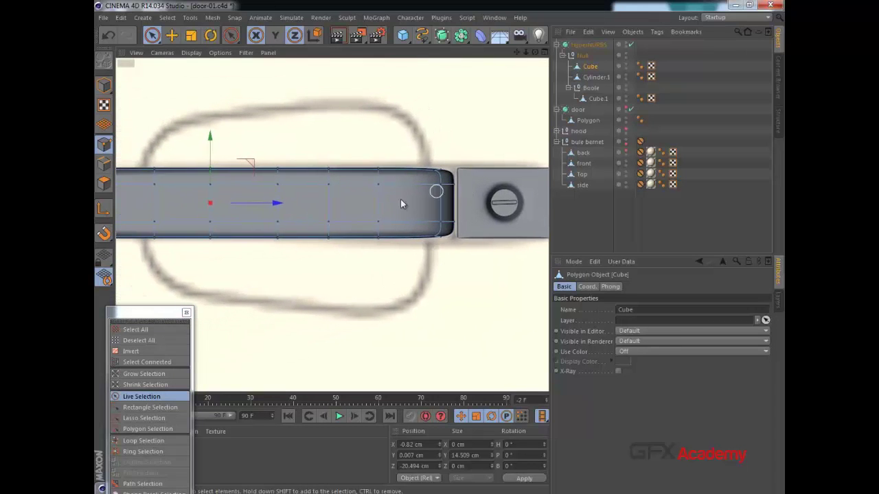
{"action": "left_click", "coordinate": [630, 45]}
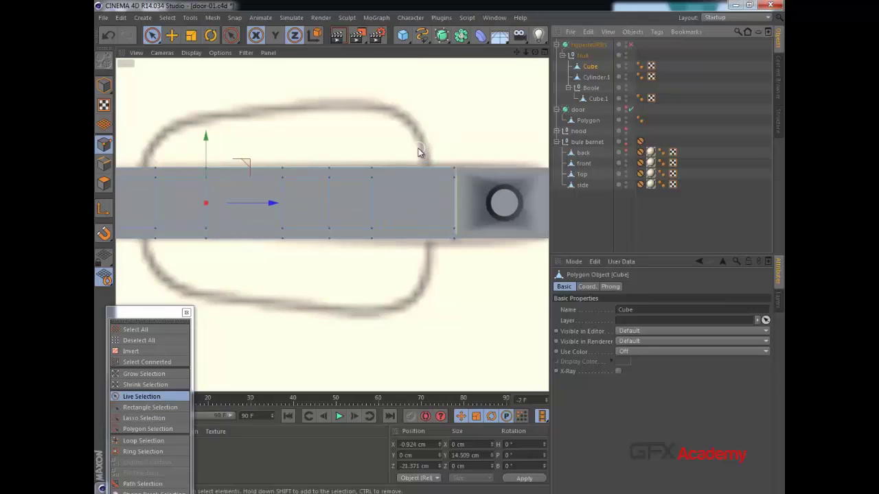
{"action": "key", "text": "k"}
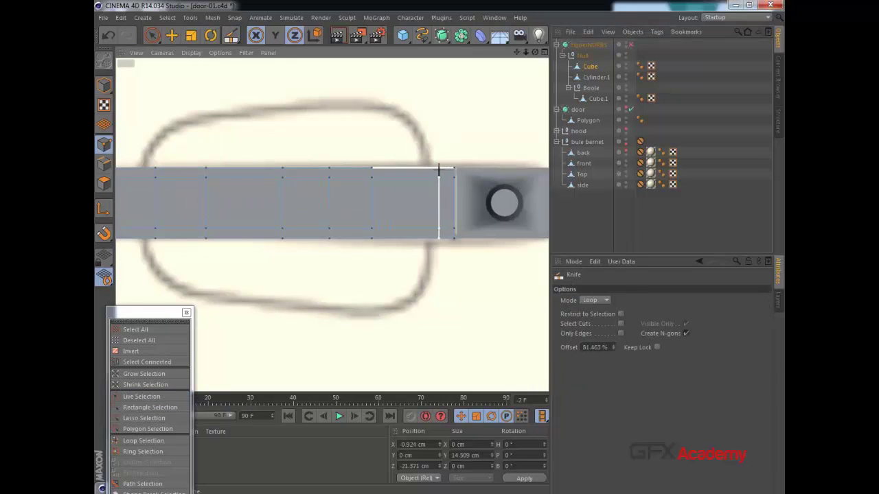
{"action": "left_click", "coordinate": [439, 169]}
{"action": "middle_click_drag", "start_coordinate": [241, 213], "coordinate": [306, 207], "text": "alt"}
{"action": "left_click", "coordinate": [630, 44]}
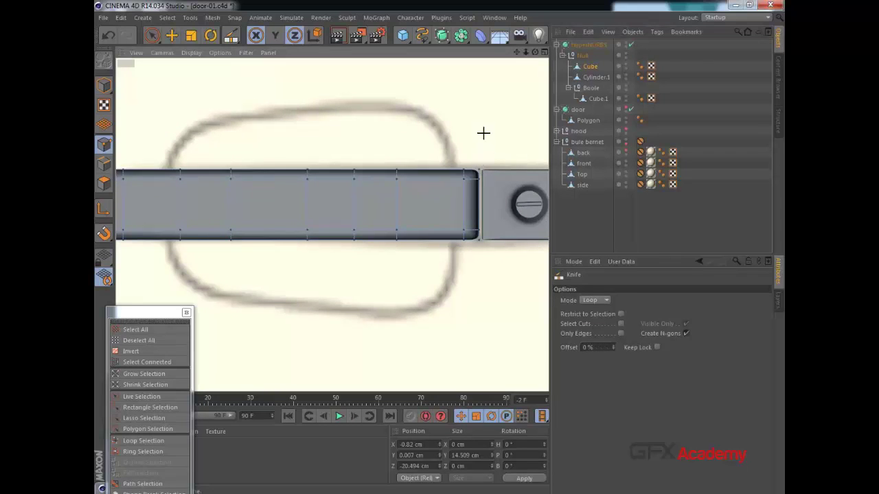
- With Rectangle Selection, select the Cube's end points beside the lock and move them toward the lock, to about 29.88 cm in Z
{"action": "scroll", "coordinate": [474, 141], "scroll_direction": "up", "scroll_amount": 3}
{"action": "left_click_drag", "start_coordinate": [154, 35], "coordinate": [192, 68]}
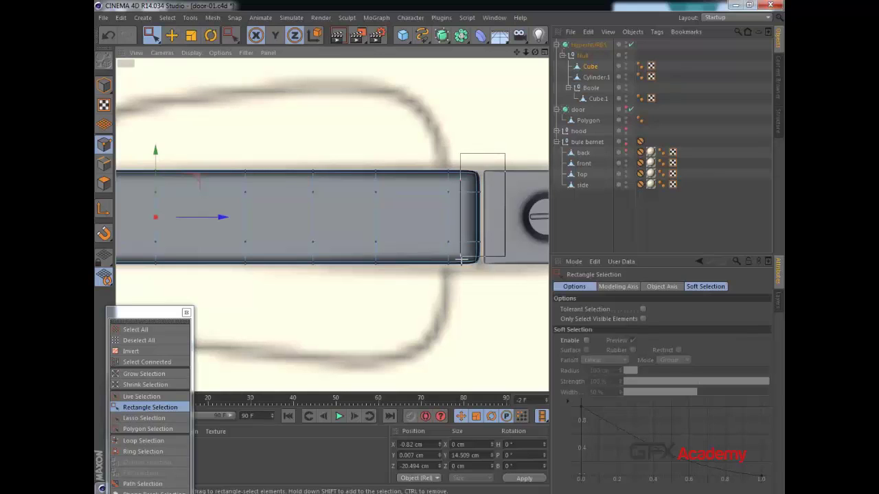
{"action": "left_click_drag", "start_coordinate": [497, 219], "coordinate": [526, 221]}
{"action": "scroll", "coordinate": [417, 191], "scroll_direction": "down", "scroll_amount": 5}
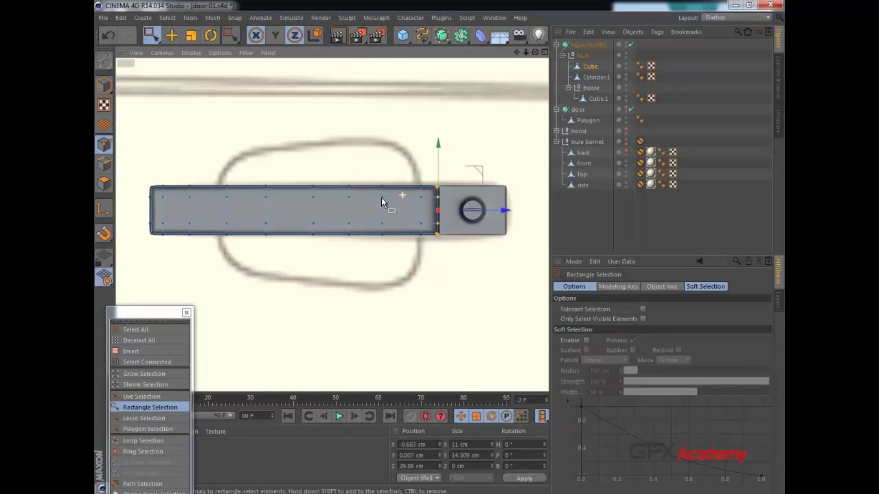
- With HyperNURBS temporarily disabled, cut lengthwise Knife loops close to both side edges of the Cube's top and bottom faces
{"action": "middle_click", "coordinate": [294, 157]}
{"action": "middle_click", "coordinate": [286, 152]}
{"action": "mouse_move", "coordinate": [369, 230]}
{"action": "left_mouse_down", "text": "alt"}
{"action": "mouse_move", "coordinate": [230, 238]}
{"action": "mouse_move", "coordinate": [236, 263]}
{"action": "mouse_move", "coordinate": [298, 298]}
{"action": "mouse_move", "coordinate": [412, 263]}
{"action": "mouse_move", "coordinate": [502, 133]}
{"action": "mouse_move", "coordinate": [437, 250]}
{"action": "mouse_move", "coordinate": [329, 224]}
{"action": "mouse_move", "coordinate": [278, 201]}
{"action": "mouse_move", "coordinate": [251, 208]}
{"action": "mouse_move", "coordinate": [236, 197]}
{"action": "mouse_move", "coordinate": [272, 184]}
{"action": "mouse_move", "coordinate": [515, 165]}
{"action": "mouse_move", "coordinate": [446, 248]}
{"action": "mouse_move", "coordinate": [530, 204]}
{"action": "mouse_move", "coordinate": [174, 219]}
{"action": "mouse_move", "coordinate": [187, 230]}
{"action": "mouse_move", "coordinate": [236, 218]}
{"action": "mouse_move", "coordinate": [256, 194]}
{"action": "left_mouse_up", "text": "alt"}
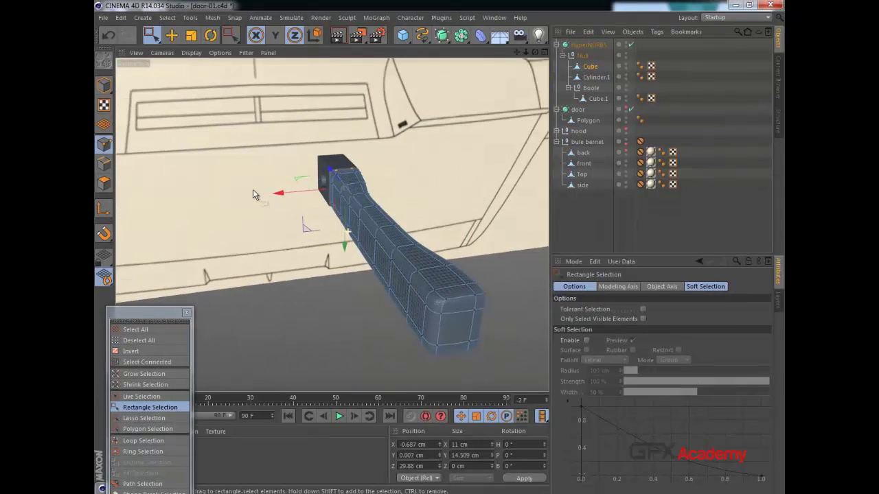
{"action": "left_click", "coordinate": [631, 44]}
{"action": "left_click_drag", "start_coordinate": [444, 185], "coordinate": [442, 187], "text": "alt"}
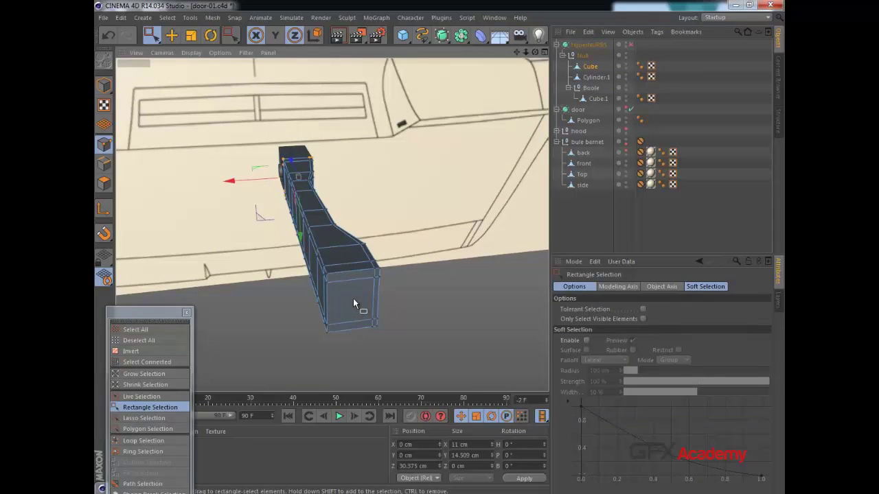
{"action": "key", "text": "k"}
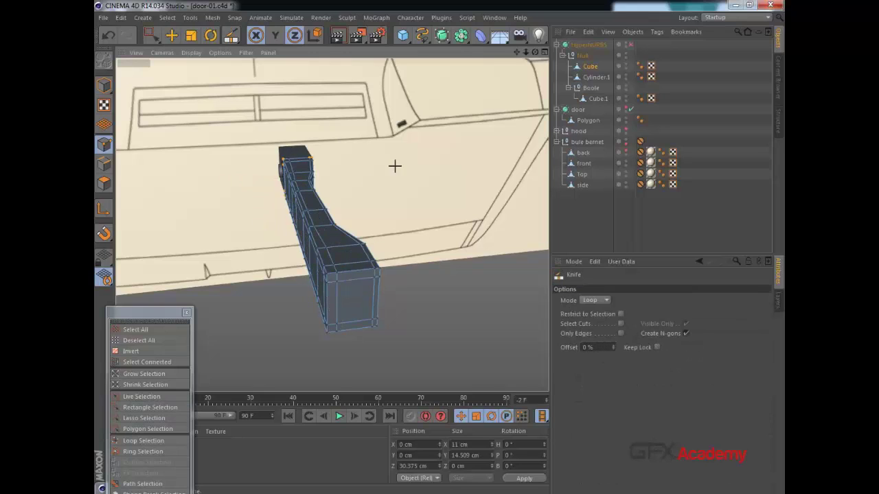
{"action": "left_click", "coordinate": [631, 45]}
{"action": "mouse_move", "coordinate": [393, 185]}
{"action": "left_mouse_down", "text": "alt"}
{"action": "mouse_move", "coordinate": [405, 181]}
{"action": "mouse_move", "coordinate": [394, 180]}
{"action": "left_mouse_up", "text": "alt"}
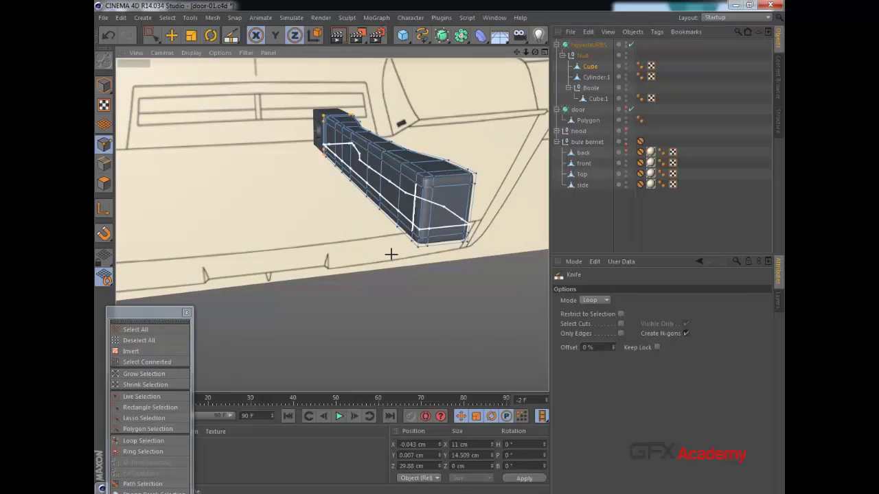
- Select the point loop around the Cube near its free end with Loop Selection and activate Move
{"action": "left_click", "coordinate": [135, 441]}
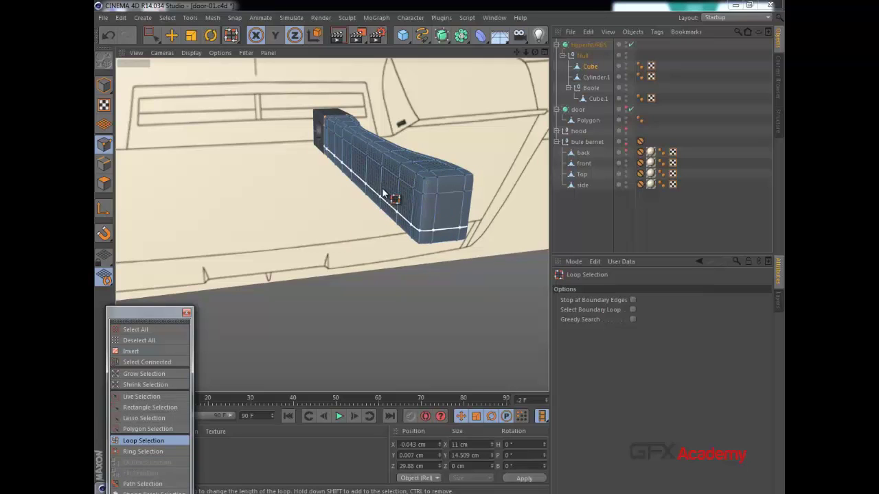
{"action": "left_click_drag", "start_coordinate": [383, 194], "coordinate": [173, 256], "text": "alt"}
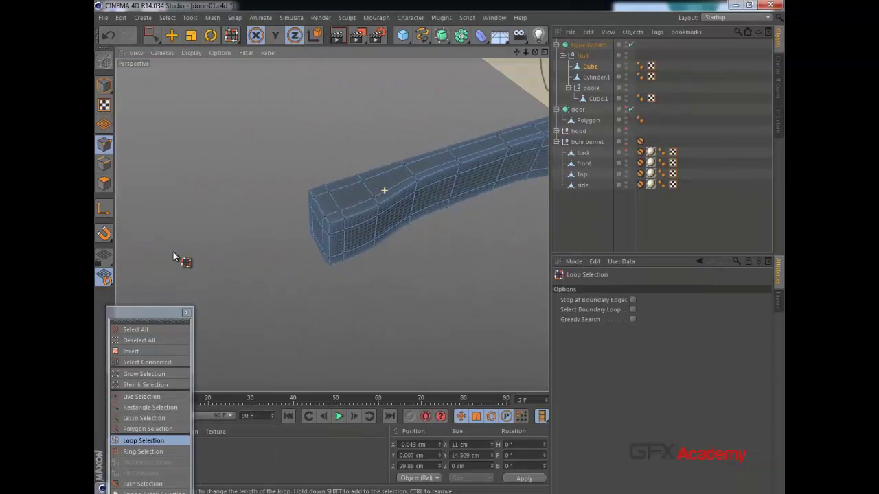
{"action": "left_click", "coordinate": [385, 215]}
{"action": "left_click", "coordinate": [172, 36]}
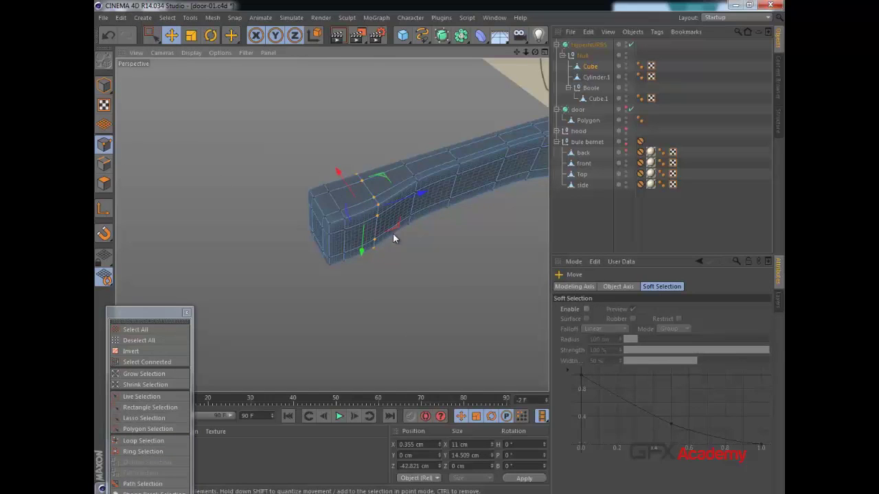
- Examine the smoothed handle from several sides and its placement relative to the car blueprints
{"action": "left_click_drag", "start_coordinate": [392, 237], "coordinate": [222, 282], "text": "alt"}
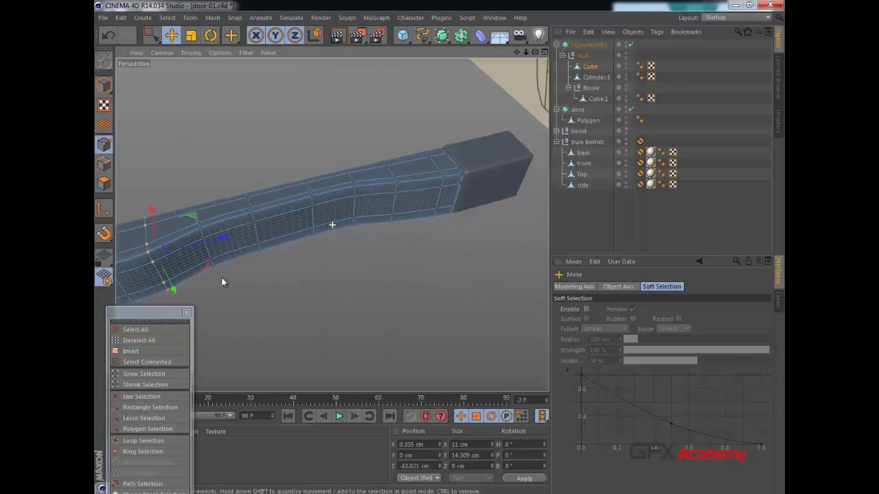
{"action": "mouse_move", "coordinate": [382, 248]}
{"action": "left_mouse_down", "text": "alt"}
{"action": "mouse_move", "coordinate": [442, 248]}
{"action": "mouse_move", "coordinate": [315, 294]}
{"action": "left_mouse_up", "text": "alt"}
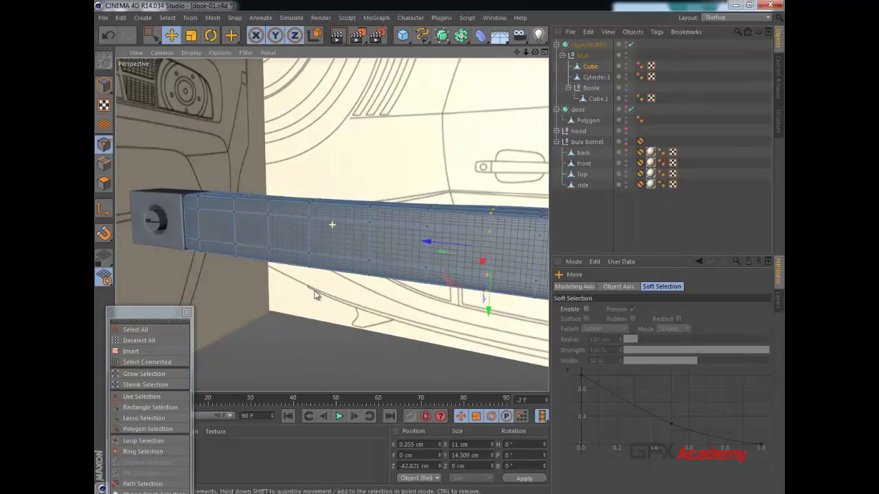
{"action": "middle_click", "coordinate": [306, 309]}
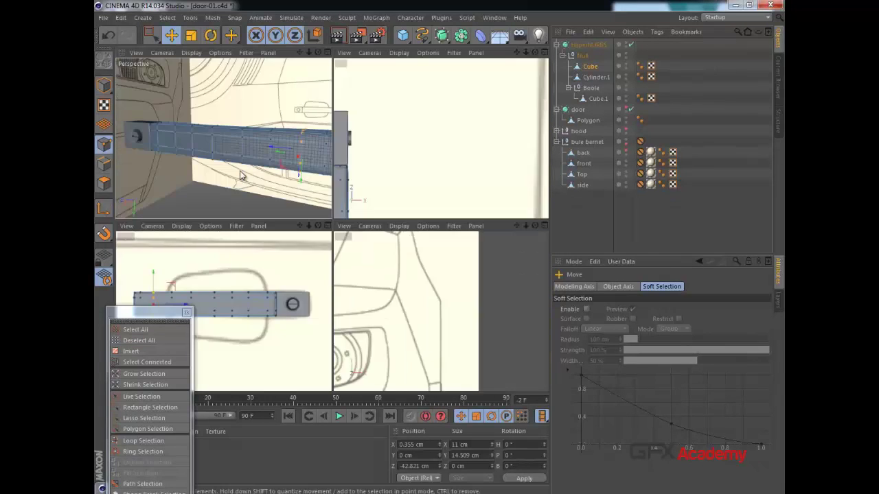
{"action": "middle_click", "coordinate": [241, 178]}
{"action": "scroll", "coordinate": [327, 234], "scroll_direction": "down", "scroll_amount": 3}
{"action": "scroll", "coordinate": [327, 233], "scroll_direction": "down", "scroll_amount": 8}
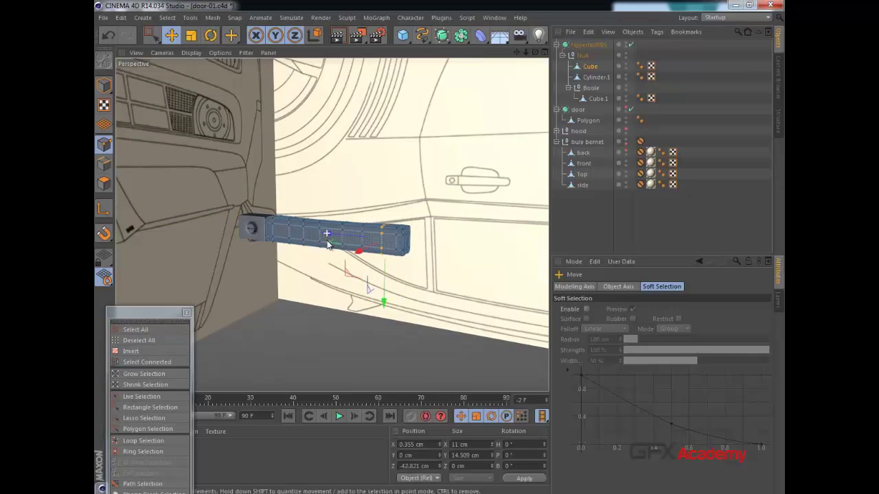
{"action": "left_click_drag", "start_coordinate": [328, 256], "coordinate": [401, 117], "text": "alt"}
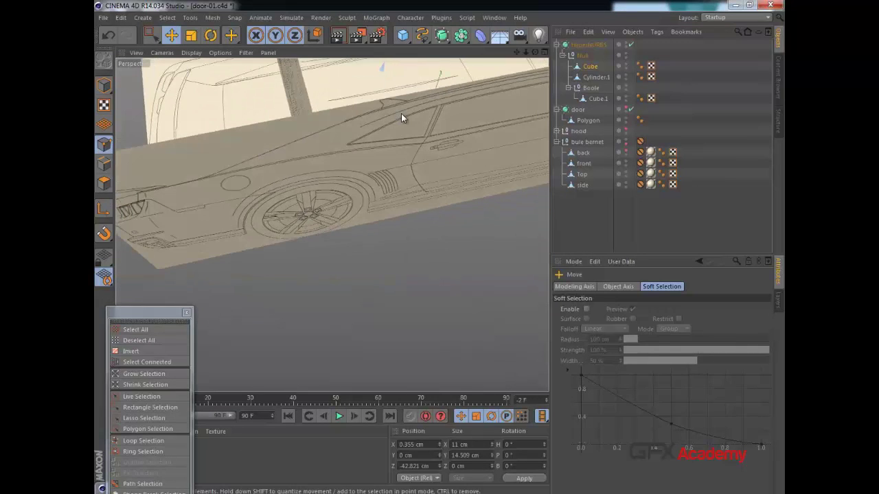
{"action": "key", "text": "o"}
{"action": "left_click_drag", "start_coordinate": [370, 254], "coordinate": [380, 237], "text": "alt"}
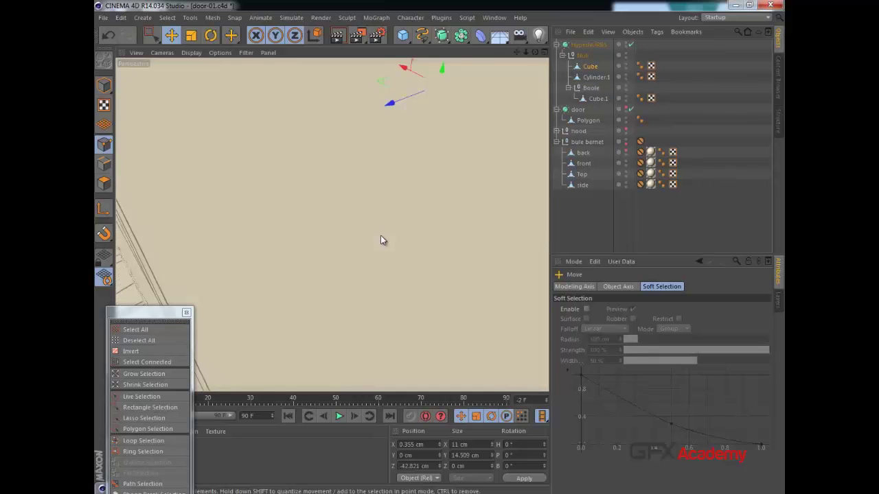
{"action": "left_click_drag", "start_coordinate": [362, 234], "coordinate": [433, 226], "text": "alt"}
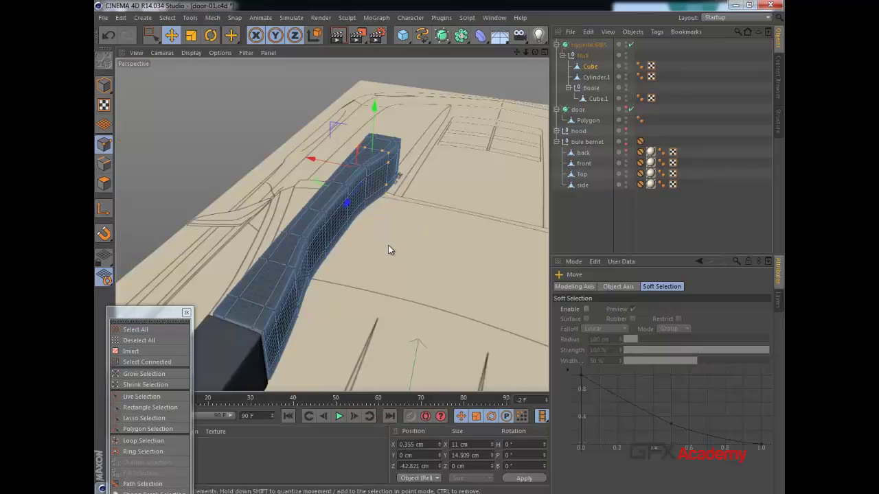
{"action": "mouse_move", "coordinate": [388, 250]}
{"action": "left_mouse_down", "text": "alt"}
{"action": "mouse_move", "coordinate": [402, 234]}
{"action": "mouse_move", "coordinate": [419, 250]}
{"action": "mouse_move", "coordinate": [397, 257]}
{"action": "left_mouse_up", "text": "alt"}
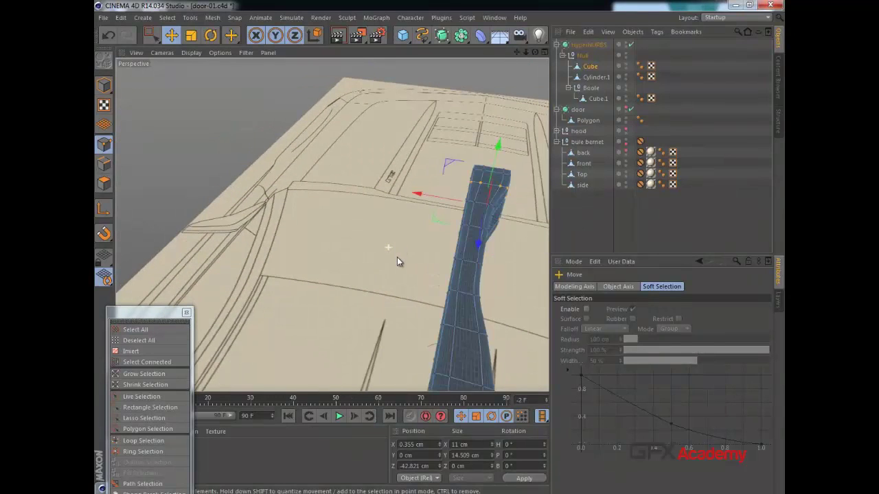
{"action": "scroll", "coordinate": [396, 258], "scroll_direction": "down", "scroll_amount": 5}
{"action": "left_click_drag", "start_coordinate": [428, 290], "coordinate": [524, 267], "text": "alt"}
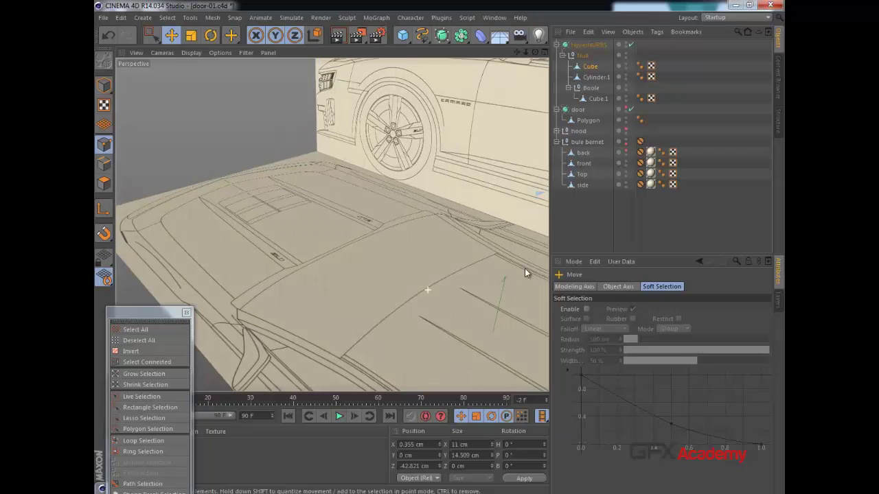
{"action": "middle_click_drag", "start_coordinate": [525, 268], "coordinate": [385, 288], "text": "alt"}
{"action": "left_click_drag", "start_coordinate": [390, 289], "coordinate": [442, 272], "text": "alt"}
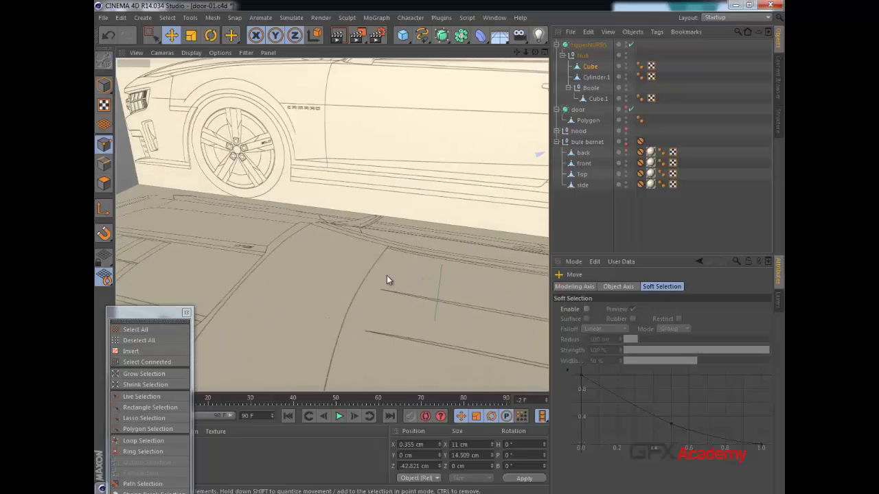
{"action": "mouse_move", "coordinate": [386, 280]}
{"action": "left_mouse_down", "text": "alt"}
{"action": "mouse_move", "coordinate": [330, 295]}
{"action": "mouse_move", "coordinate": [373, 272]}
{"action": "left_mouse_up", "text": "alt"}
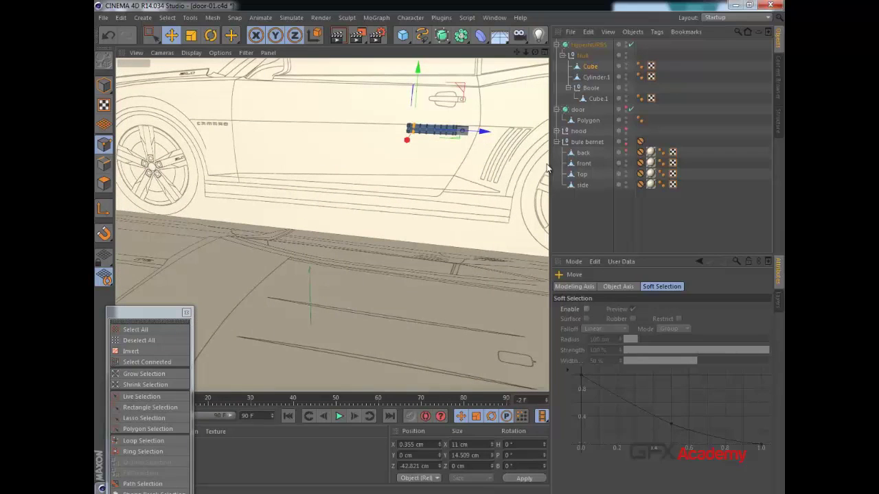
- Show the door in the editor and move the handle's Null onto the door, over the handle recess
{"action": "left_click", "coordinate": [629, 110]}
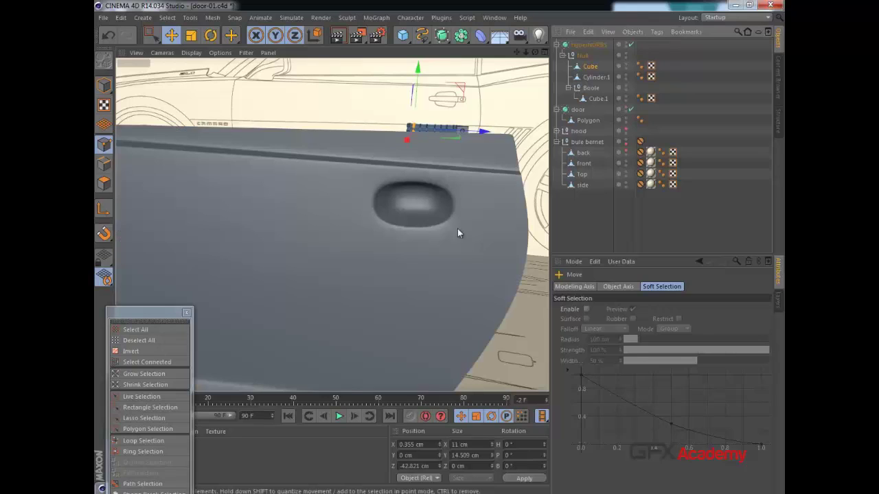
{"action": "left_click", "coordinate": [588, 44]}
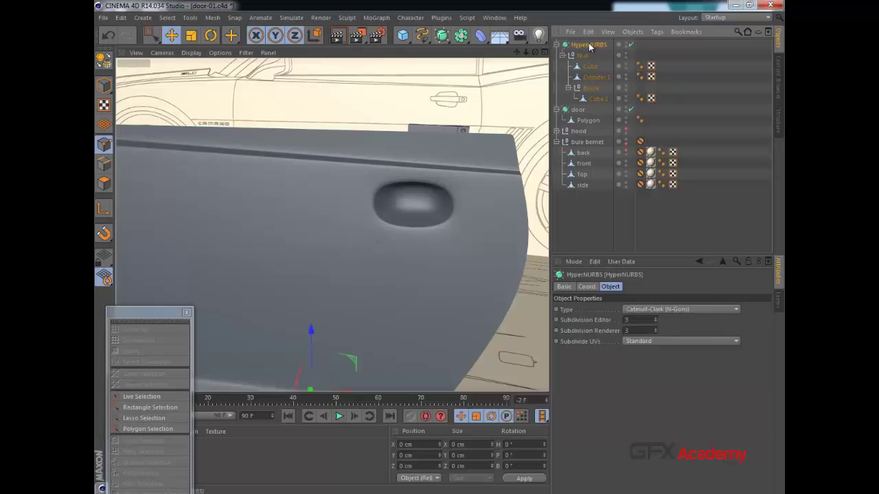
{"action": "mouse_move", "coordinate": [416, 197]}
{"action": "left_mouse_down", "text": "alt"}
{"action": "mouse_move", "coordinate": [316, 209]}
{"action": "mouse_move", "coordinate": [326, 214]}
{"action": "left_mouse_up", "text": "alt"}
{"action": "left_click", "coordinate": [583, 56]}
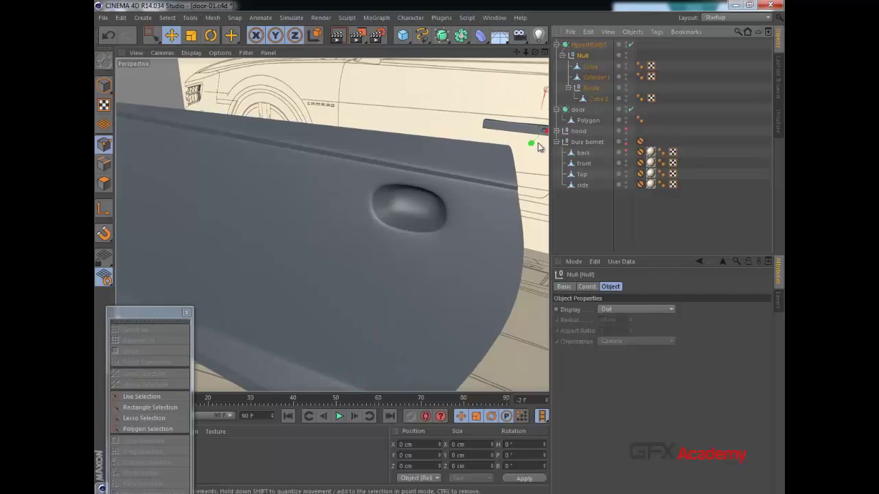
{"action": "left_click_drag", "start_coordinate": [527, 155], "coordinate": [514, 188]}
{"action": "mouse_move", "coordinate": [383, 217]}
{"action": "left_mouse_down", "text": "alt"}
{"action": "mouse_move", "coordinate": [224, 119]}
{"action": "mouse_move", "coordinate": [177, 60]}
{"action": "mouse_move", "coordinate": [441, 248]}
{"action": "mouse_move", "coordinate": [383, 216]}
{"action": "left_mouse_up", "text": "alt"}
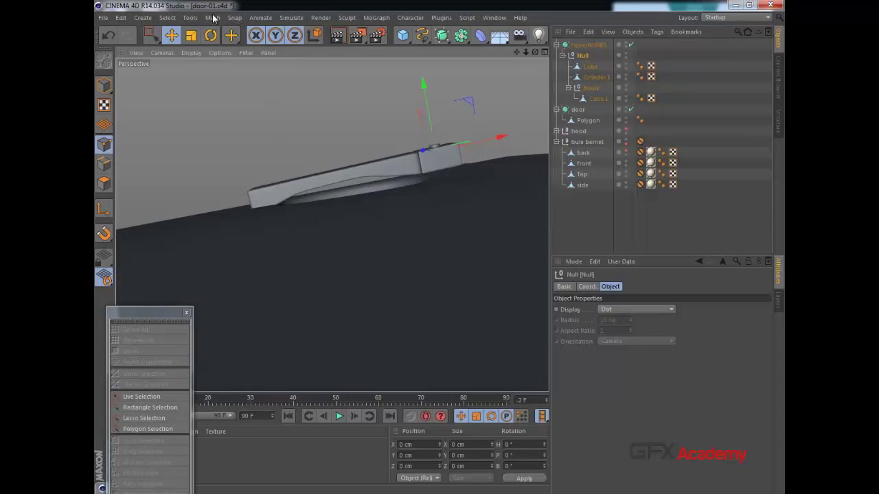
- Rotate the handle's Null in small amounts about its Z axis until the handle follows the slope of the door surface
{"action": "left_click", "coordinate": [211, 36]}
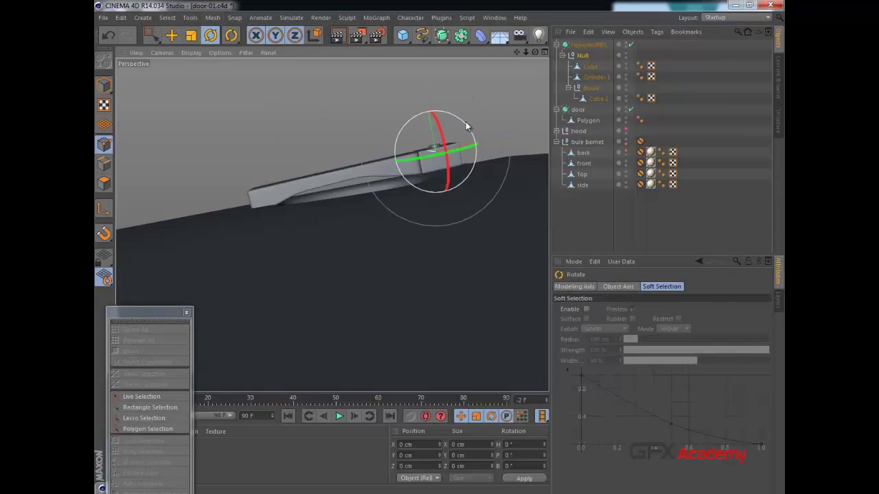
{"action": "left_click_drag", "start_coordinate": [466, 123], "coordinate": [431, 106]}
{"action": "left_click", "coordinate": [172, 36]}
{"action": "left_click_drag", "start_coordinate": [400, 165], "coordinate": [375, 123], "text": "alt"}
{"action": "left_click_drag", "start_coordinate": [410, 177], "coordinate": [492, 244], "text": "alt"}
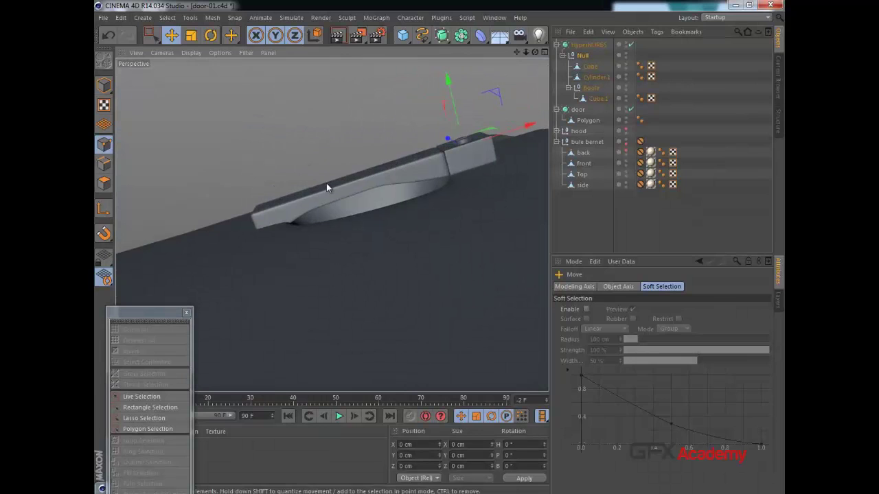
{"action": "left_click", "coordinate": [211, 35]}
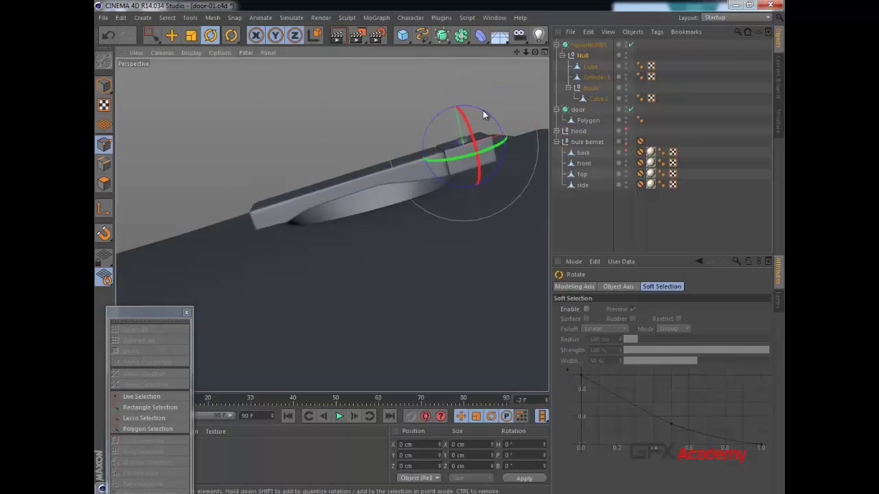
{"action": "left_click_drag", "start_coordinate": [483, 108], "coordinate": [463, 104]}
{"action": "left_click_drag", "start_coordinate": [332, 225], "coordinate": [380, 264], "text": "alt"}
{"action": "left_click_drag", "start_coordinate": [474, 184], "coordinate": [469, 173]}
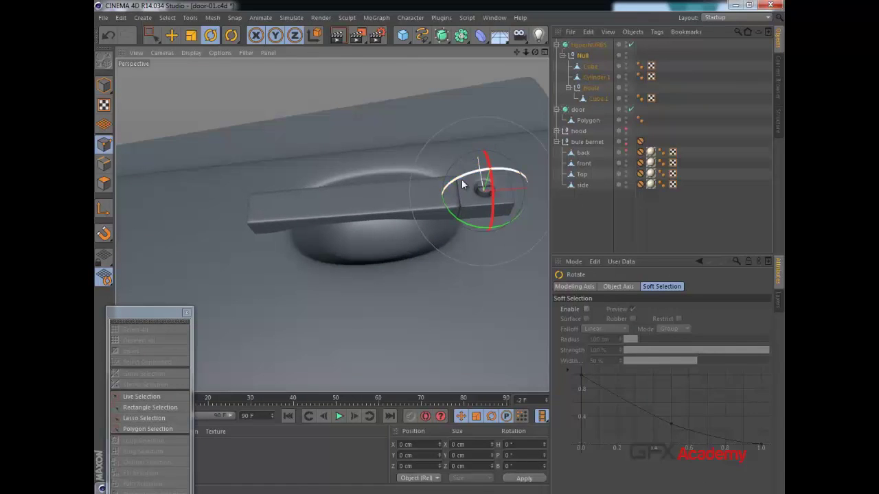
{"action": "left_click_drag", "start_coordinate": [392, 217], "coordinate": [375, 91], "text": "alt"}
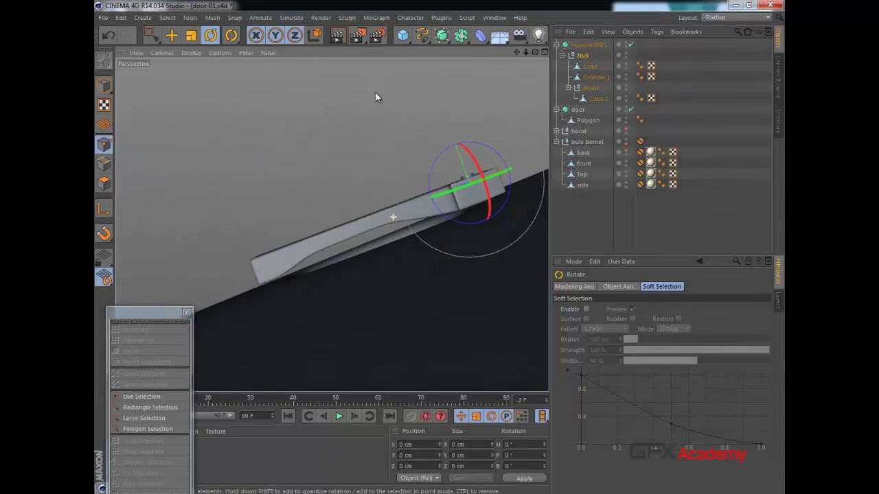
- Rotate the handle's Null slightly more to match the door's slope and check the fit from the side and front
{"action": "left_click_drag", "start_coordinate": [444, 153], "coordinate": [439, 152]}
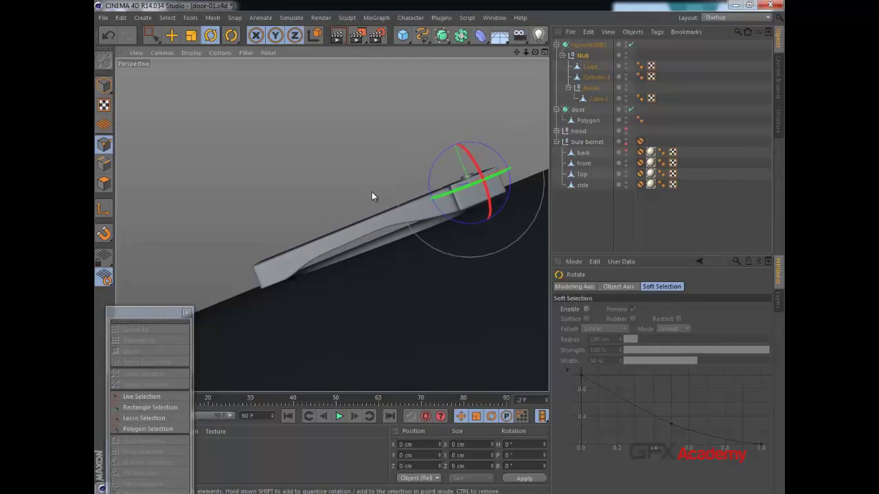
{"action": "left_click_drag", "start_coordinate": [371, 194], "coordinate": [433, 237], "text": "alt"}
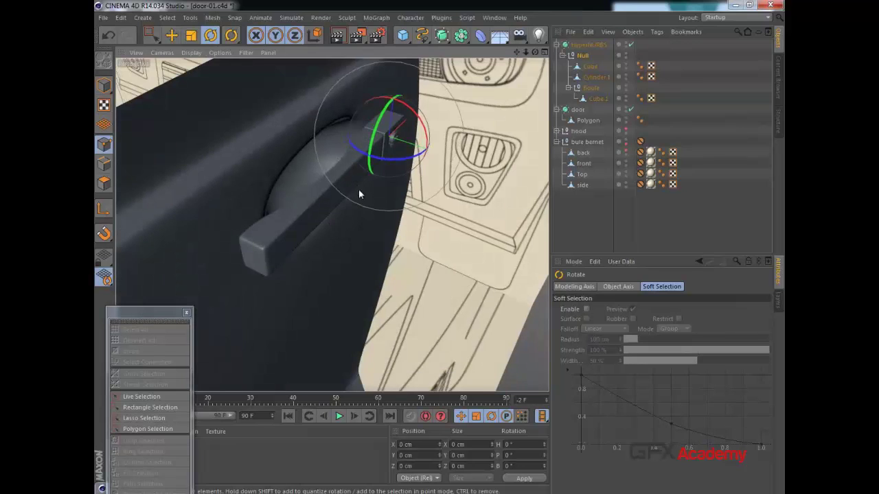
{"action": "left_click_drag", "start_coordinate": [358, 195], "coordinate": [210, 128], "text": "alt"}
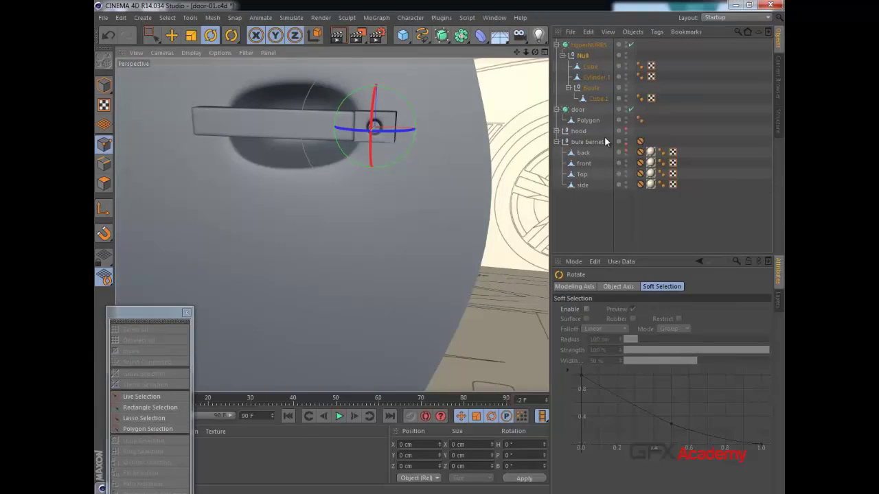
- Select the door's Polygon object and turn off the door's HyperNURBS smoothing to expose its base mesh
{"action": "left_click", "coordinate": [589, 122]}
{"action": "left_click_drag", "start_coordinate": [424, 118], "coordinate": [427, 128], "text": "alt"}
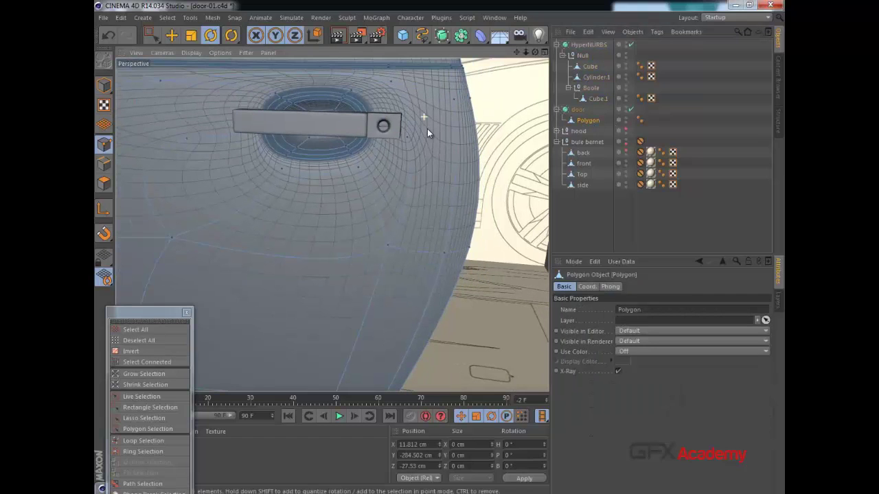
{"action": "left_click", "coordinate": [630, 109]}
{"action": "scroll", "coordinate": [404, 211], "scroll_direction": "down", "scroll_amount": 5}
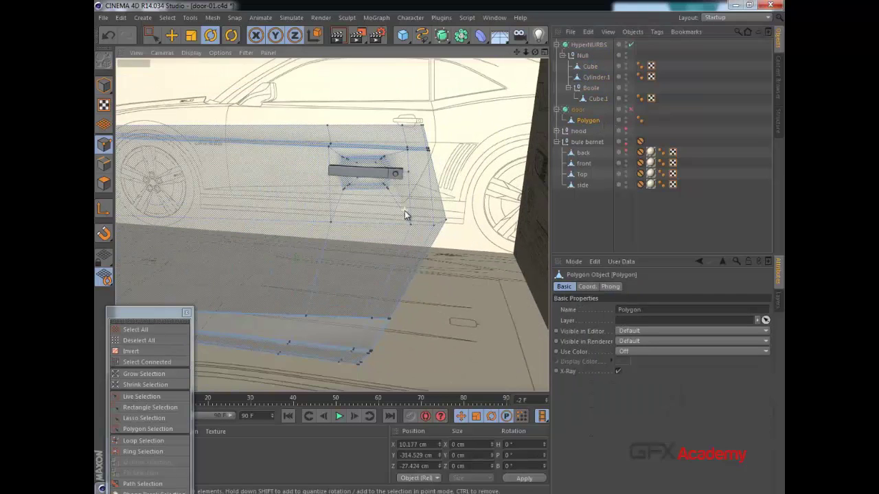
{"action": "left_click_drag", "start_coordinate": [369, 230], "coordinate": [163, 300], "text": "alt"}
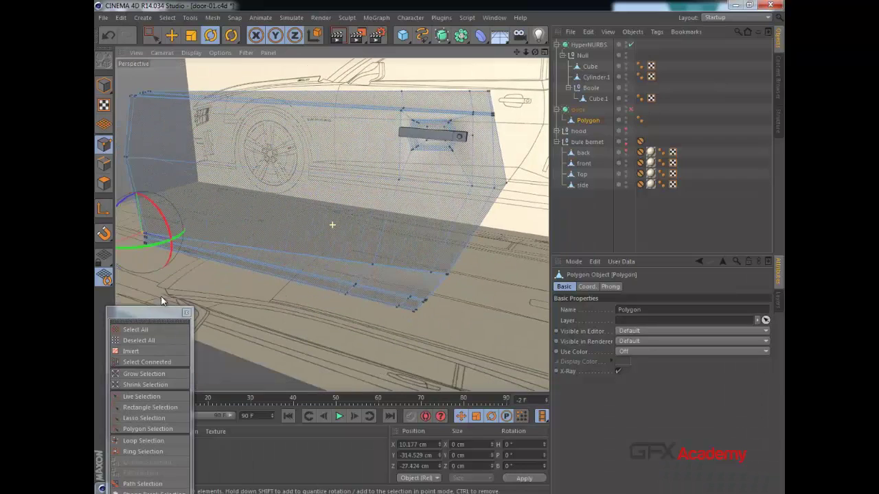
- Try to select the points along the door's border with Loop Selection and Rectangle Selection
{"action": "left_click", "coordinate": [138, 441]}
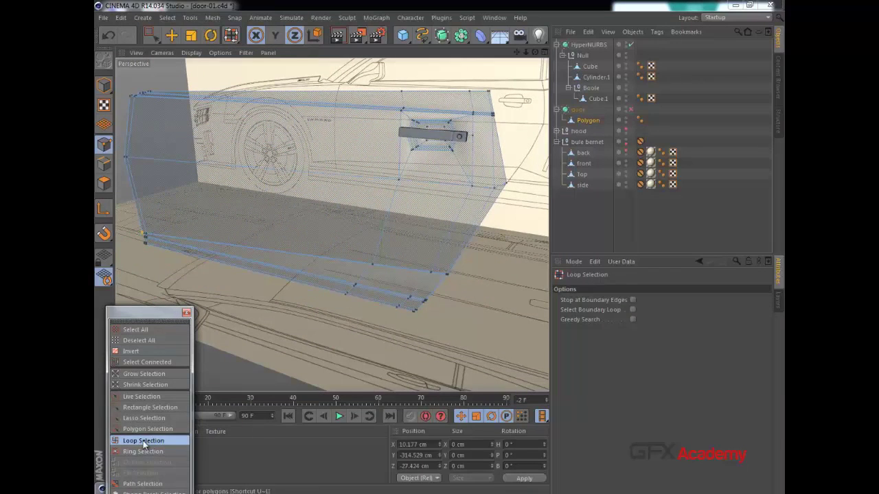
{"action": "left_click", "coordinate": [160, 35]}
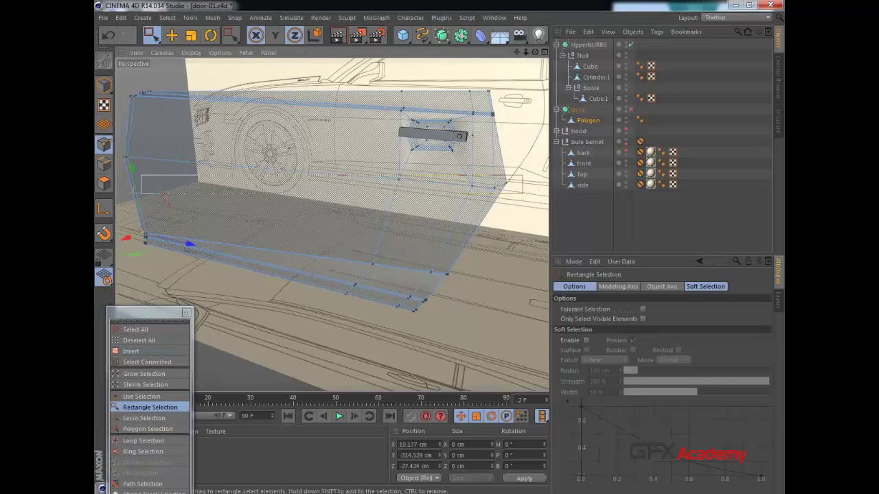
{"action": "left_click_drag", "start_coordinate": [116, 163], "coordinate": [112, 158]}
{"action": "left_click_drag", "start_coordinate": [432, 216], "coordinate": [368, 208], "text": "alt"}
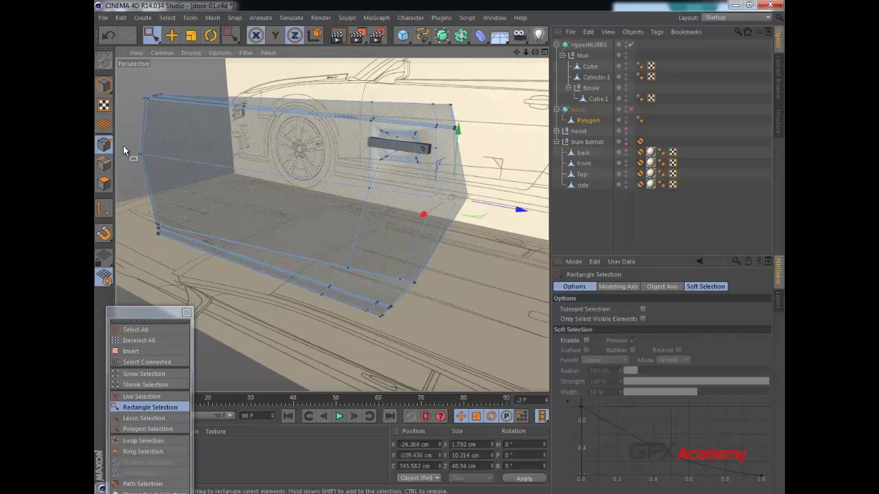
{"action": "left_click_drag", "start_coordinate": [122, 146], "coordinate": [343, 206]}
{"action": "left_click_drag", "start_coordinate": [232, 202], "coordinate": [232, 202]}
{"action": "left_click_drag", "start_coordinate": [375, 224], "coordinate": [251, 191], "text": "alt"}
{"action": "left_click_drag", "start_coordinate": [300, 158], "coordinate": [343, 182]}
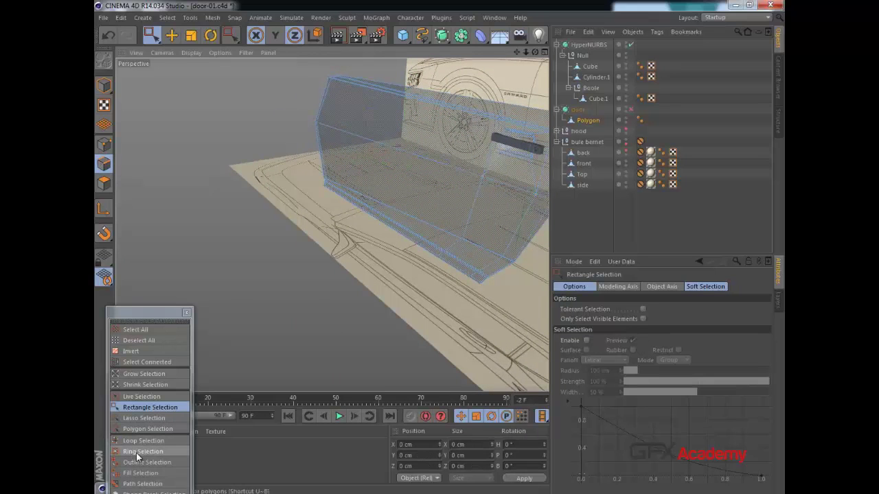
- Select the door's outer border edges with Outline Selection in edge mode and activate Move
{"action": "left_click", "coordinate": [141, 462]}
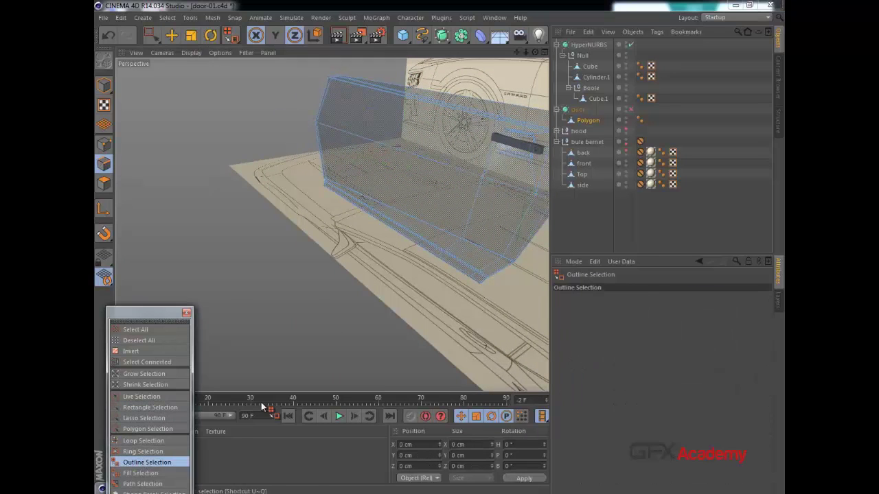
{"action": "left_click", "coordinate": [529, 256]}
{"action": "left_click_drag", "start_coordinate": [410, 267], "coordinate": [439, 248], "text": "alt"}
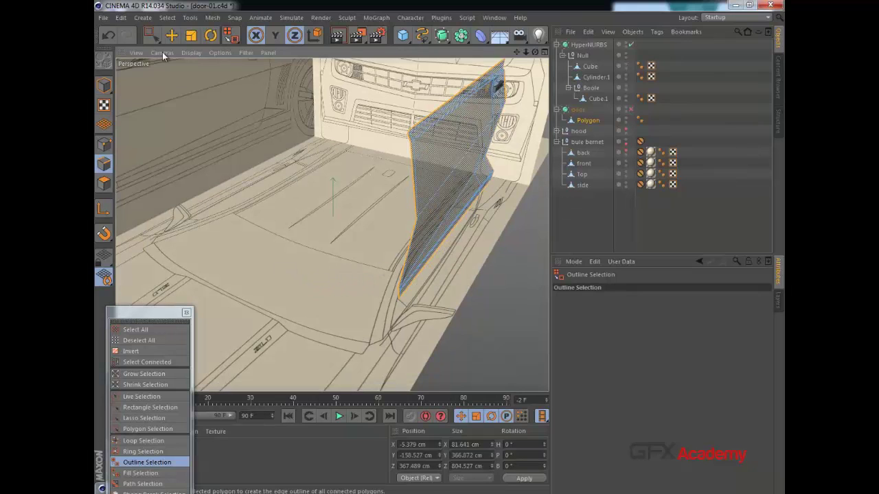
{"action": "key", "text": "e"}
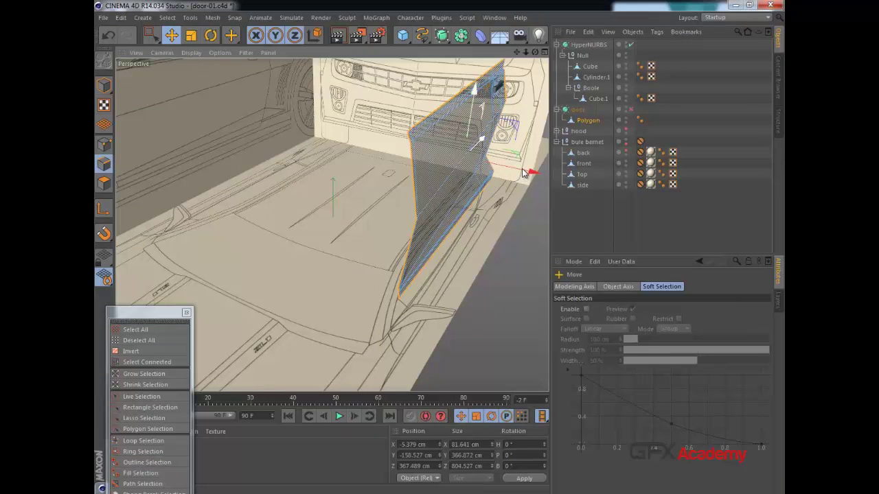
- Try to extrude the door's outline edges inward in two short moves, toggling X-Ray to check the thickness
{"action": "left_click_drag", "start_coordinate": [522, 170], "coordinate": [521, 168]}
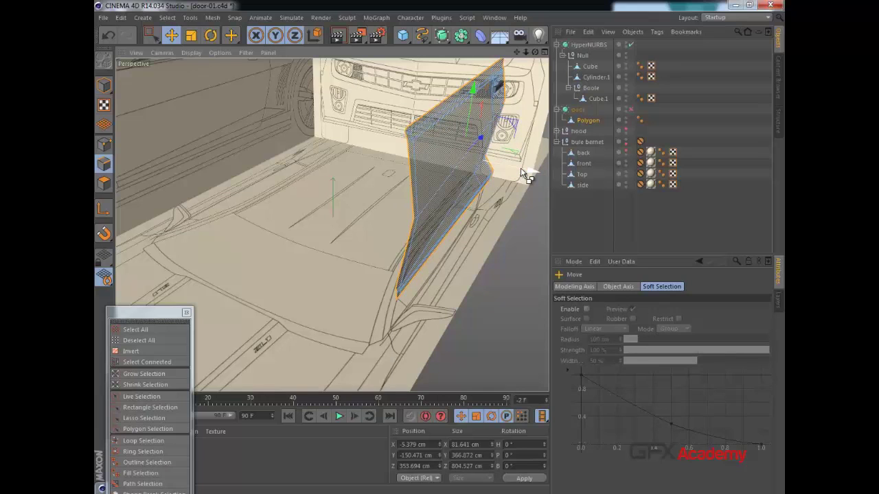
{"action": "left_click_drag", "start_coordinate": [521, 168], "coordinate": [526, 173]}
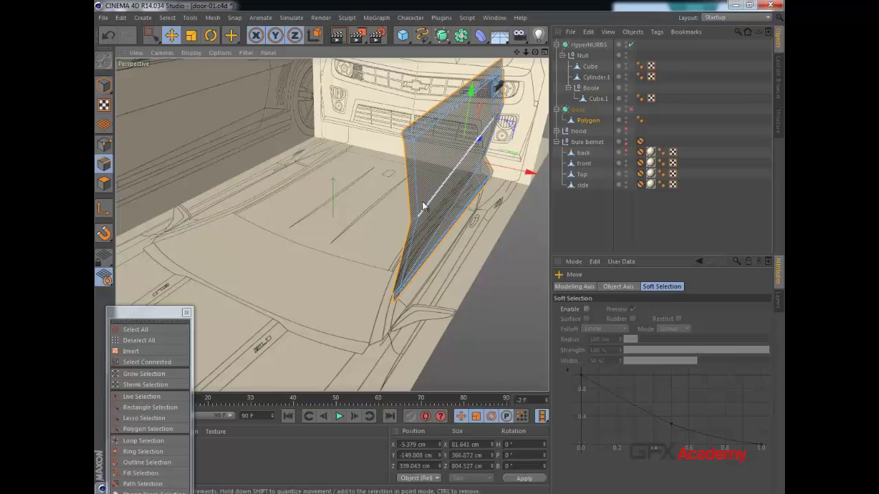
{"action": "mouse_move", "coordinate": [422, 202]}
{"action": "left_mouse_down", "text": "alt"}
{"action": "mouse_move", "coordinate": [405, 182]}
{"action": "mouse_move", "coordinate": [412, 188]}
{"action": "left_mouse_up", "text": "alt"}
{"action": "left_click", "coordinate": [588, 121]}
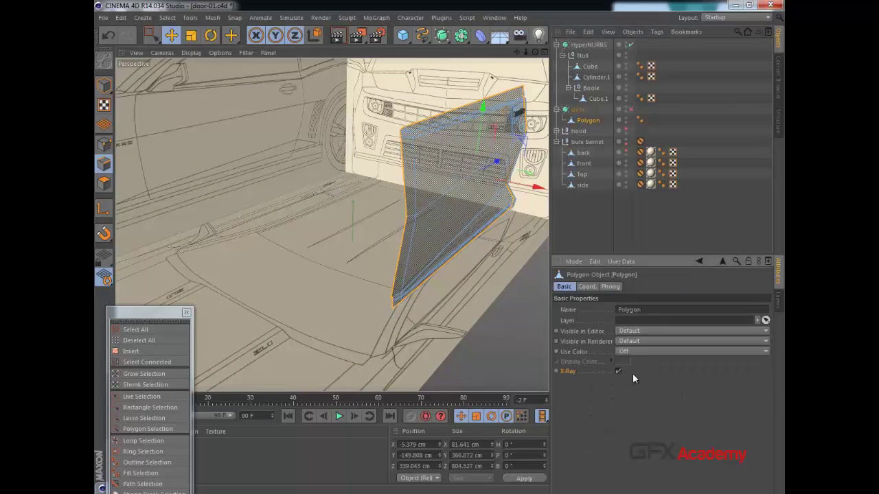
{"action": "left_click", "coordinate": [619, 372]}
{"action": "left_click_drag", "start_coordinate": [464, 283], "coordinate": [486, 291], "text": "alt"}
{"action": "key", "text": "ctrl+z"}
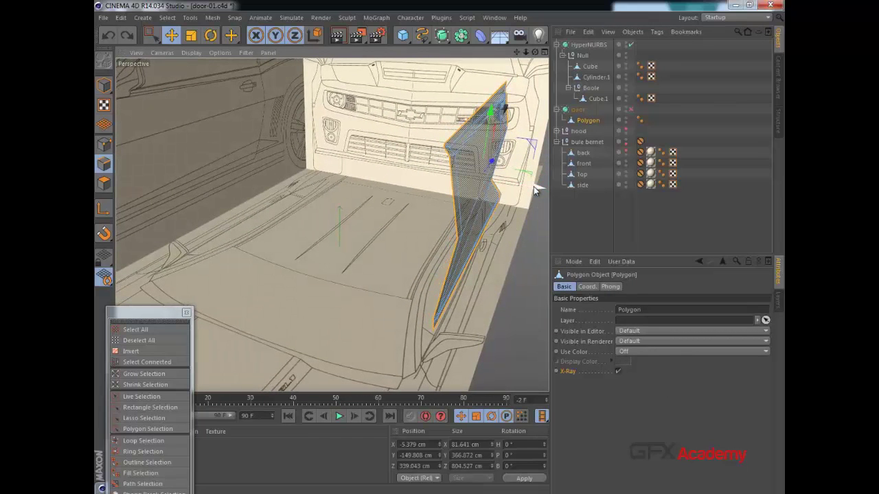
- Try moving the outline edges inward along X, and undo this and the earlier extrusions back to the original border
{"action": "left_click_drag", "start_coordinate": [538, 195], "coordinate": [534, 192]}
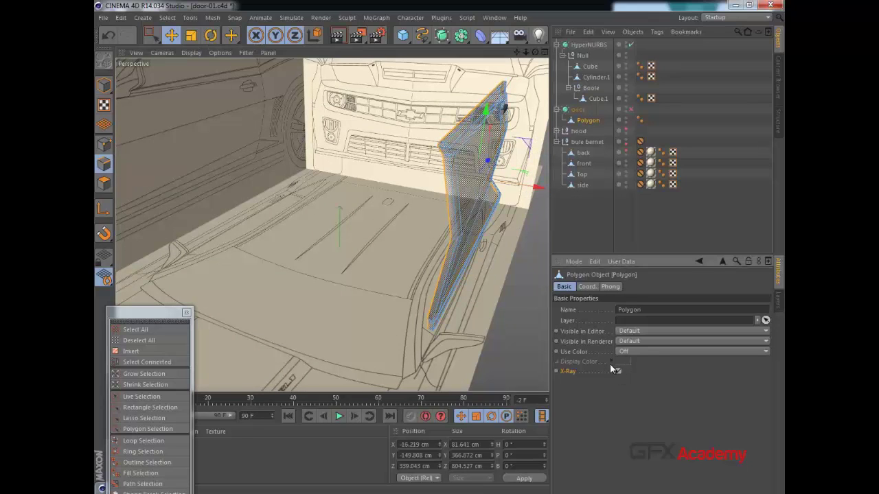
{"action": "key", "text": "ctrl+z"}
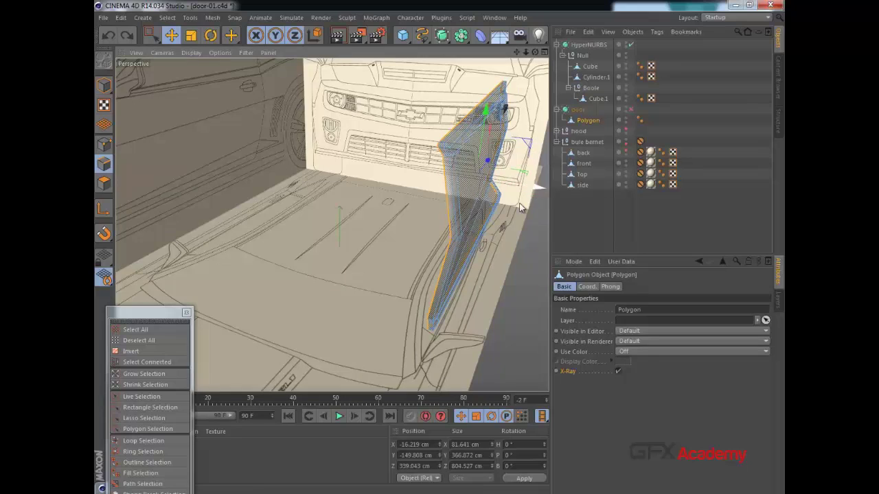
{"action": "left_click", "coordinate": [110, 35]}
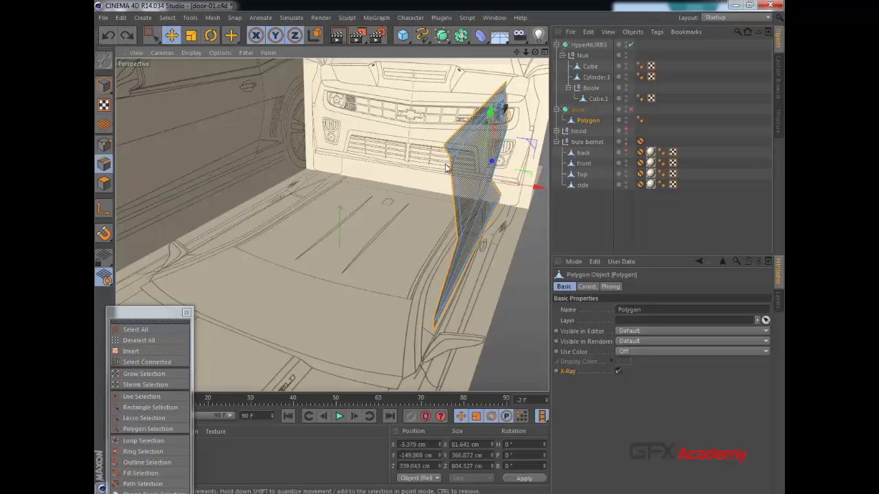
{"action": "left_click", "coordinate": [110, 36]}
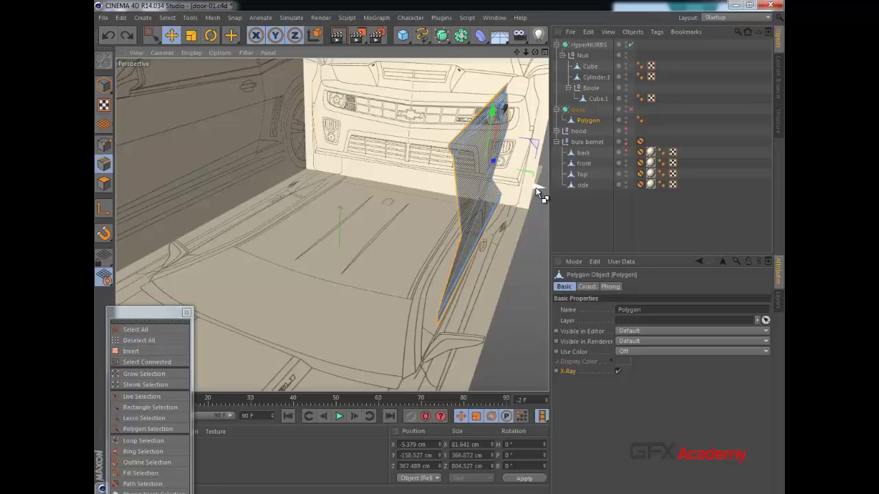
- Extrude the door's outline edges inward along X by about 10 cm and turn off X-Ray for the Polygon object
{"action": "left_click_drag", "start_coordinate": [535, 188], "coordinate": [536, 189]}
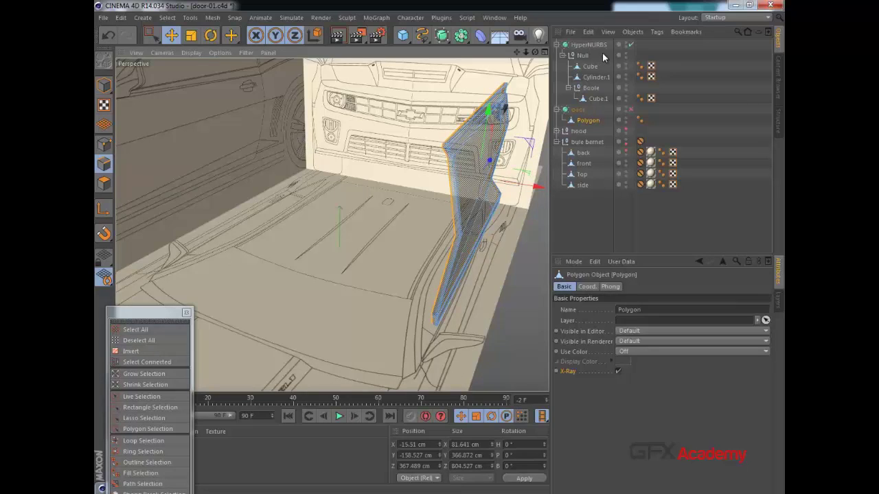
{"action": "left_click", "coordinate": [618, 371]}
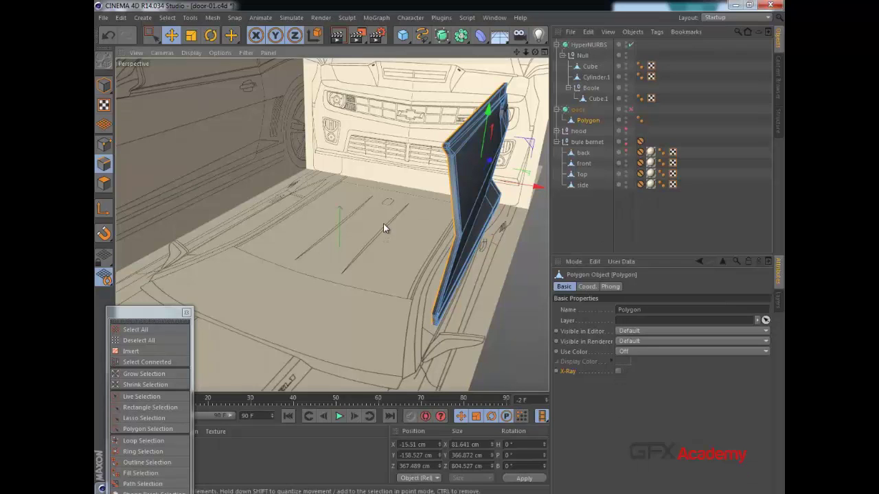
{"action": "mouse_move", "coordinate": [383, 225]}
{"action": "left_mouse_down", "text": "alt"}
{"action": "mouse_move", "coordinate": [348, 206]}
{"action": "mouse_move", "coordinate": [257, 209]}
{"action": "left_mouse_up", "text": "alt"}
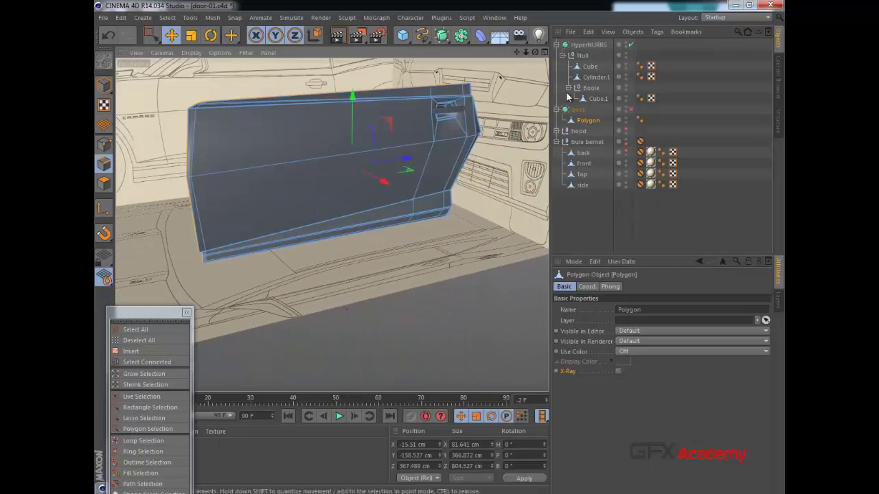
- Turn the door's HyperNURBS smoothing back on and inspect the thickened door with its handle
{"action": "left_click", "coordinate": [629, 110]}
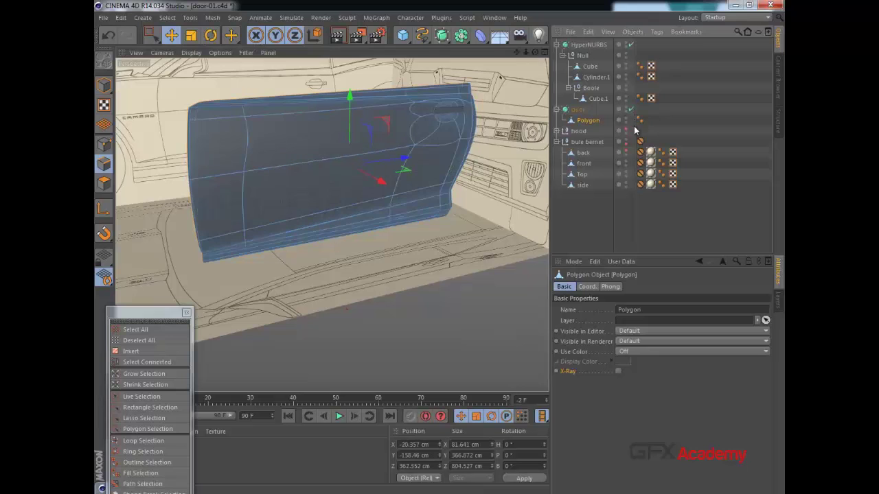
{"action": "left_click_drag", "start_coordinate": [403, 182], "coordinate": [376, 164], "text": "alt"}
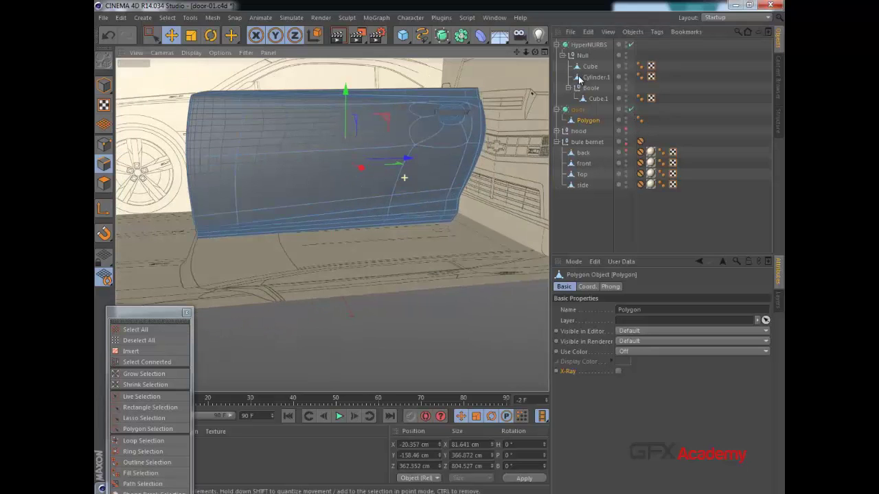
{"action": "left_click", "coordinate": [589, 44]}
{"action": "mouse_move", "coordinate": [395, 218]}
{"action": "left_mouse_down", "text": "alt"}
{"action": "mouse_move", "coordinate": [143, 232]}
{"action": "mouse_move", "coordinate": [329, 232]}
{"action": "mouse_move", "coordinate": [387, 274]}
{"action": "mouse_move", "coordinate": [405, 345]}
{"action": "mouse_move", "coordinate": [334, 208]}
{"action": "mouse_move", "coordinate": [218, 214]}
{"action": "mouse_move", "coordinate": [314, 175]}
{"action": "mouse_move", "coordinate": [353, 151]}
{"action": "mouse_move", "coordinate": [349, 142]}
{"action": "mouse_move", "coordinate": [365, 265]}
{"action": "mouse_move", "coordinate": [454, 187]}
{"action": "mouse_move", "coordinate": [422, 229]}
{"action": "mouse_move", "coordinate": [433, 229]}
{"action": "left_mouse_up", "text": "alt"}
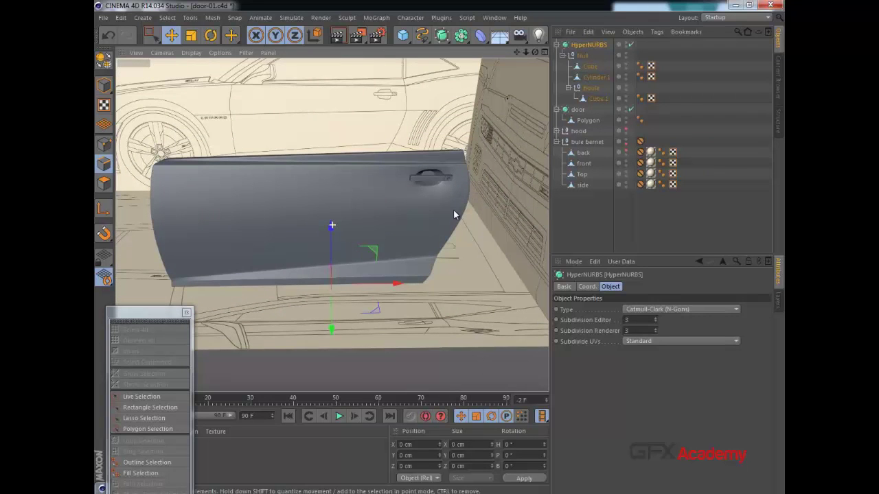
{"action": "scroll", "coordinate": [456, 208], "scroll_direction": "up", "scroll_amount": 8}
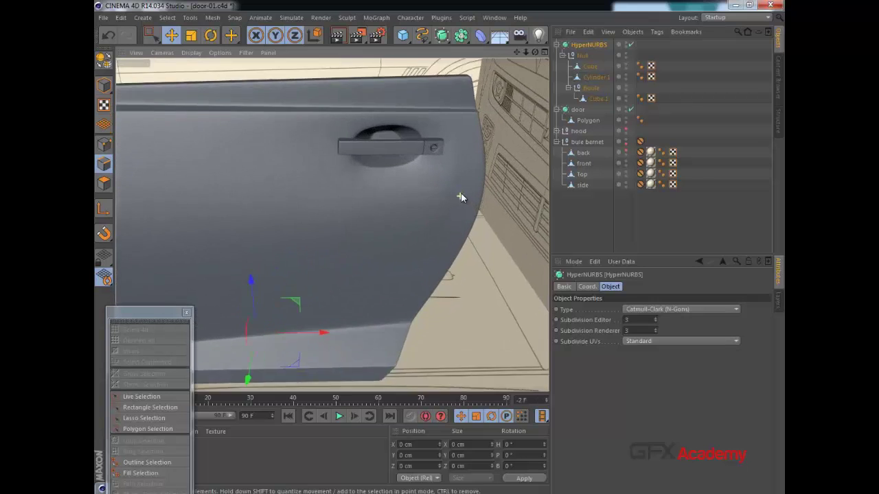
{"action": "left_click_drag", "start_coordinate": [359, 231], "coordinate": [281, 216], "text": "alt"}
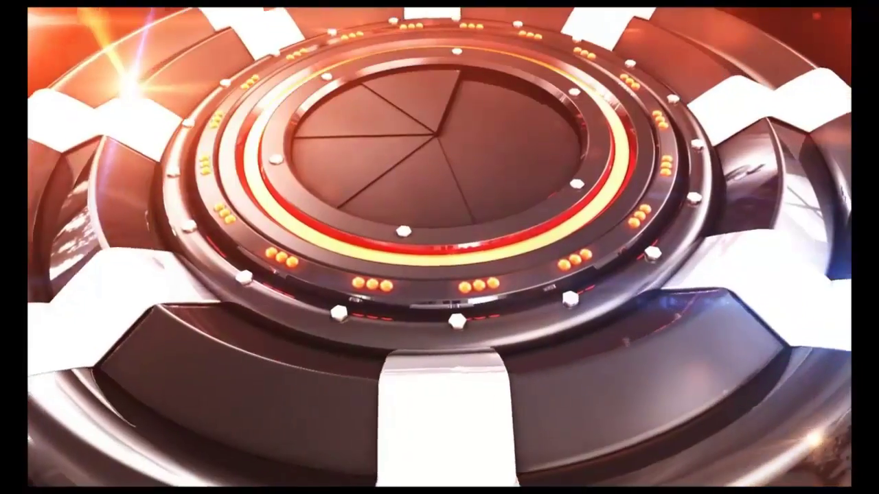